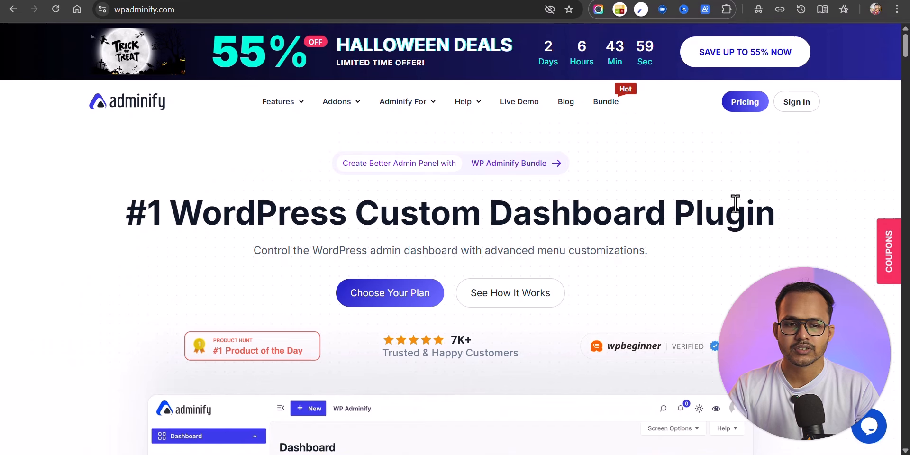
# Step: Browse the WP Adminify website and scroll through its Features page
pyautogui.scroll(-3, 795, 225)
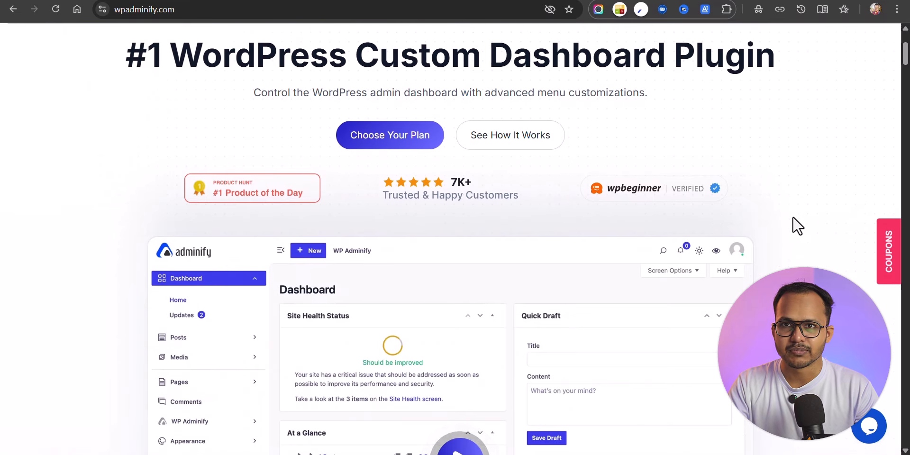
pyautogui.scroll(-3, 812, 212)
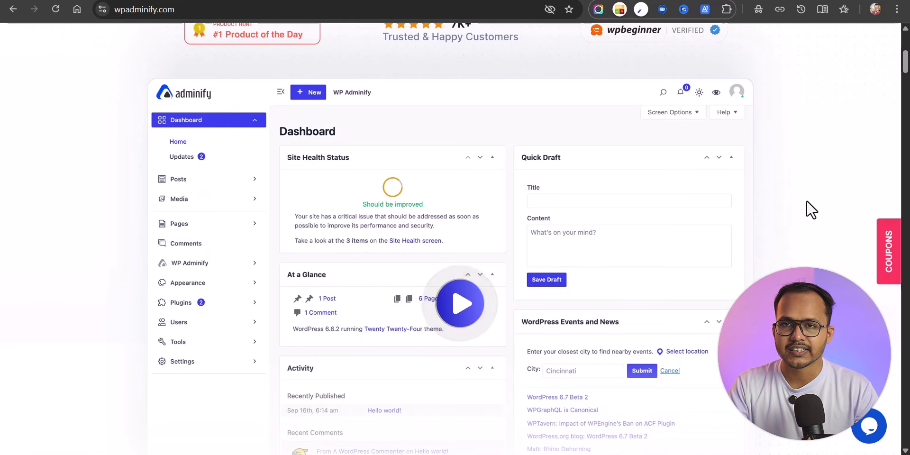
pyautogui.scroll(-2, 812, 210)
pyautogui.scroll(-10, 811, 210)
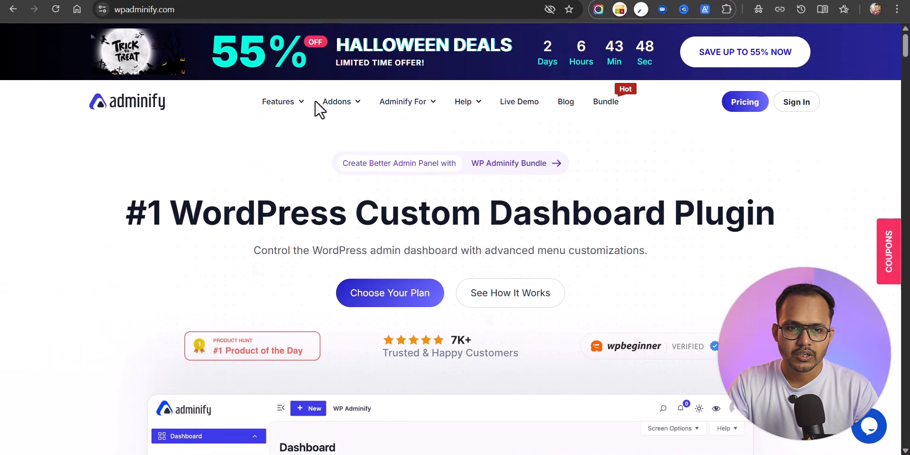
pyautogui.click(281, 107)
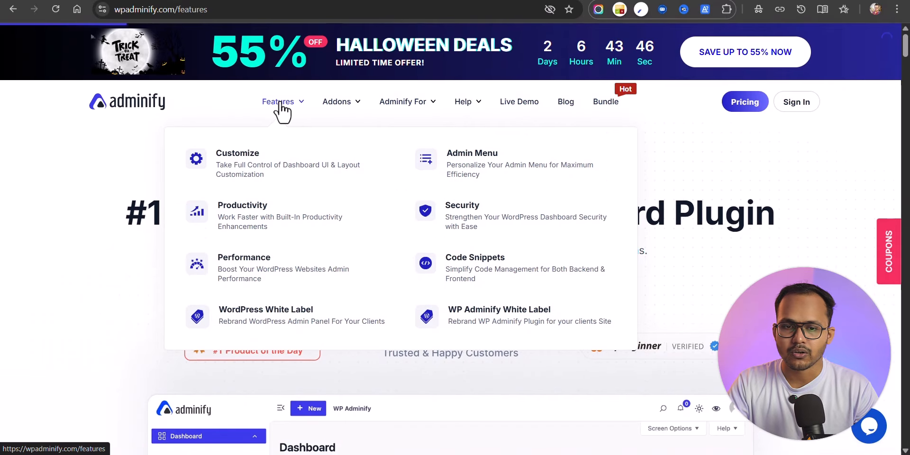
pyautogui.scroll(-10, 416, 183)
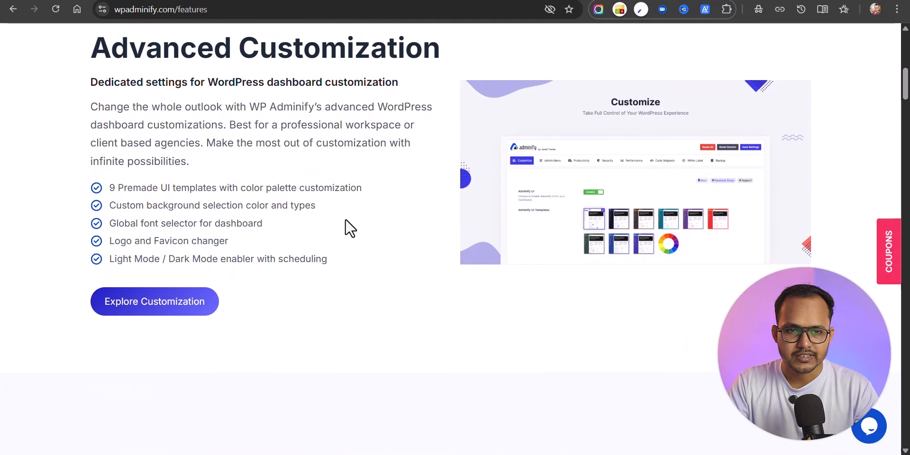
pyautogui.scroll(2, 349, 228)
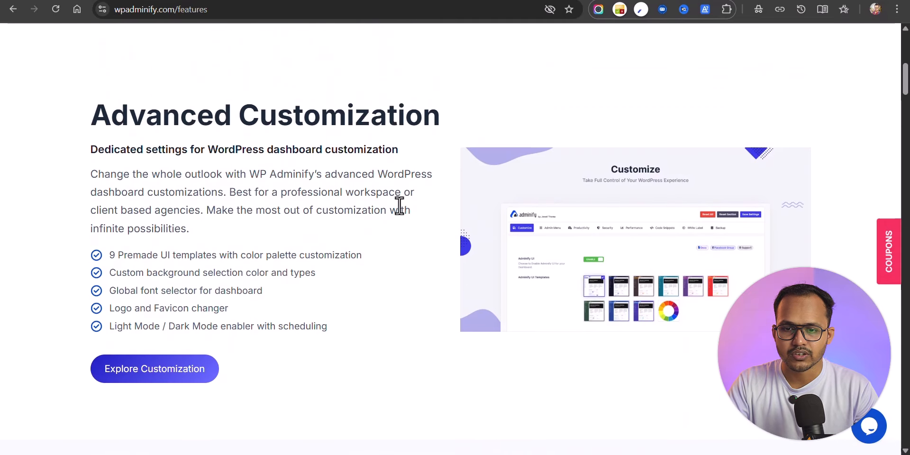
pyautogui.scroll(-8, 400, 206)
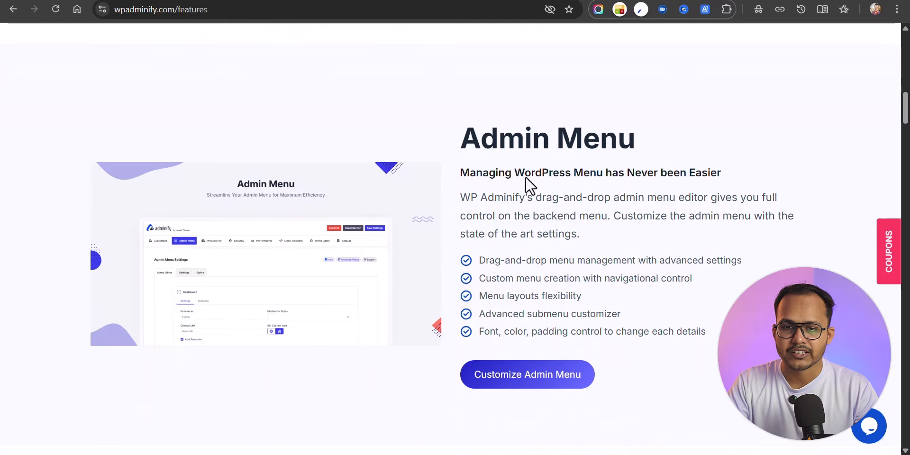
pyautogui.scroll(-12, 529, 185)
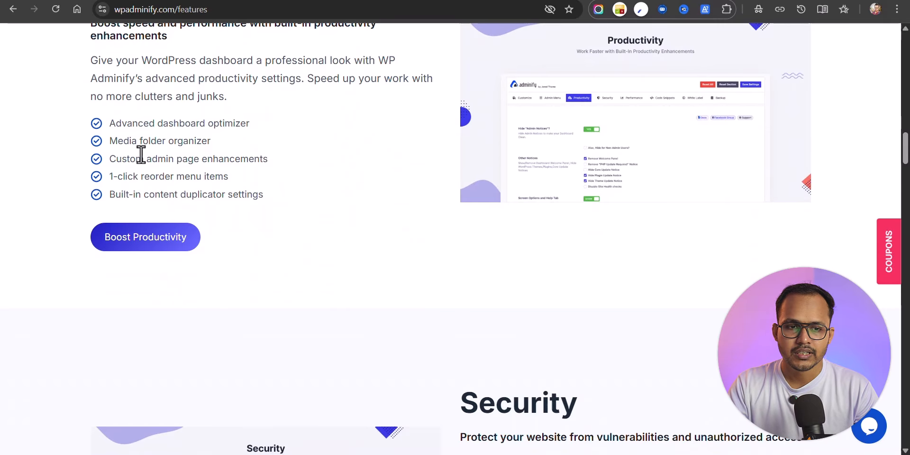
pyautogui.scroll(-8, 345, 195)
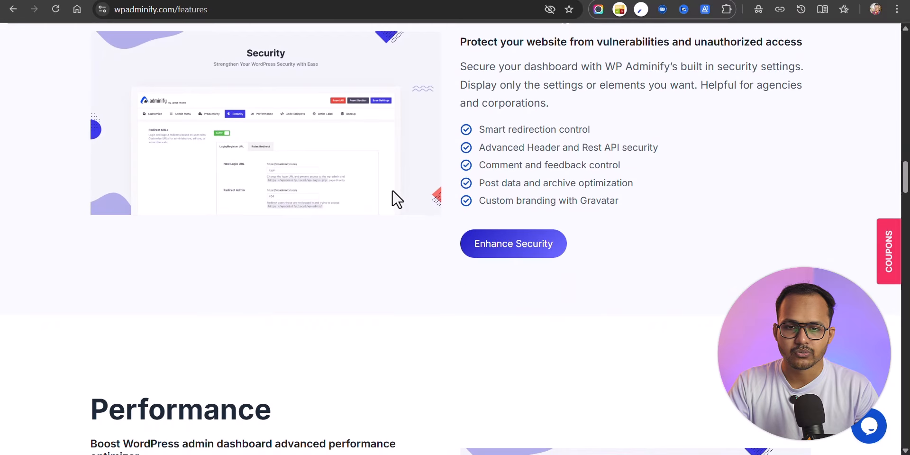
pyautogui.scroll(-5, 556, 201)
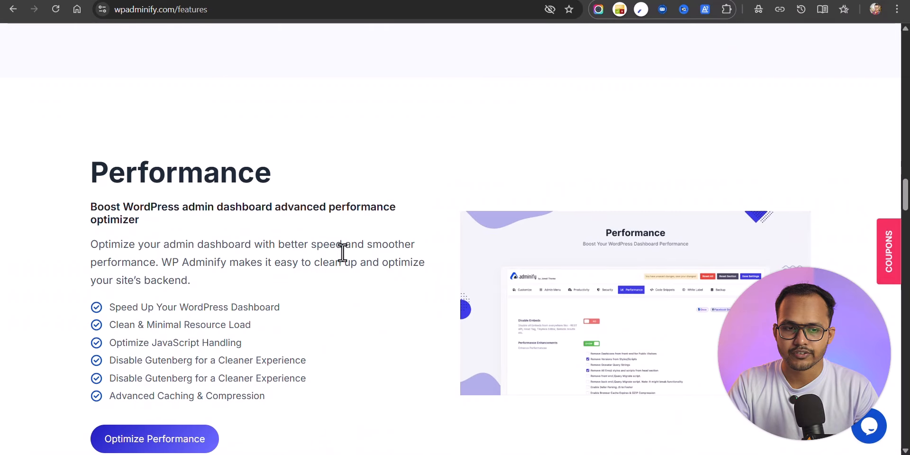
pyautogui.scroll(-10, 342, 253)
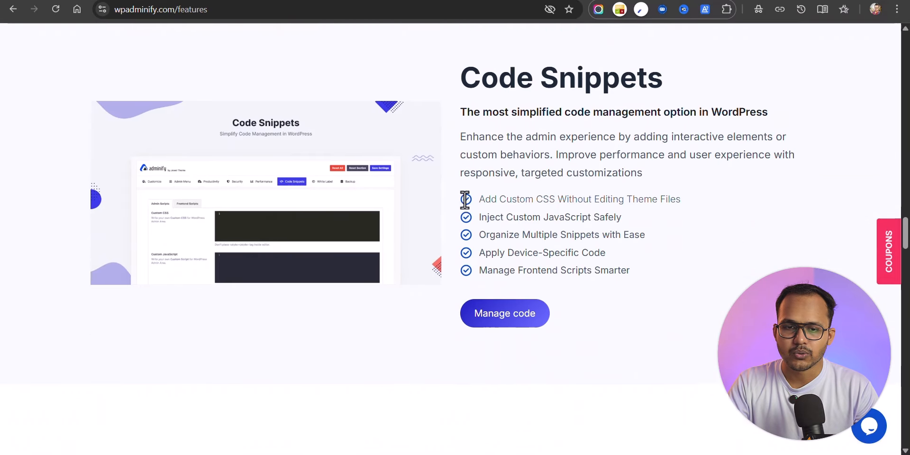
pyautogui.scroll(-10, 465, 252)
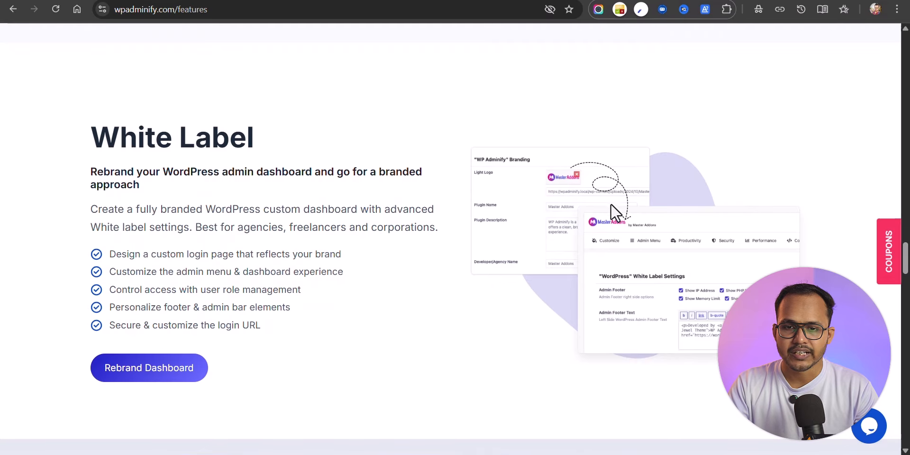
pyautogui.scroll(-7, 621, 182)
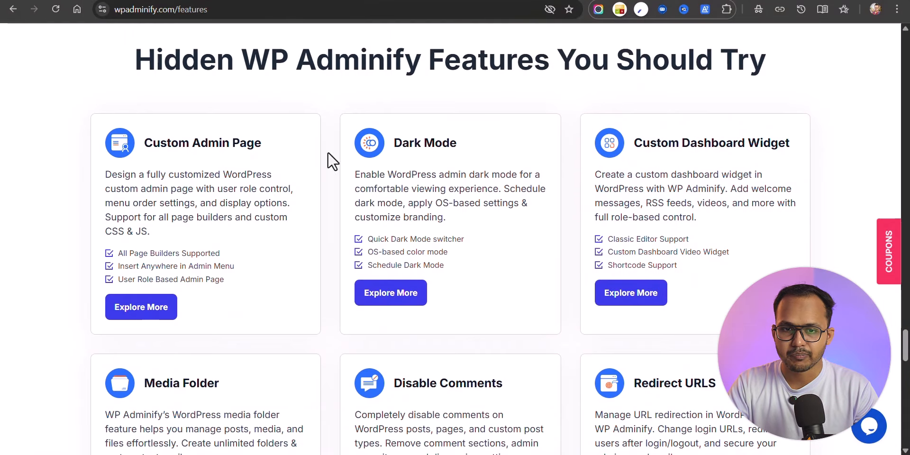
pyautogui.scroll(-3, 475, 175)
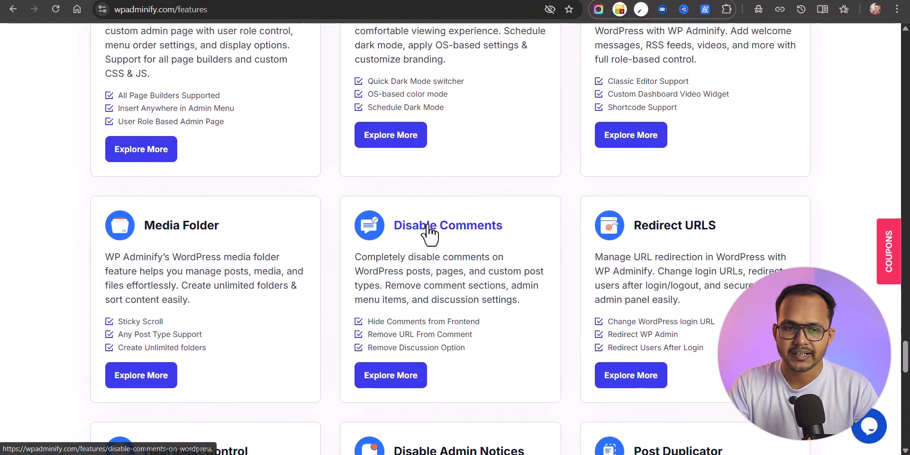
pyautogui.scroll(-3, 583, 217)
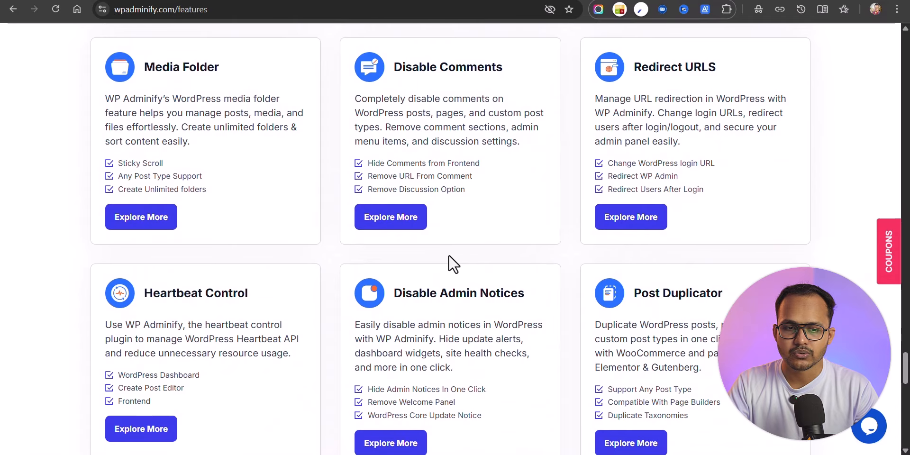
pyautogui.scroll(-2, 450, 263)
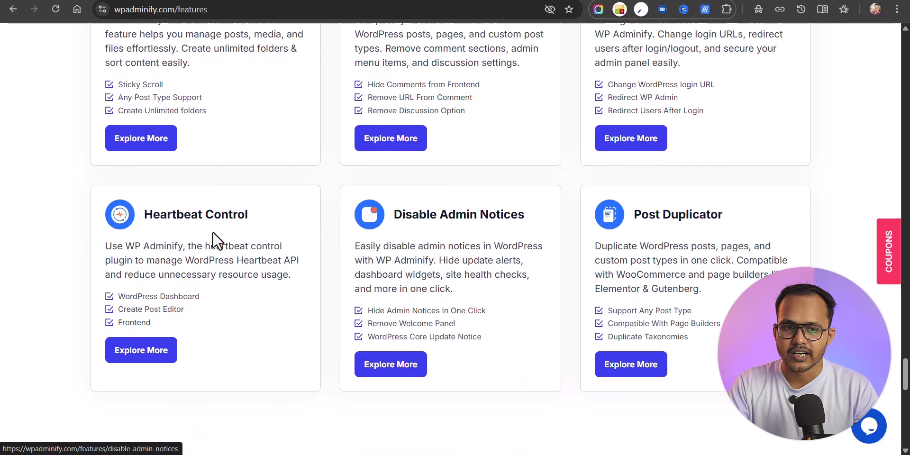
pyautogui.scroll(3, 546, 237)
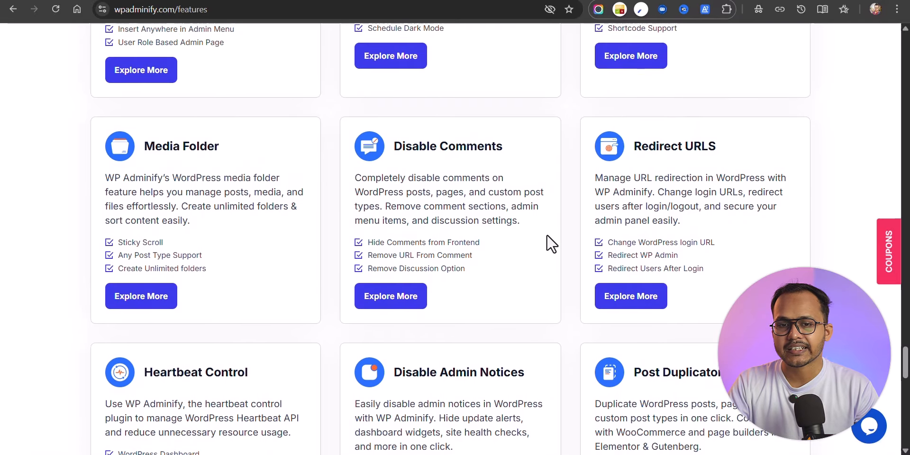
pyautogui.scroll(15, 551, 243)
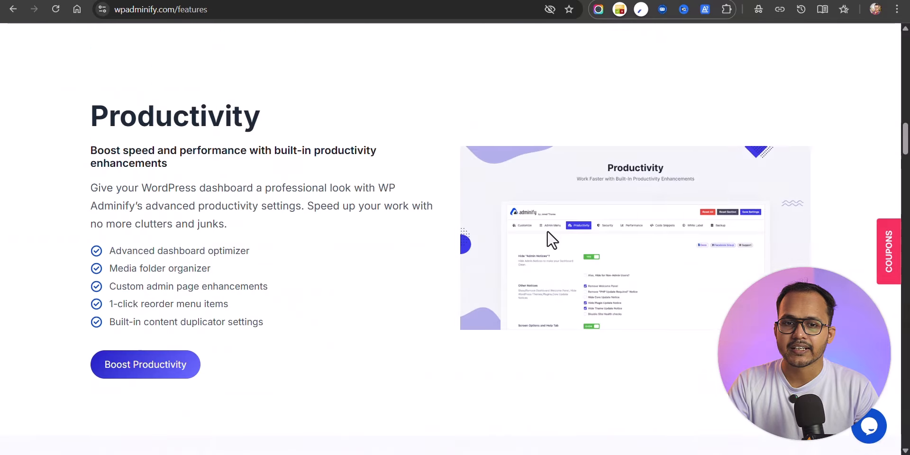
pyautogui.scroll(10, 550, 238)
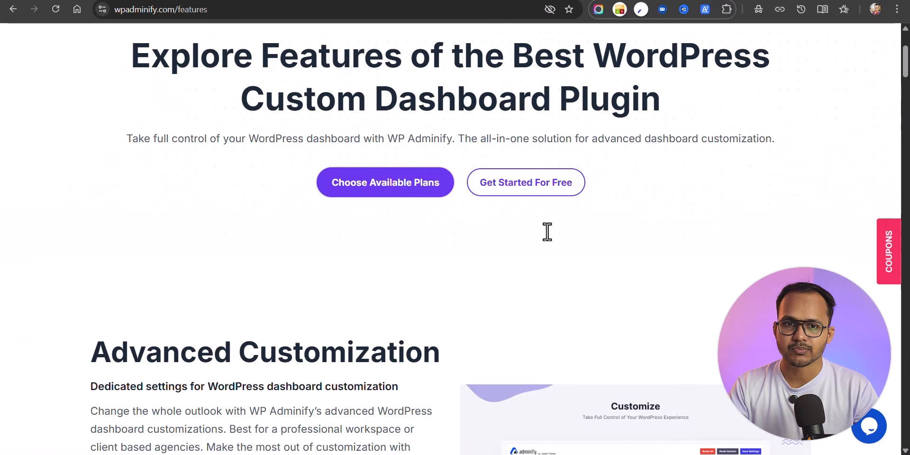
pyautogui.scroll(3, 547, 234)
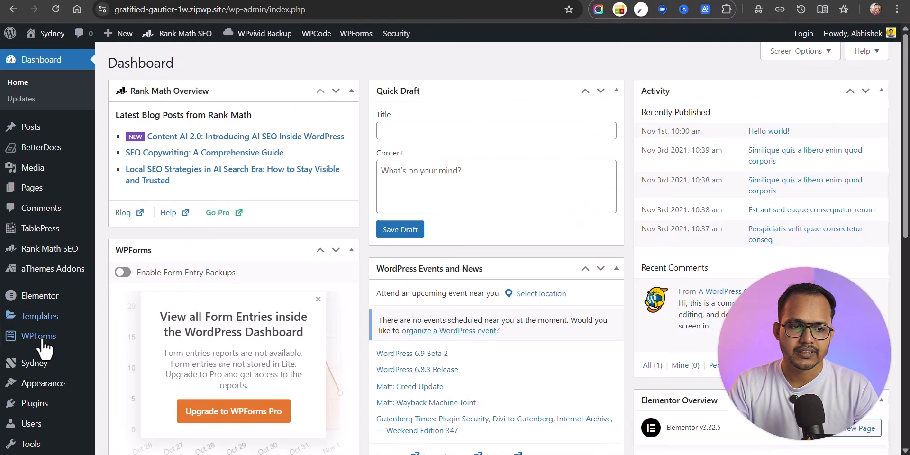
# Step: Search the plugin directory for 'wp adminify' and install the WP Adminify plugin
pyautogui.click(42, 404)
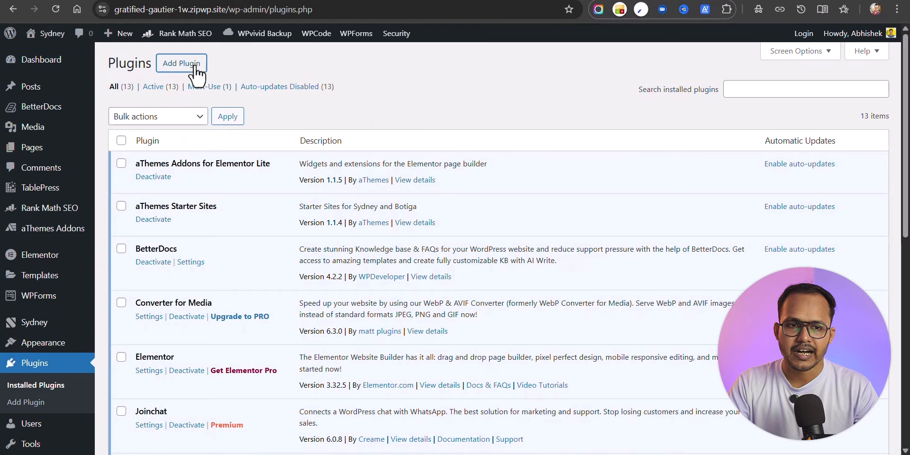
pyautogui.click(701, 96)
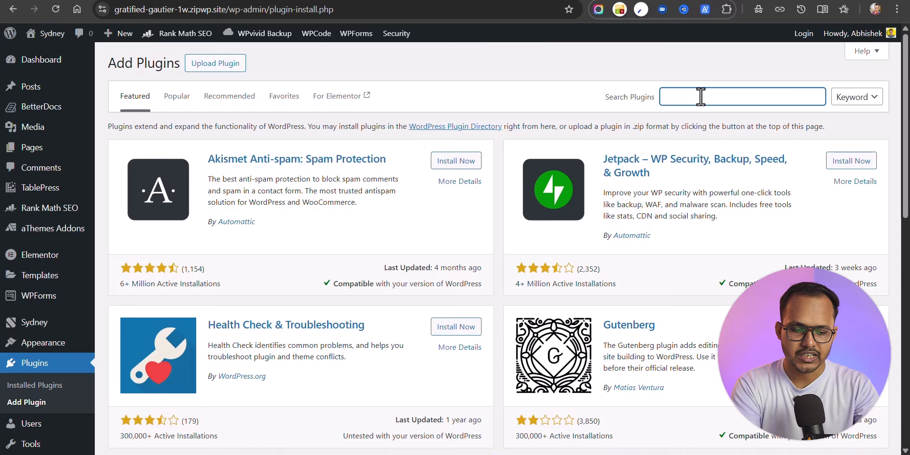
pyautogui.write('wp admi')
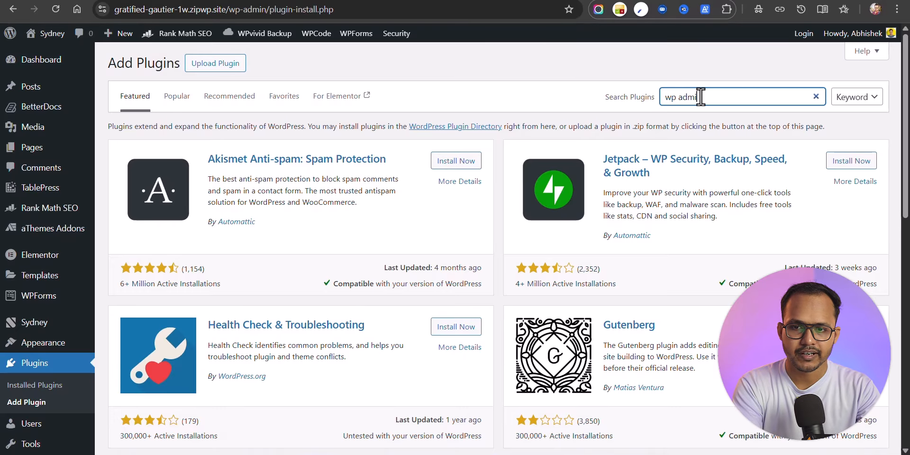
pyautogui.write('nify')
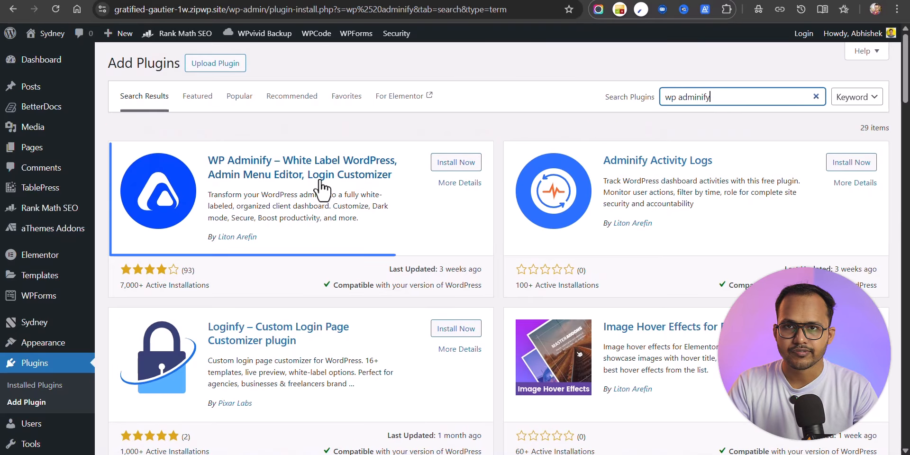
pyautogui.click(457, 162)
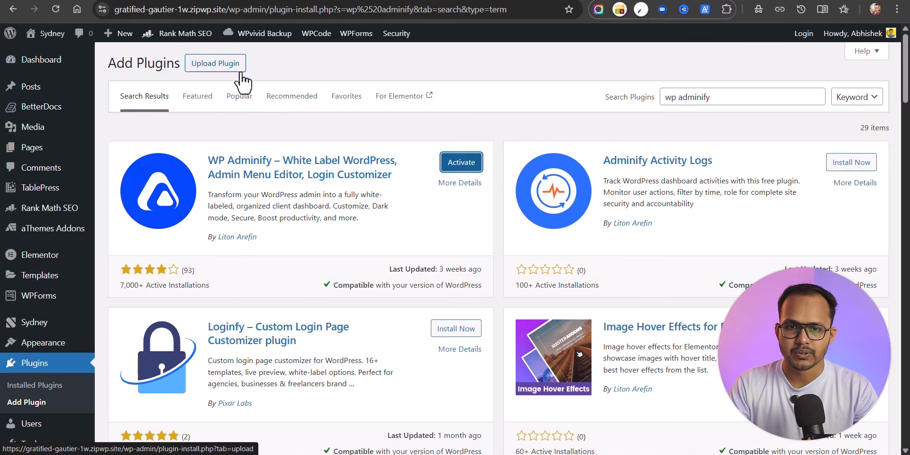
# Step: Activate WP Adminify, enable its Adminify UI, and save the settings
pyautogui.click(450, 165)
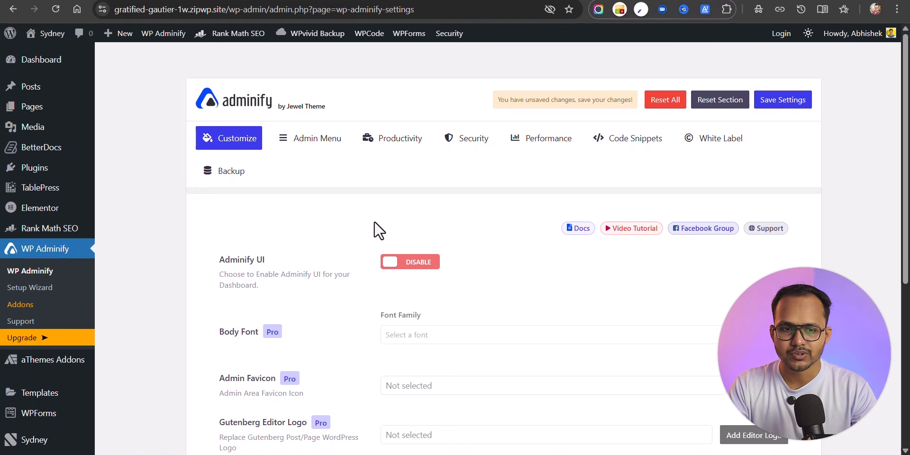
pyautogui.scroll(-2, 377, 230)
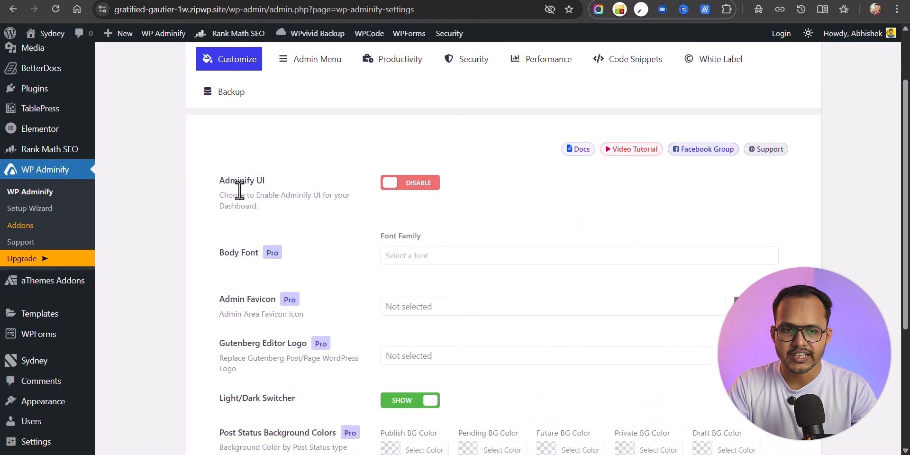
pyautogui.click(406, 187)
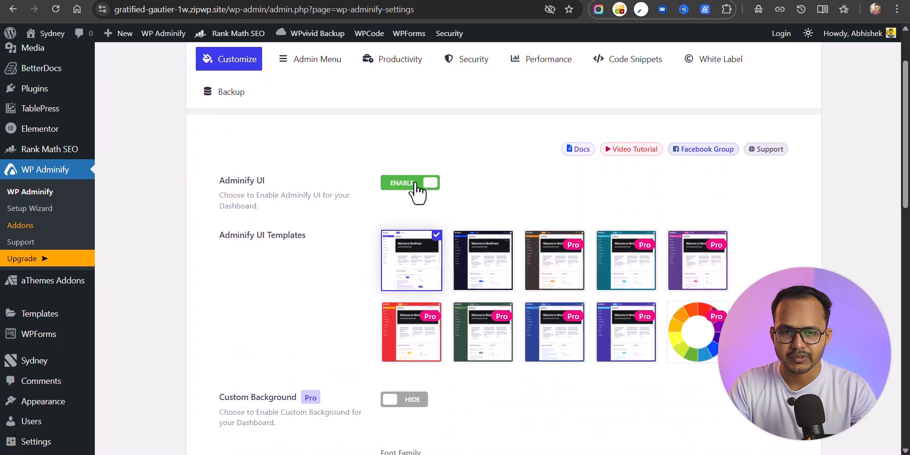
pyautogui.scroll(-15, 329, 279)
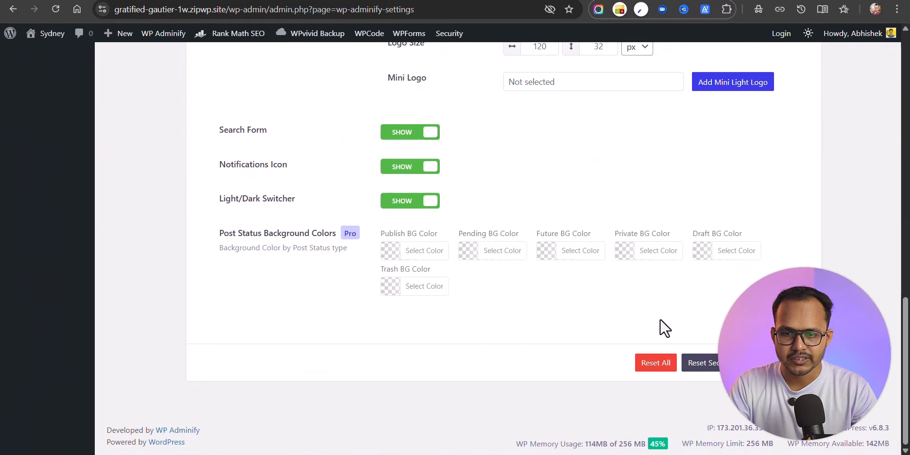
pyautogui.click(767, 363)
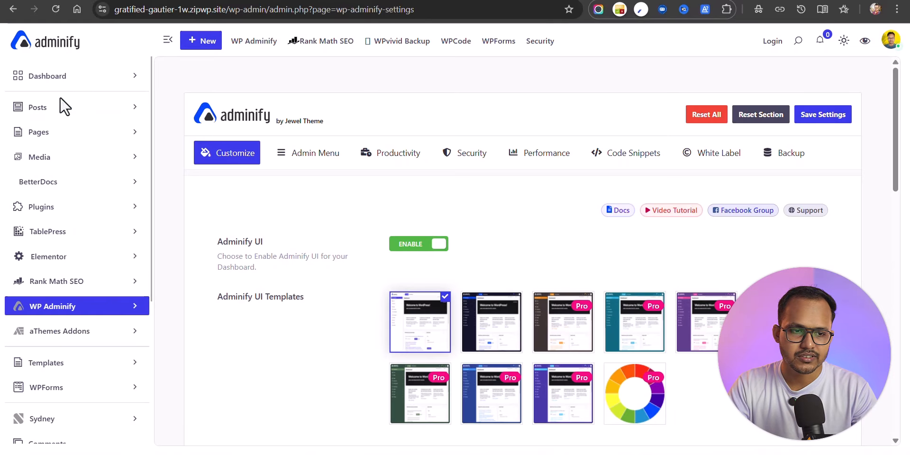
# Step: Check the Light/Dark/System mode menu, then preview the site's front end
pyautogui.scroll(-5, 74, 384)
pyautogui.scroll(5, 75, 374)
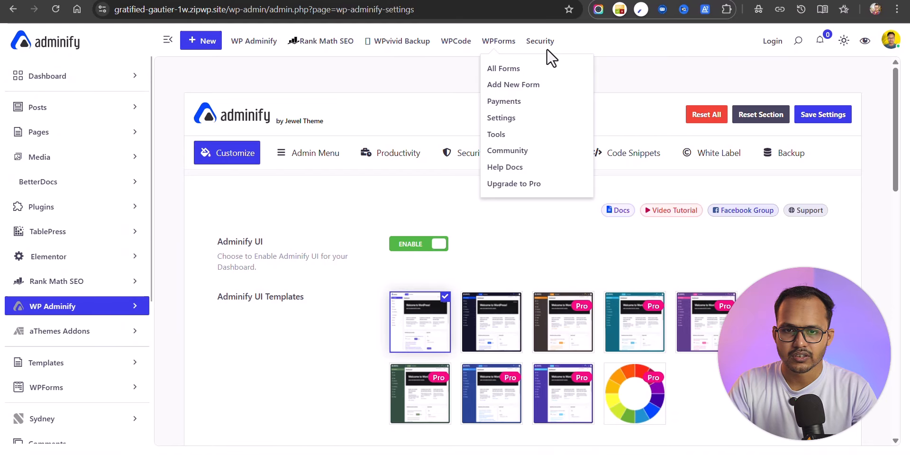
pyautogui.click(846, 47)
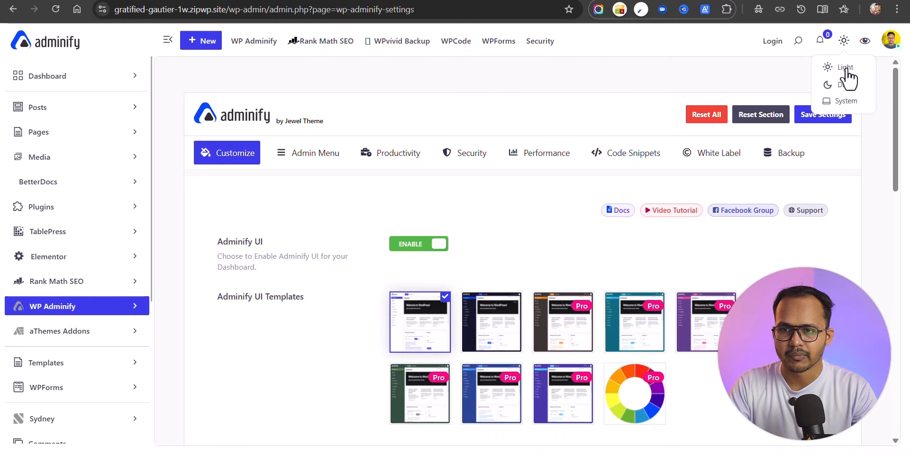
pyautogui.click(864, 43)
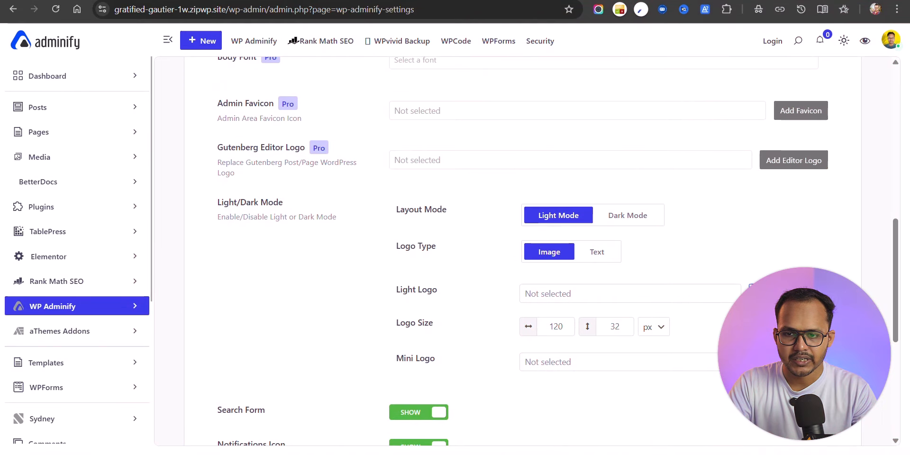
# Step: Set the Key2Blogging image from the Media Library as the light logo
pyautogui.click(787, 293)
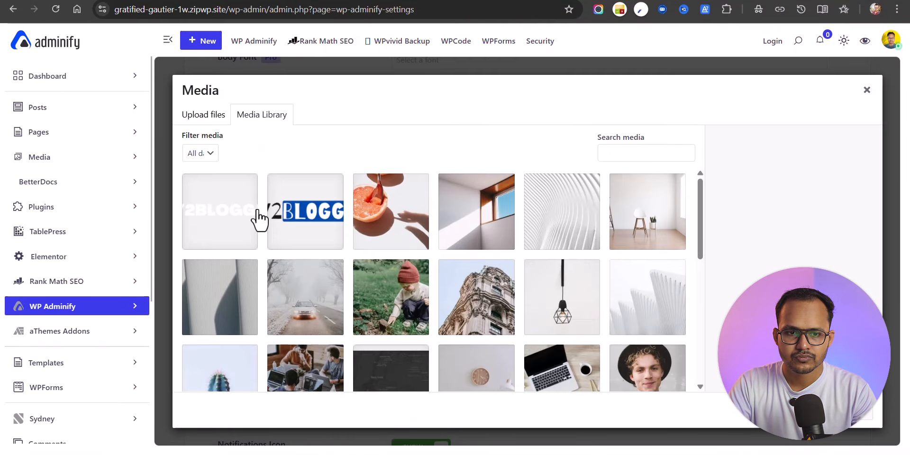
pyautogui.click(307, 214)
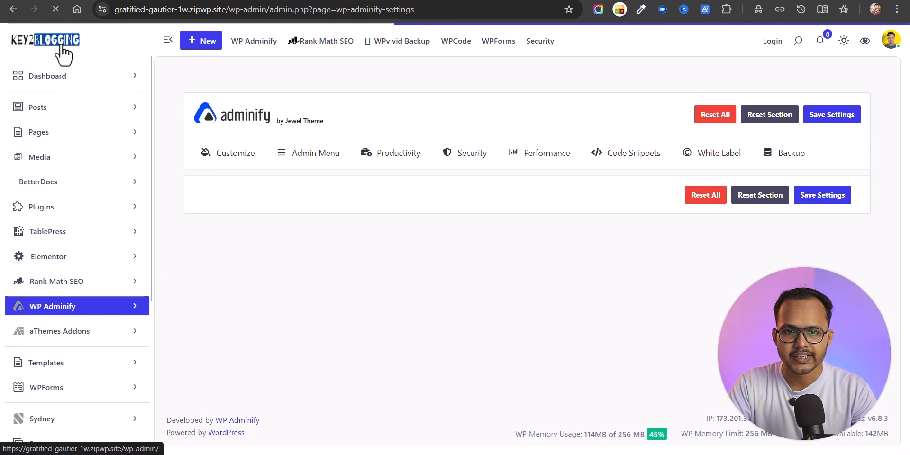
pyautogui.scroll(-10, 418, 232)
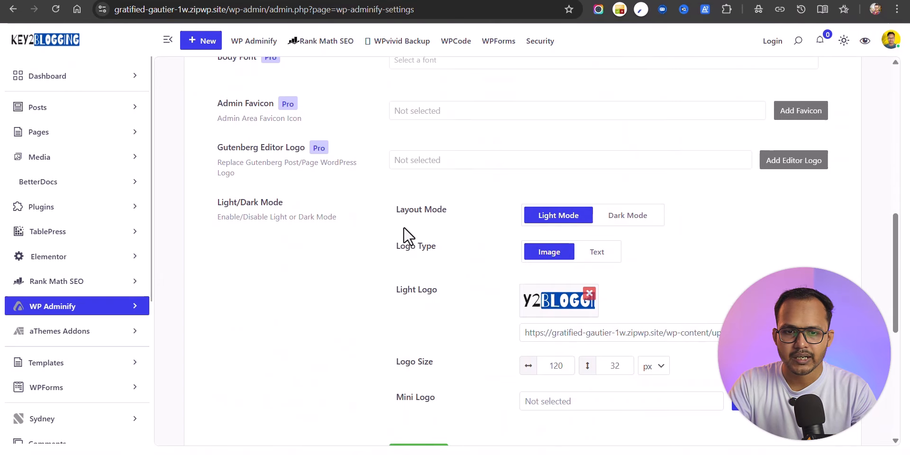
pyautogui.scroll(-7, 393, 228)
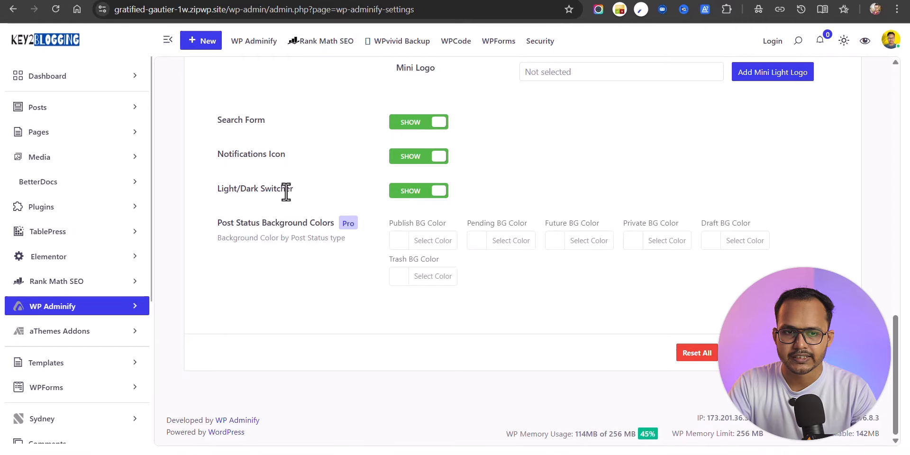
pyautogui.click(845, 40)
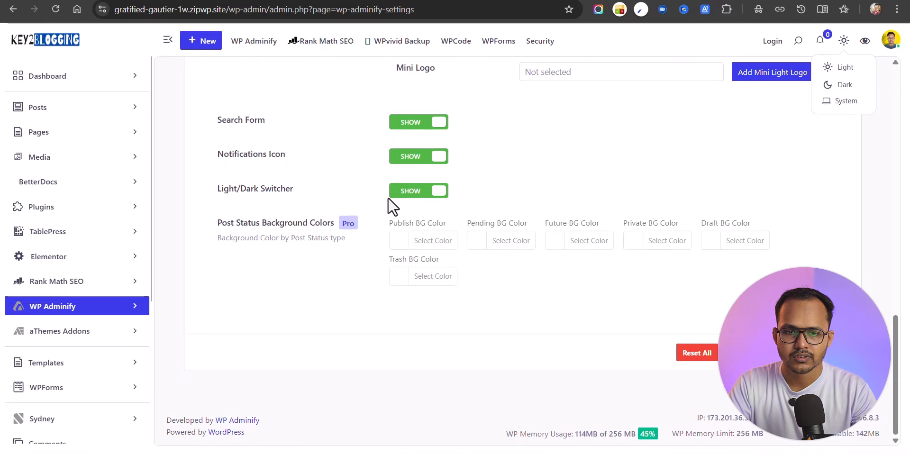
pyautogui.scroll(15, 617, 233)
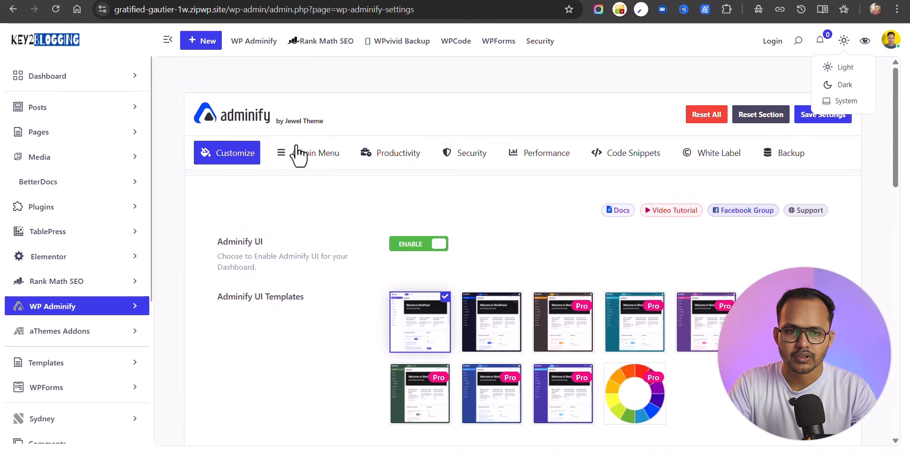
# Step: In the Menu Editor, drag items into order: Dashboard, Posts, Plugins, Media, Pages
pyautogui.click(298, 150)
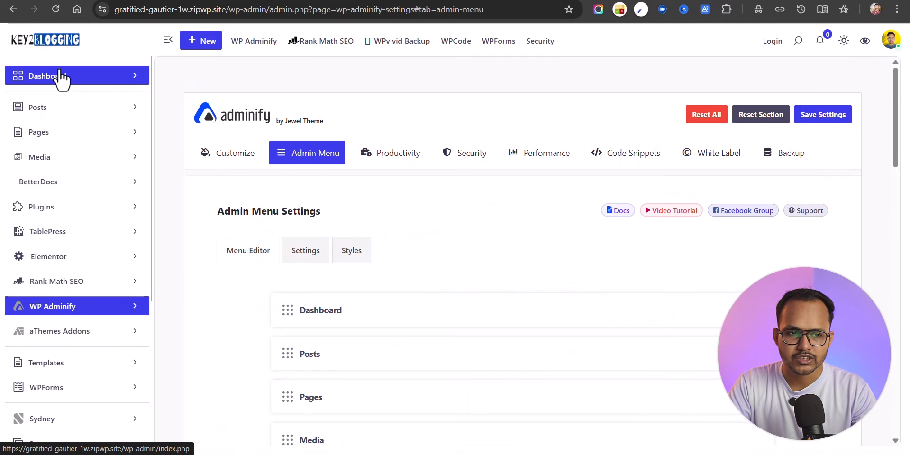
pyautogui.scroll(-3, 474, 223)
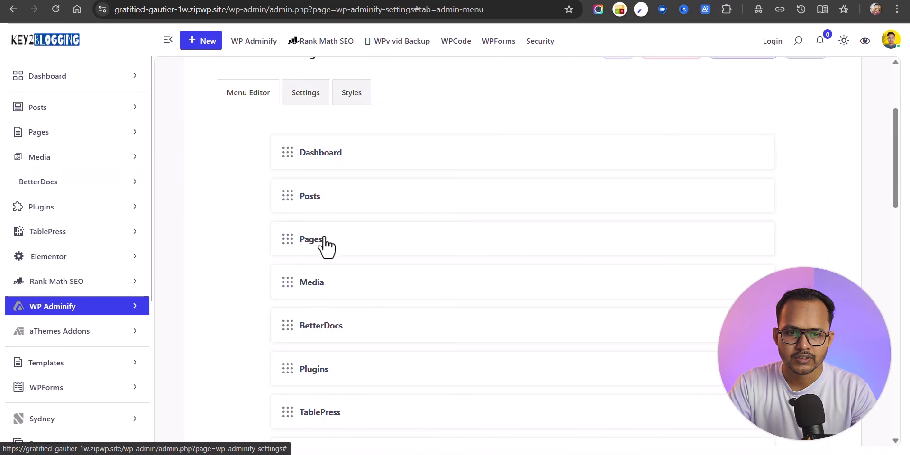
pyautogui.moveTo(286, 377); pyautogui.dragTo(284, 199)
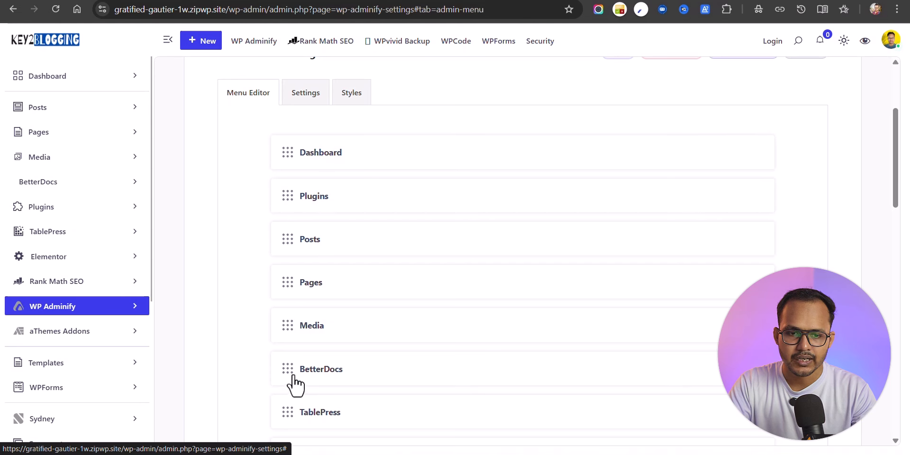
pyautogui.moveTo(287, 331); pyautogui.dragTo(294, 256)
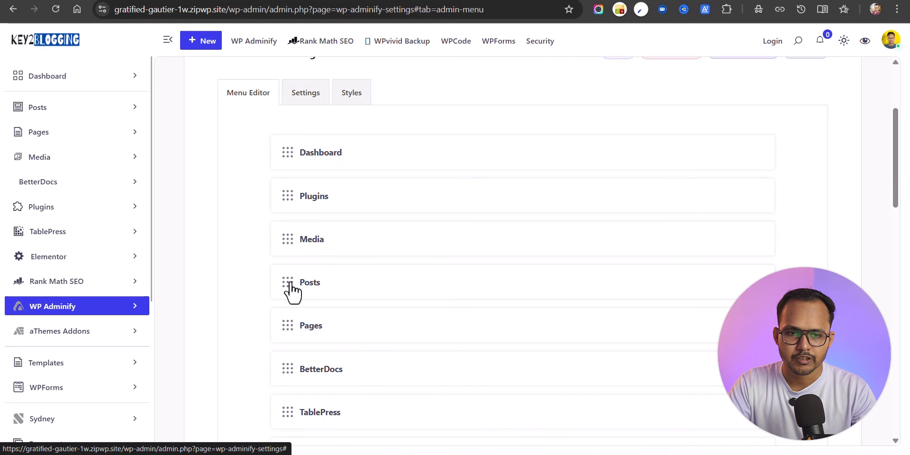
pyautogui.moveTo(289, 285); pyautogui.dragTo(283, 194)
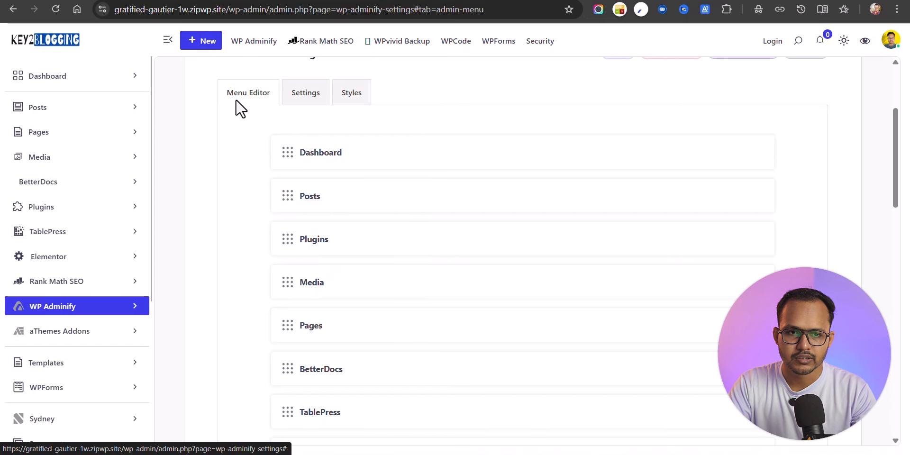
pyautogui.scroll(-15, 382, 371)
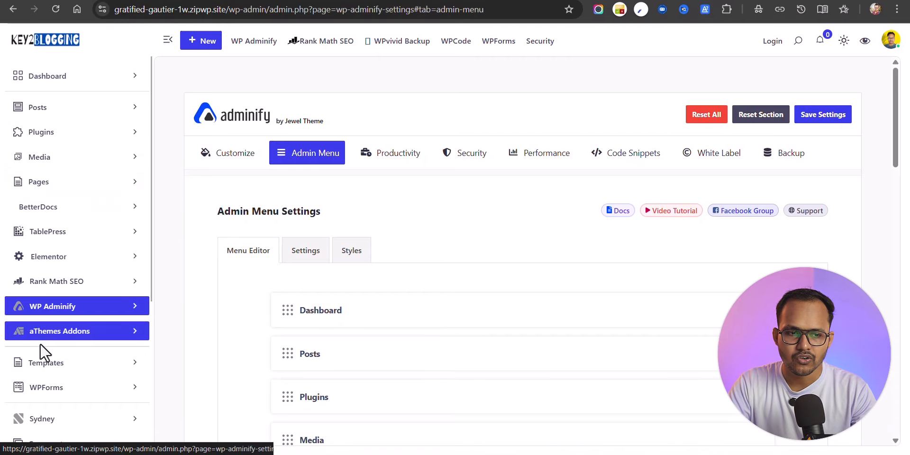
pyautogui.scroll(-15, 456, 341)
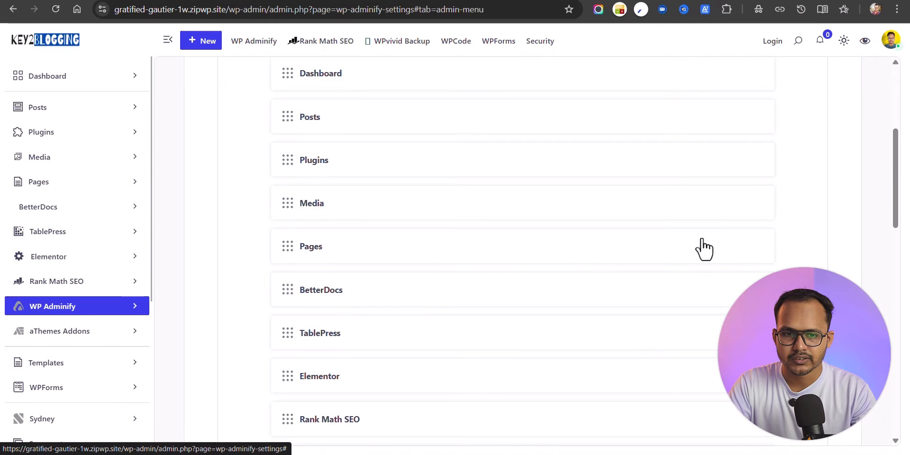
pyautogui.scroll(-5, 443, 239)
pyautogui.scroll(20, 432, 235)
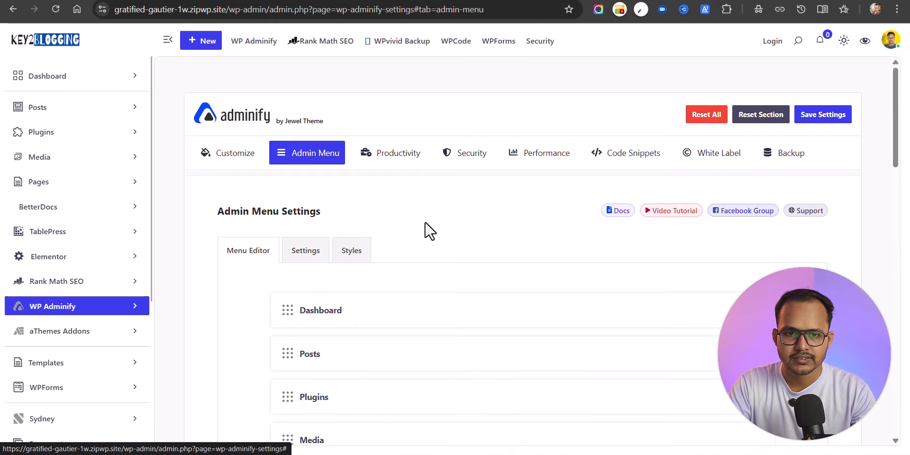
# Step: Try the Horizontal menu type, then keep the admin menu Vertical
pyautogui.click(313, 251)
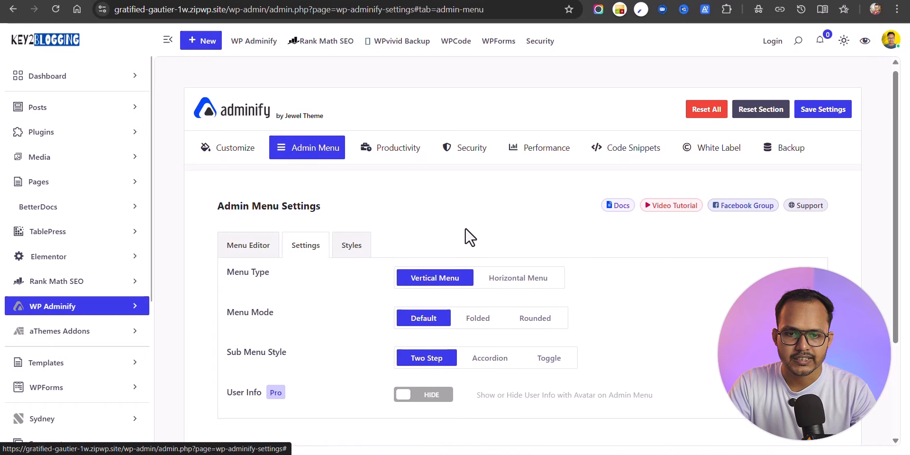
pyautogui.scroll(-3, 443, 197)
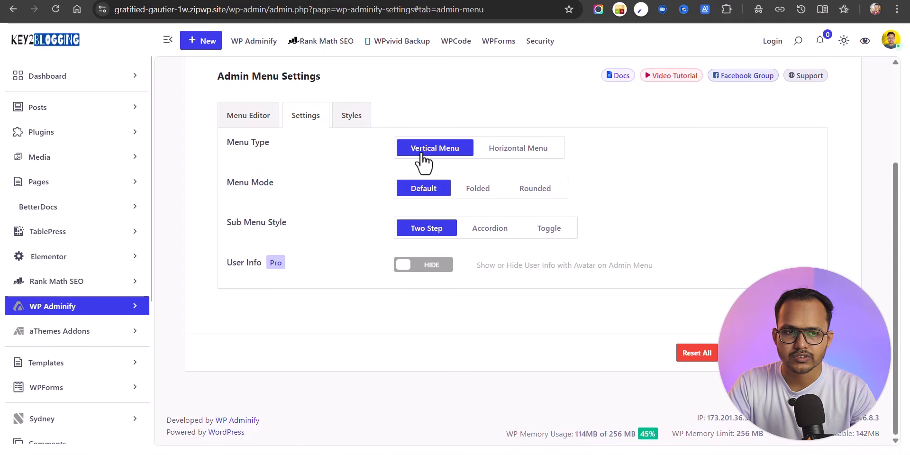
pyautogui.click(522, 149)
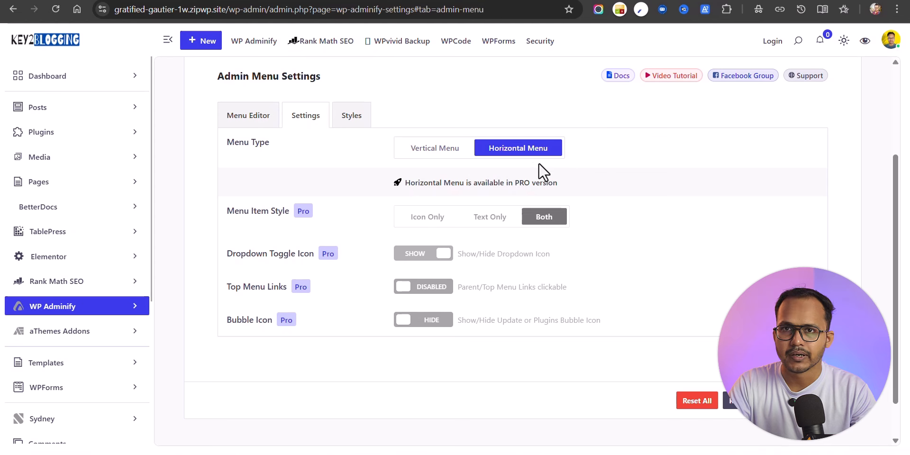
pyautogui.click(433, 150)
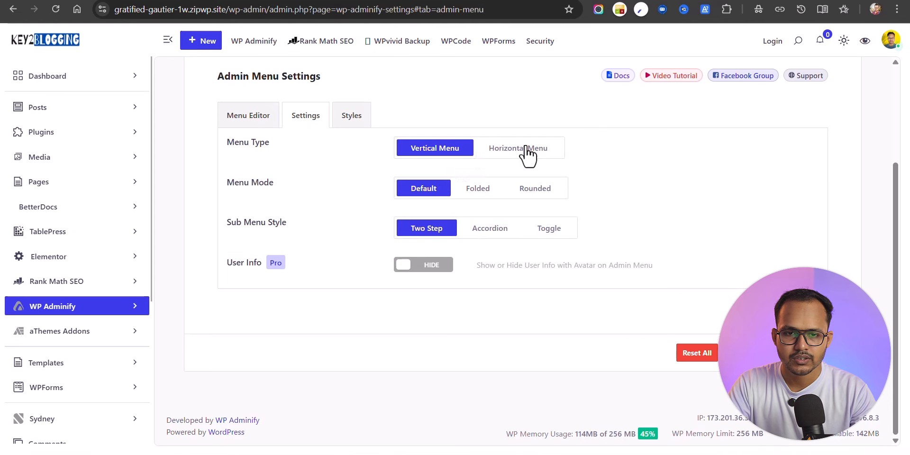
# Step: Review the admin menu Styles options for font, width, padding and colors
pyautogui.click(352, 121)
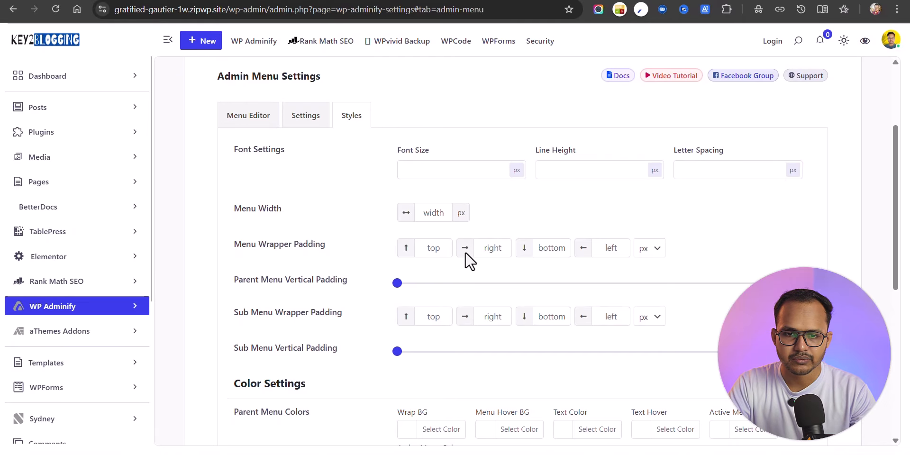
pyautogui.scroll(-5, 516, 230)
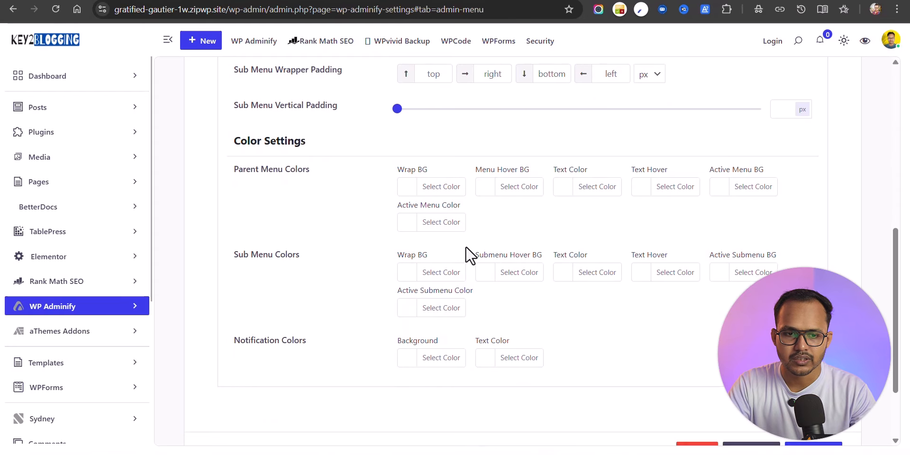
pyautogui.scroll(-2, 470, 251)
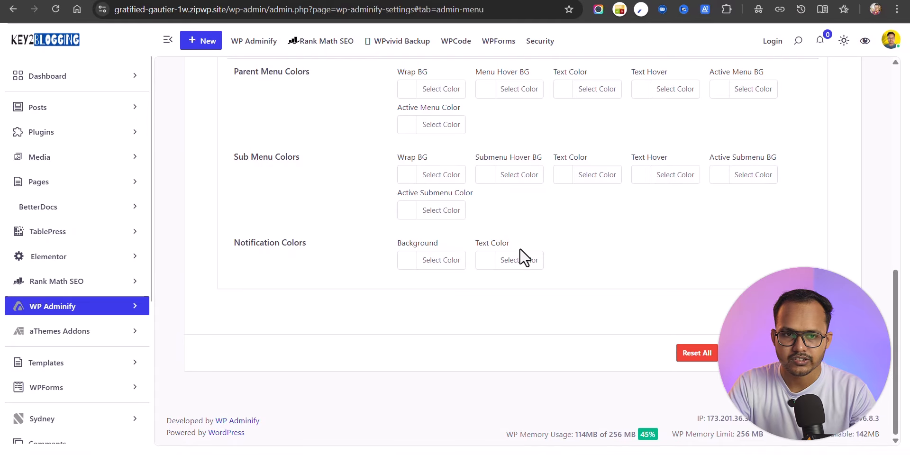
pyautogui.scroll(10, 522, 254)
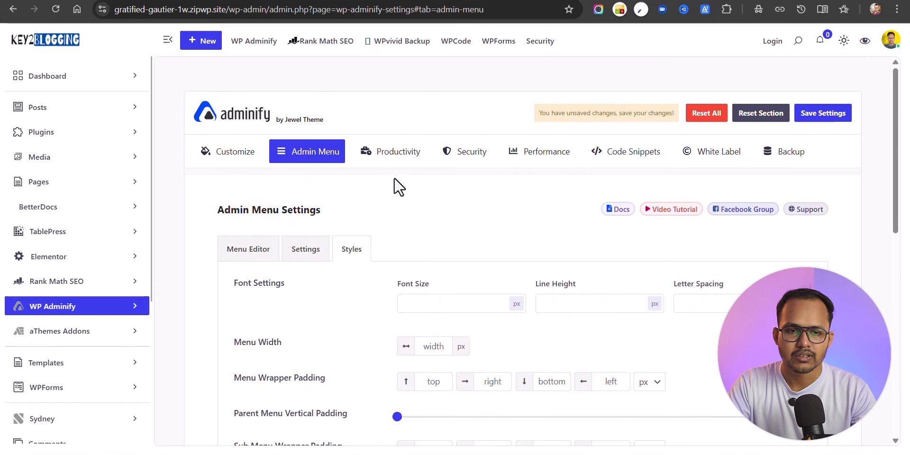
# Step: Turn on Folders for Posts and Pages plus Media Folders, then save Productivity settings
pyautogui.click(393, 161)
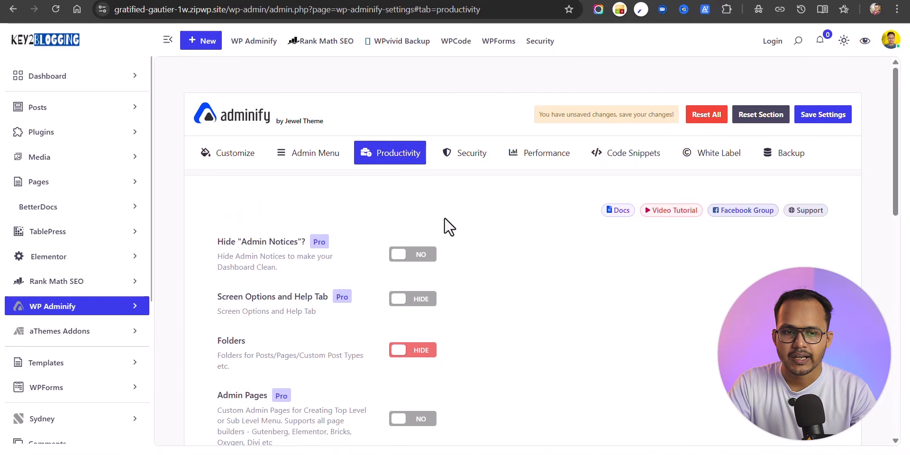
pyautogui.scroll(-3, 417, 244)
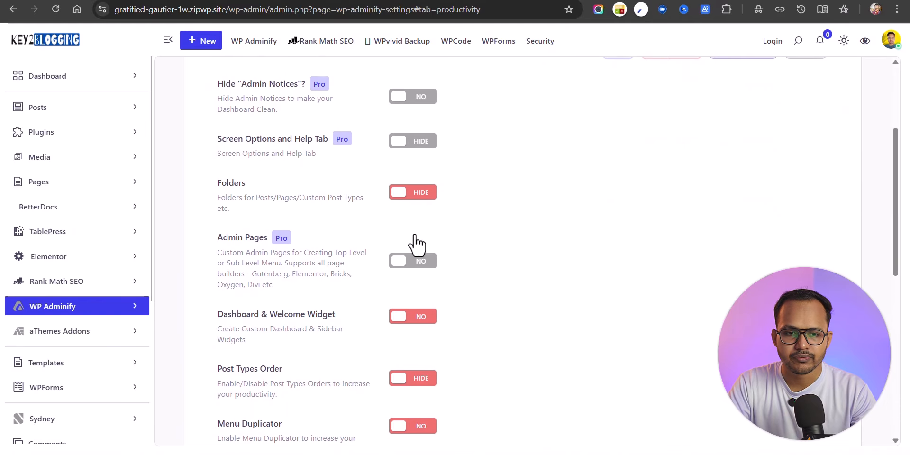
pyautogui.click(421, 193)
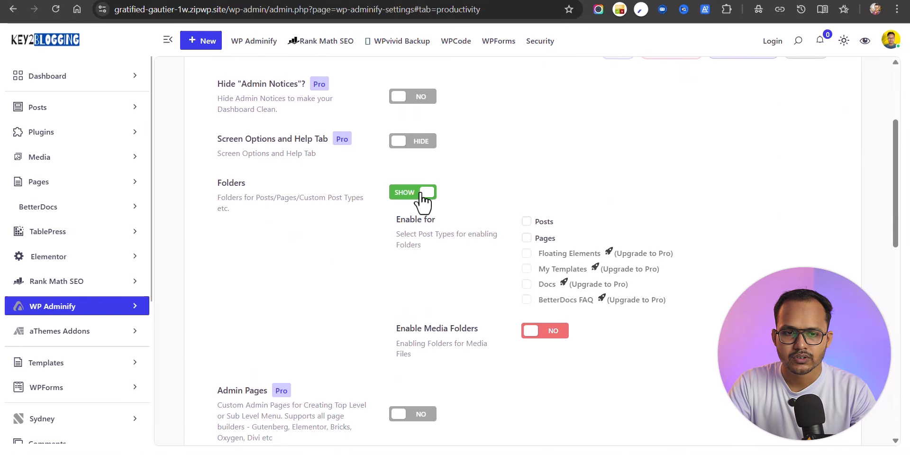
pyautogui.click(526, 238)
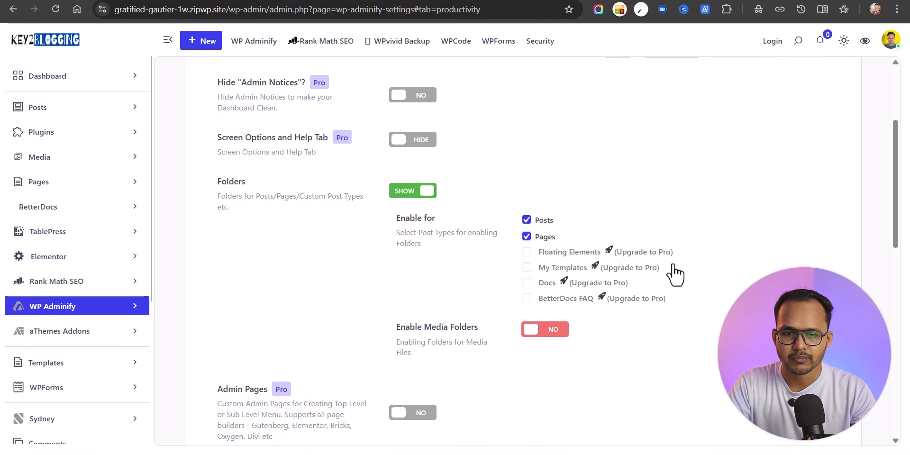
pyautogui.scroll(-2, 499, 260)
pyautogui.click(540, 252)
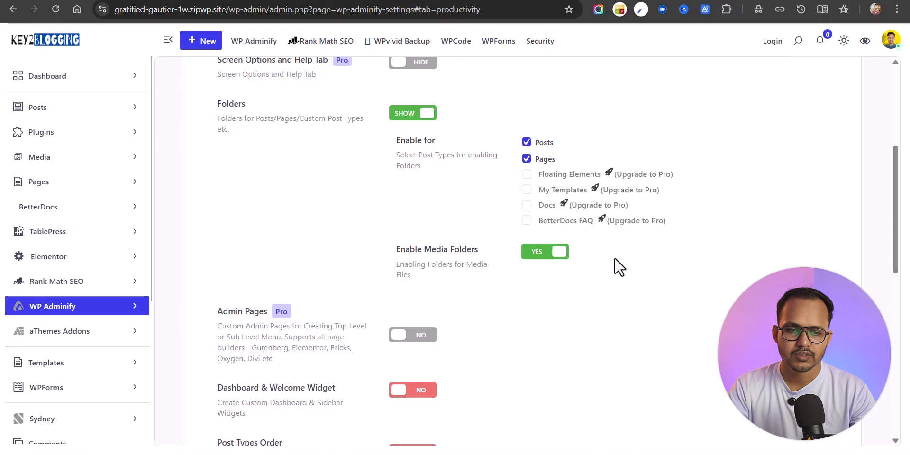
pyautogui.scroll(-10, 617, 265)
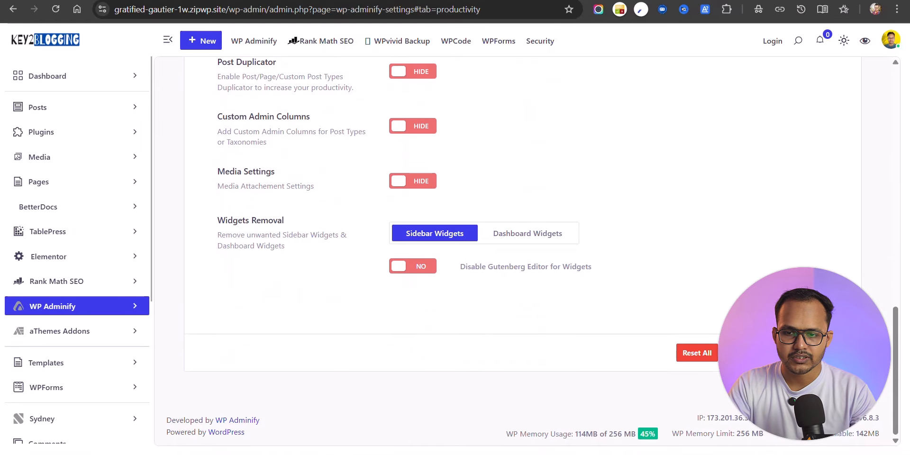
pyautogui.click(817, 353)
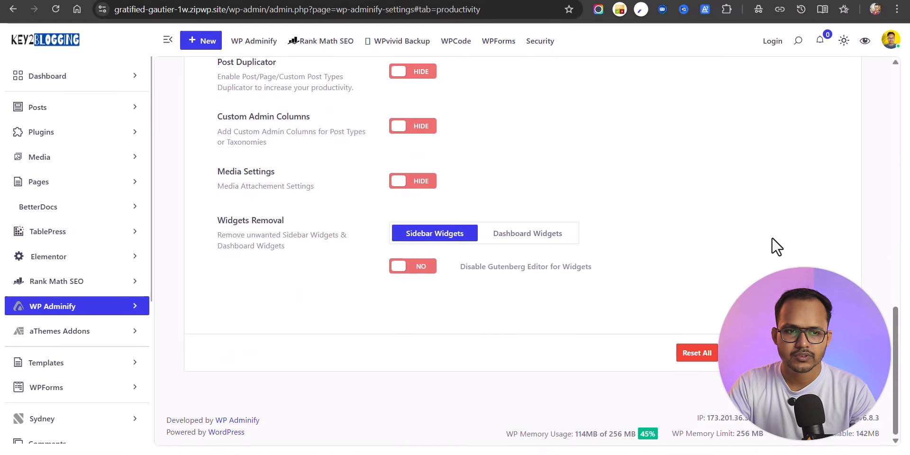
# Step: In the Media Library, create two folders named 'Sample' and 'Person'
pyautogui.click(66, 161)
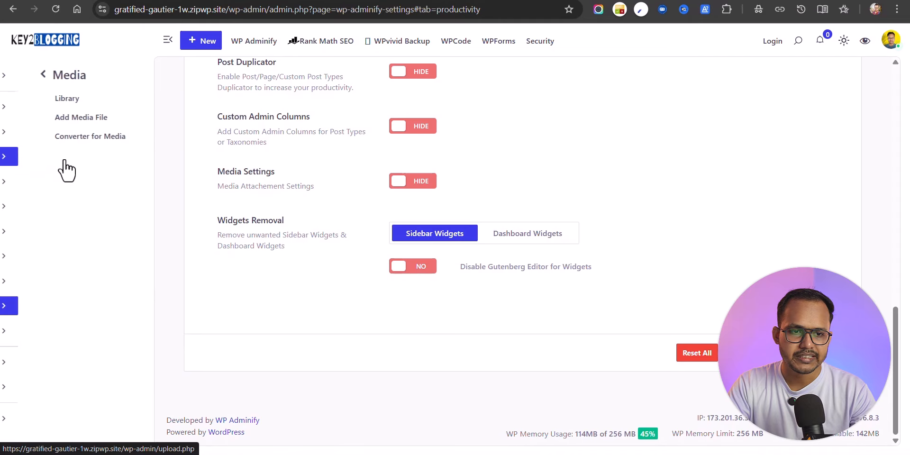
pyautogui.click(48, 100)
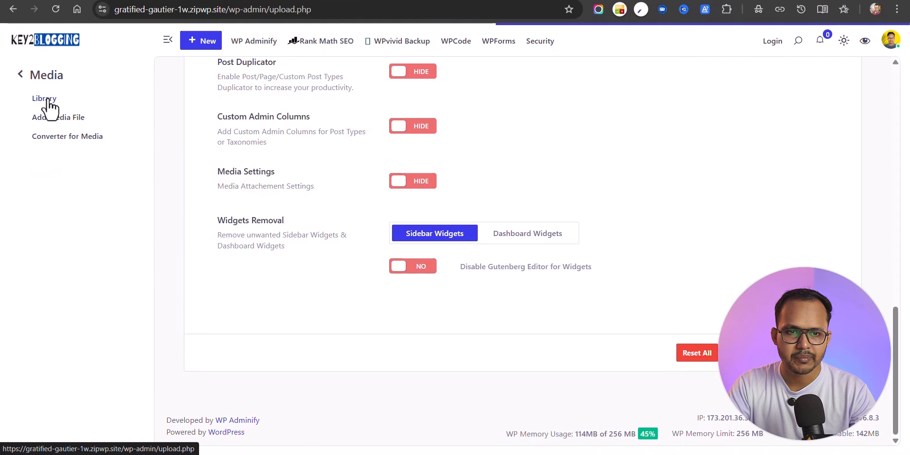
pyautogui.click(866, 119)
pyautogui.click(271, 109)
pyautogui.write('Sample')
pyautogui.click(522, 256)
pyautogui.click(634, 285)
pyautogui.click(272, 111)
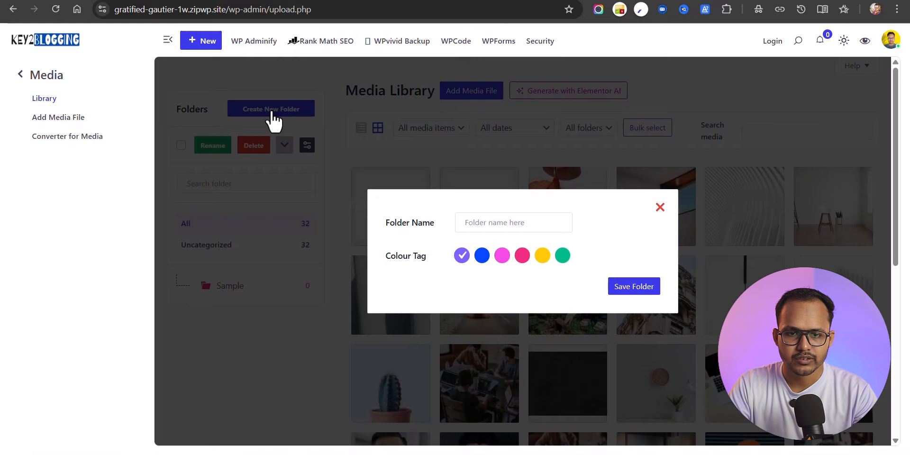
pyautogui.click(480, 223)
pyautogui.write('Person')
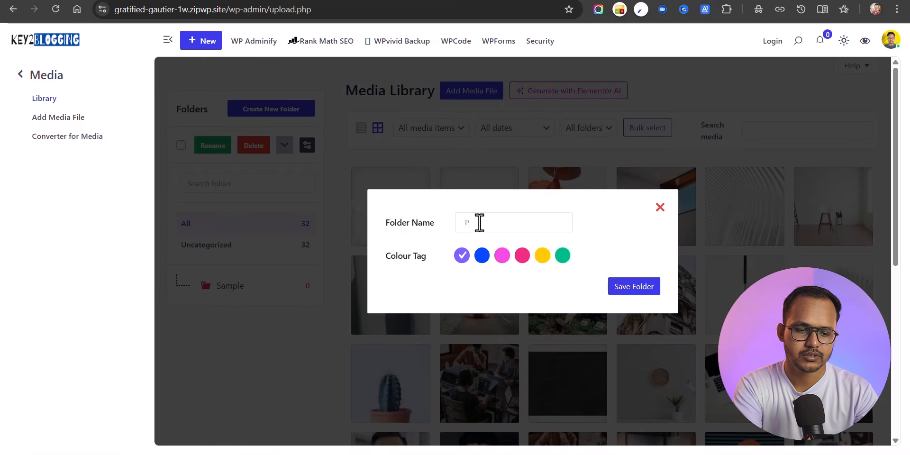
pyautogui.press('Return')
# Step: Bulk-select the three portraits and move them into the Person folder
pyautogui.click(643, 129)
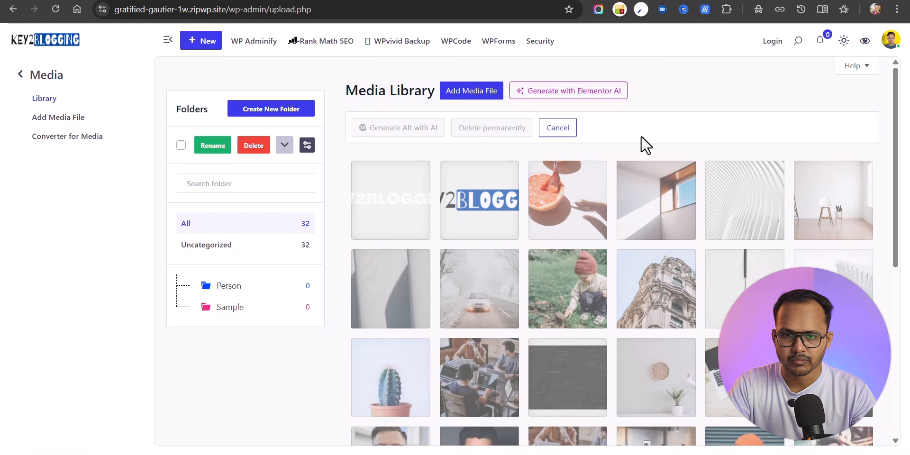
pyautogui.scroll(-3, 704, 372)
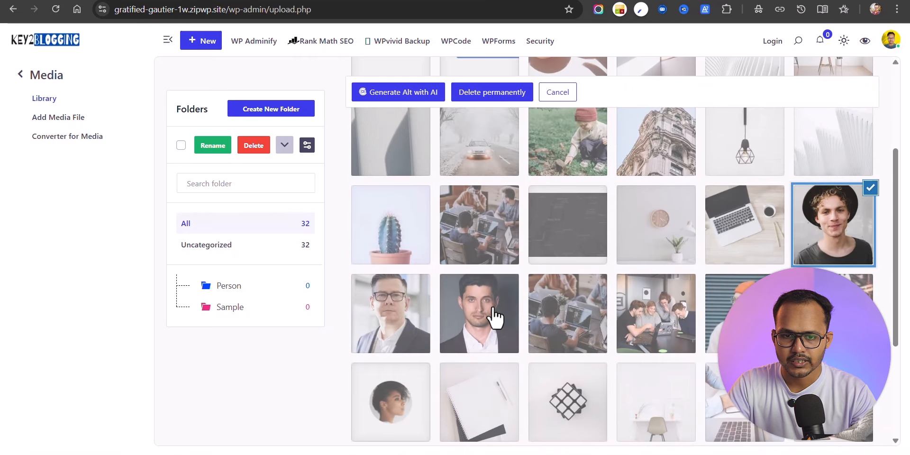
pyautogui.click(493, 319)
pyautogui.click(405, 326)
pyautogui.scroll(3, 413, 319)
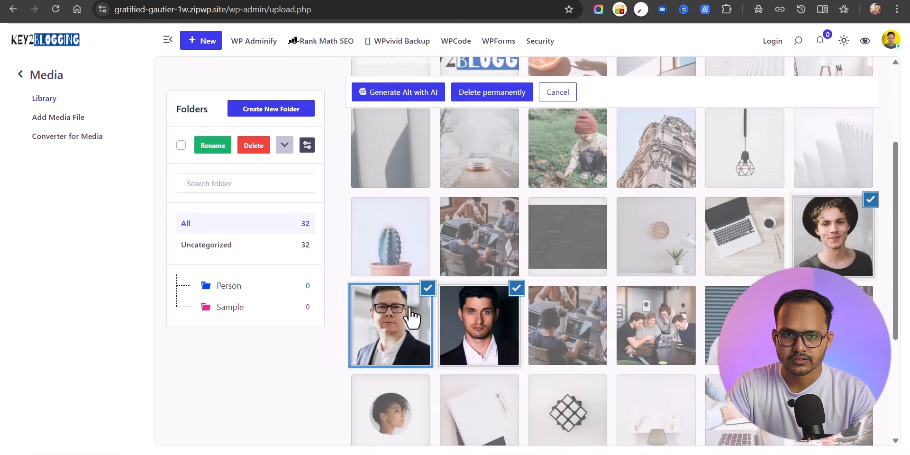
pyautogui.scroll(-3, 427, 329)
pyautogui.moveTo(418, 332); pyautogui.dragTo(229, 286)
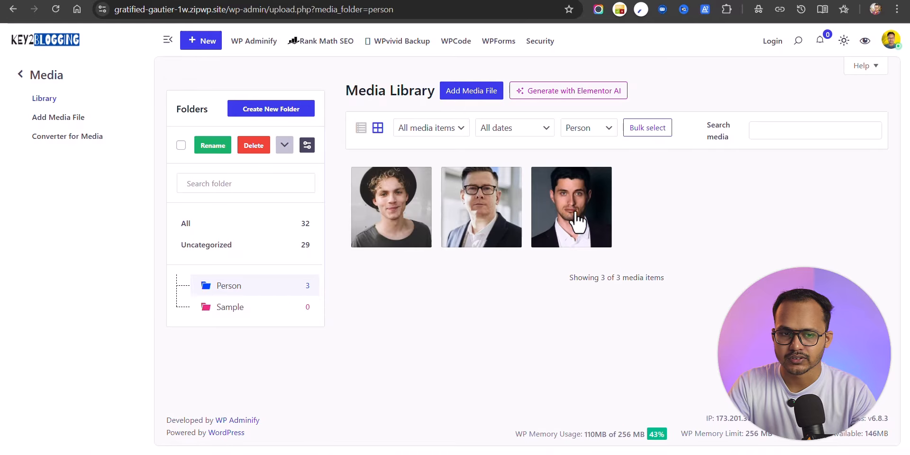
# Step: Move the patterned, lamp, curved fins and wall clock images into Sample, then open it
pyautogui.click(186, 226)
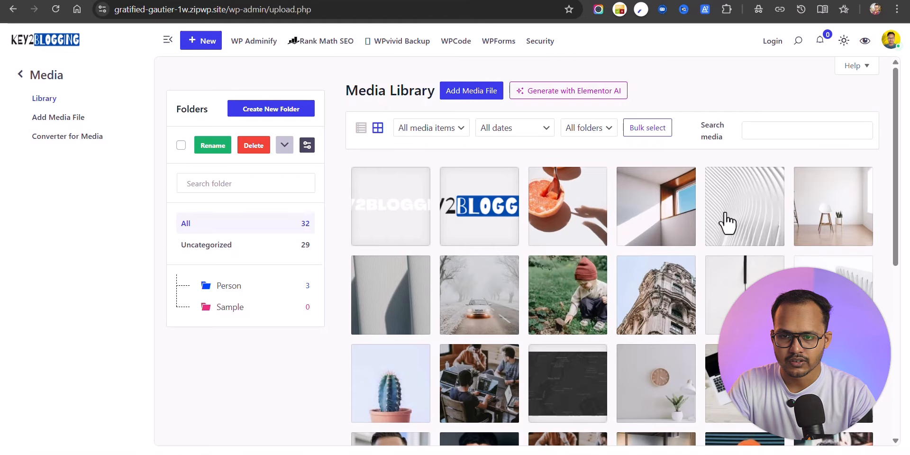
pyautogui.click(727, 222)
pyautogui.click(867, 90)
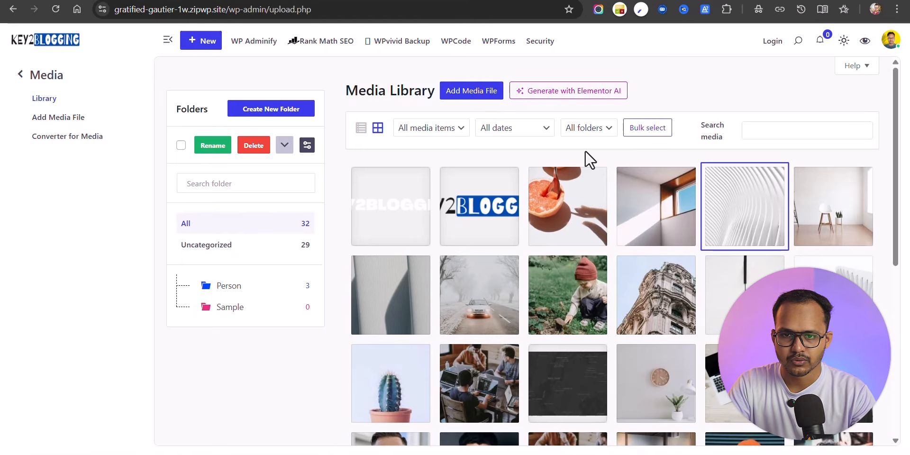
pyautogui.click(647, 130)
pyautogui.click(748, 190)
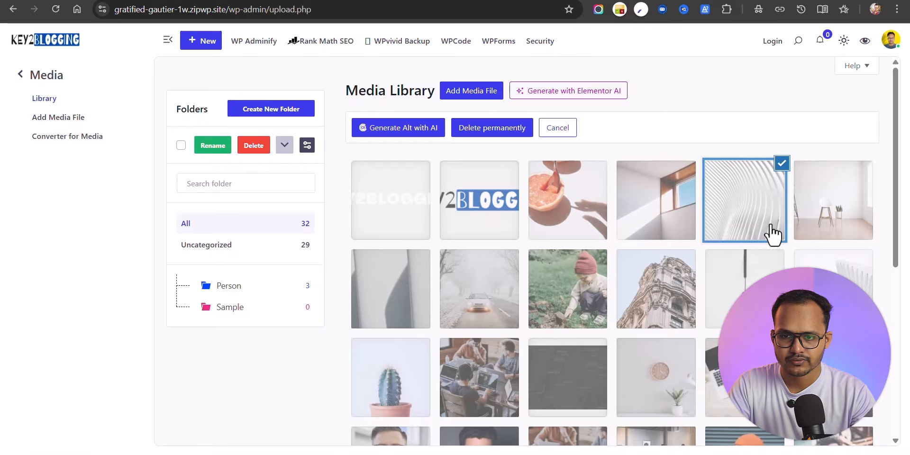
pyautogui.click(711, 294)
pyautogui.click(816, 258)
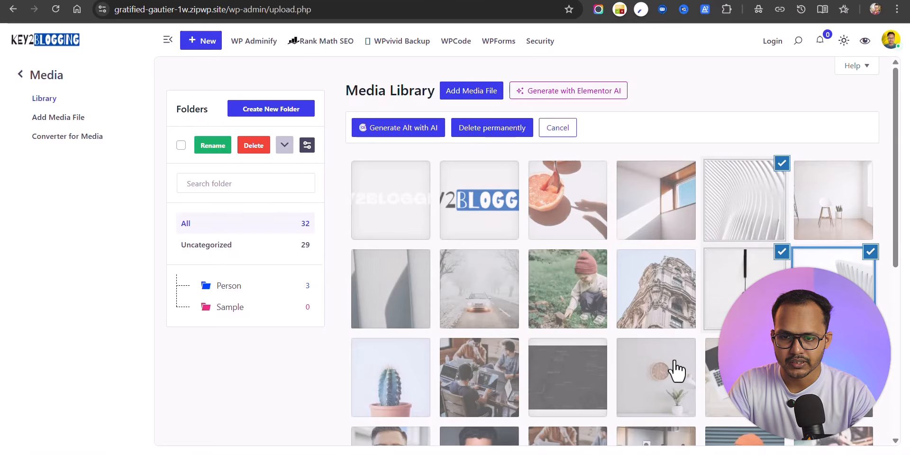
pyautogui.click(678, 373)
pyautogui.moveTo(678, 372); pyautogui.dragTo(239, 306)
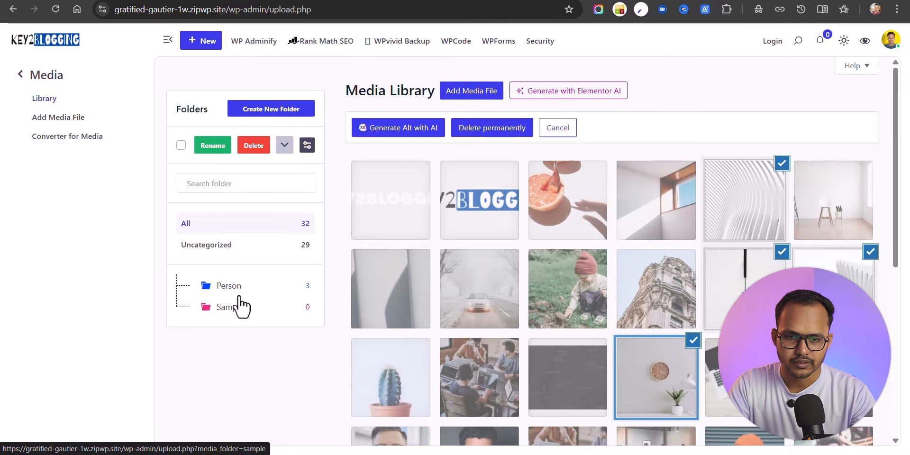
pyautogui.click(239, 306)
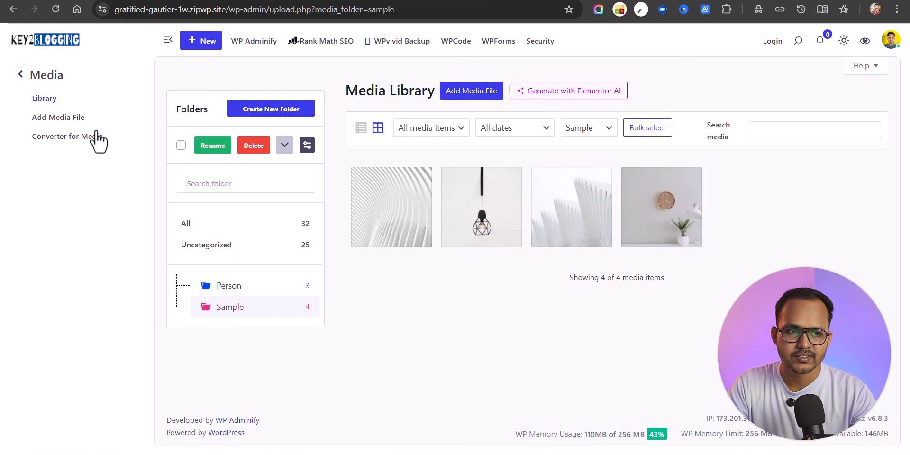
# Step: Open Posts > All Posts and bring back the full admin menu sidebar
pyautogui.click(21, 76)
pyautogui.click(36, 107)
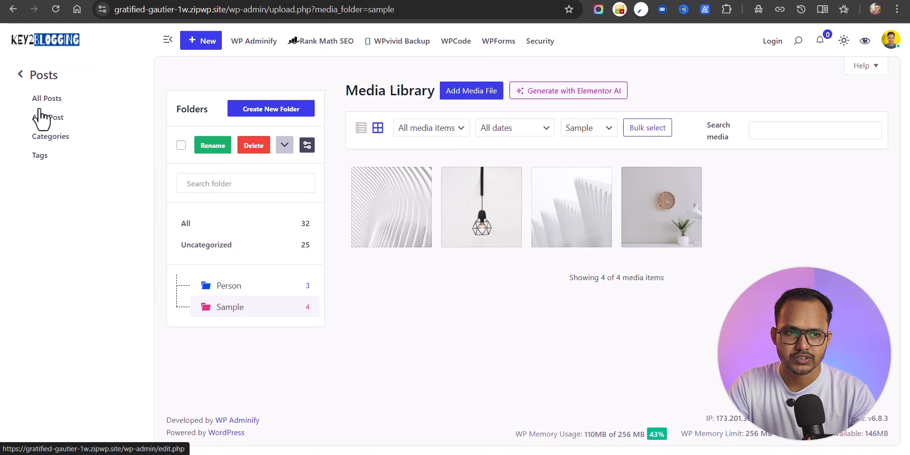
pyautogui.click(47, 101)
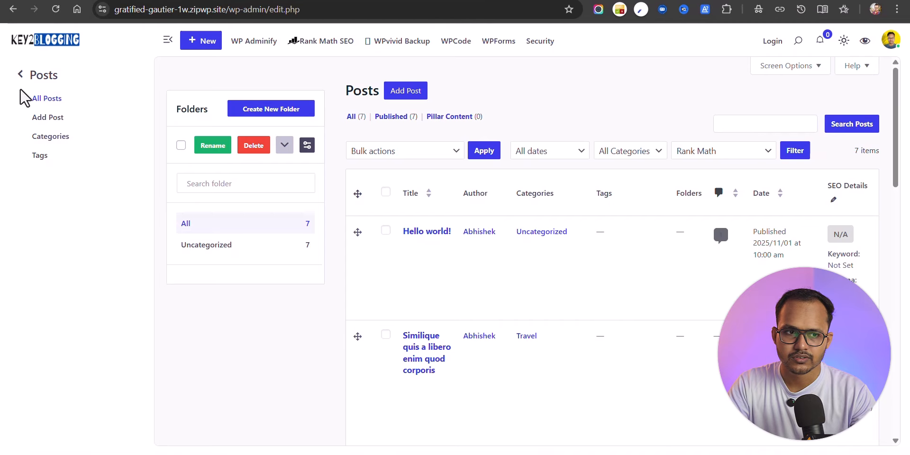
pyautogui.click(21, 74)
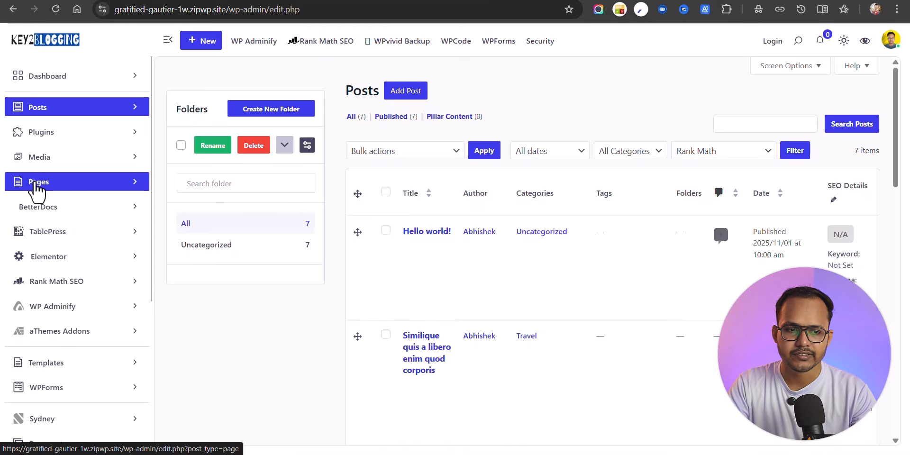
# Step: In Productivity, enable Dashboard & Welcome Widget, Post Types Order and Sortable Media Files
pyautogui.click(59, 310)
pyautogui.click(114, 109)
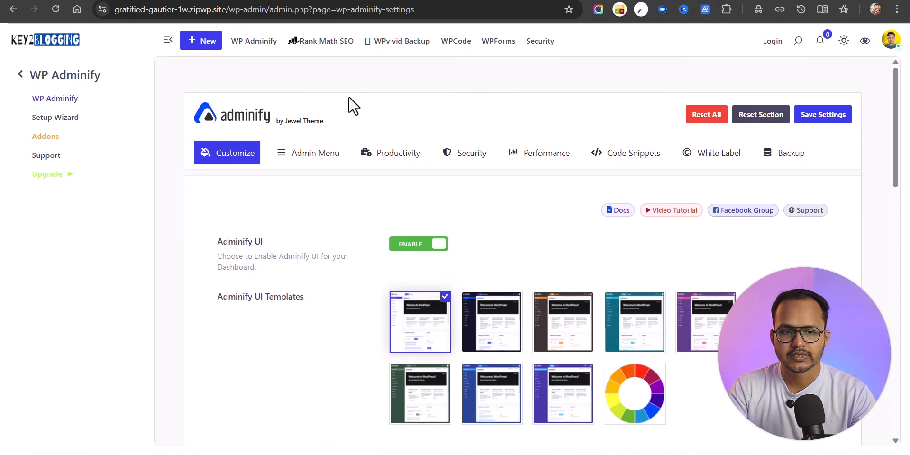
pyautogui.click(378, 160)
pyautogui.scroll(-7, 478, 262)
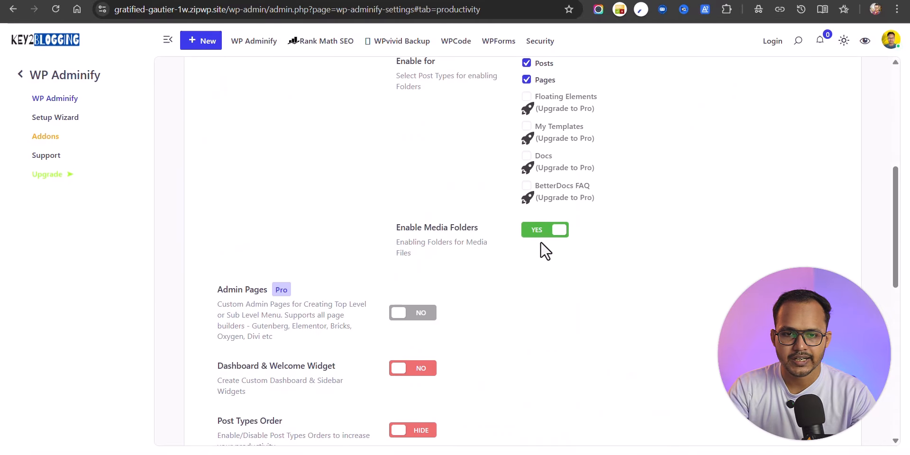
pyautogui.scroll(-3, 479, 303)
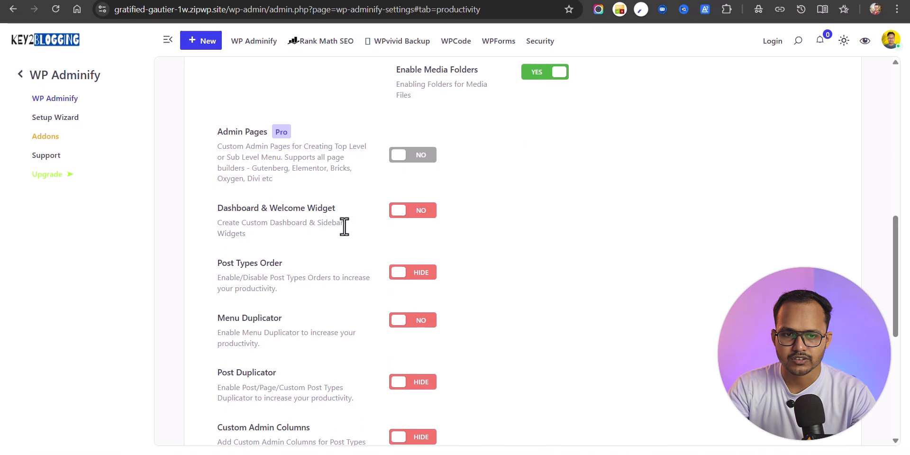
pyautogui.click(405, 220)
pyautogui.scroll(-2, 516, 240)
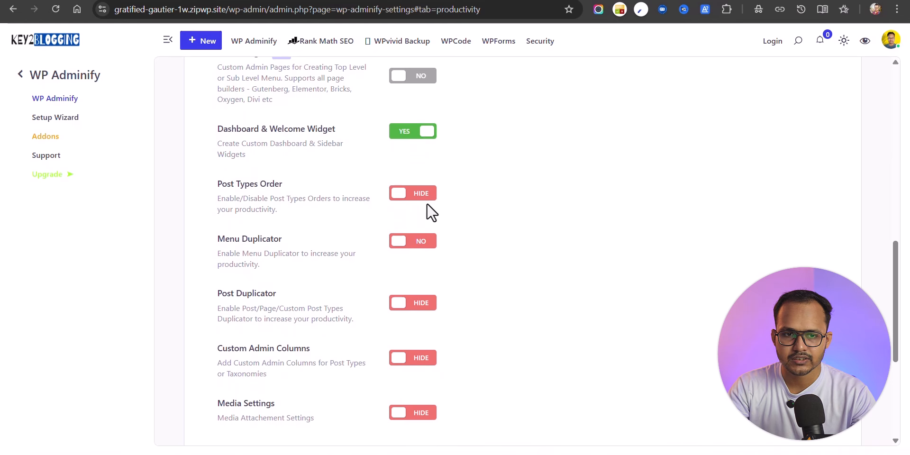
pyautogui.click(432, 199)
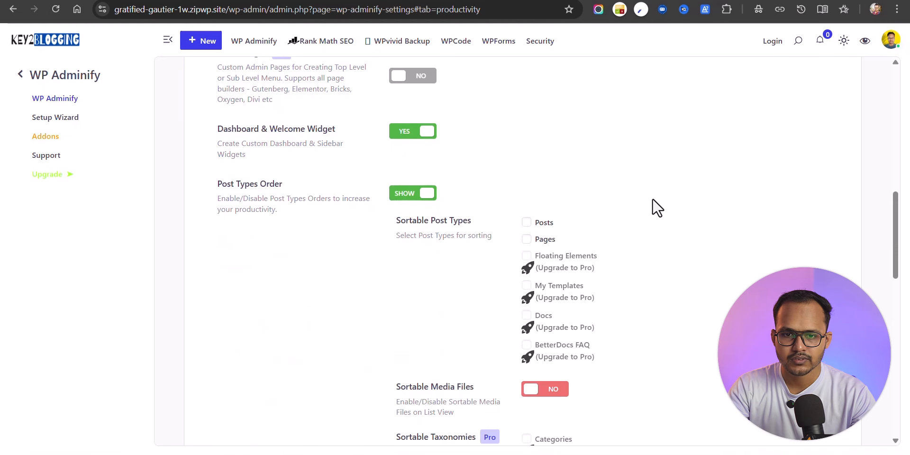
pyautogui.scroll(-2, 649, 204)
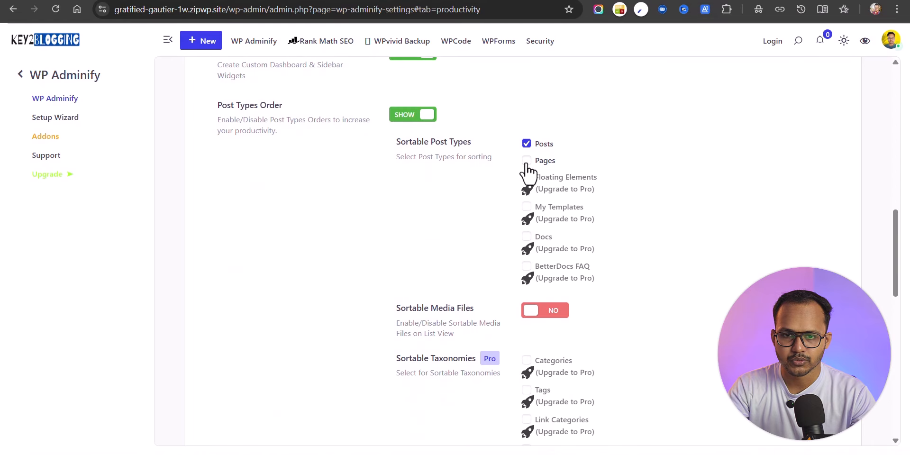
pyautogui.scroll(-4, 619, 179)
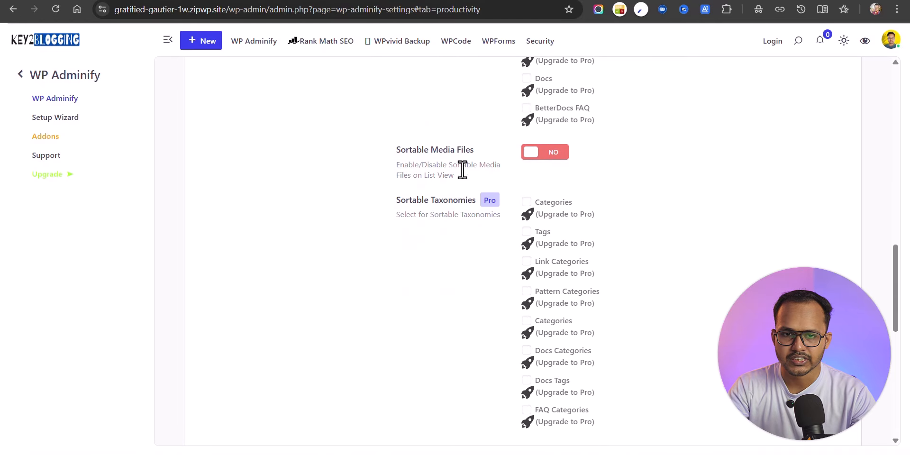
pyautogui.click(555, 161)
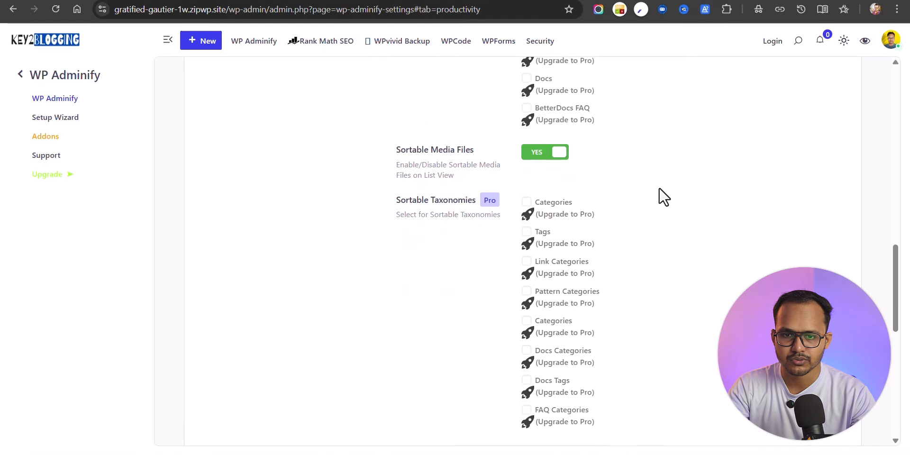
# Step: Enable the Menu Duplicator and the Post Duplicator for Posts
pyautogui.scroll(-10, 666, 199)
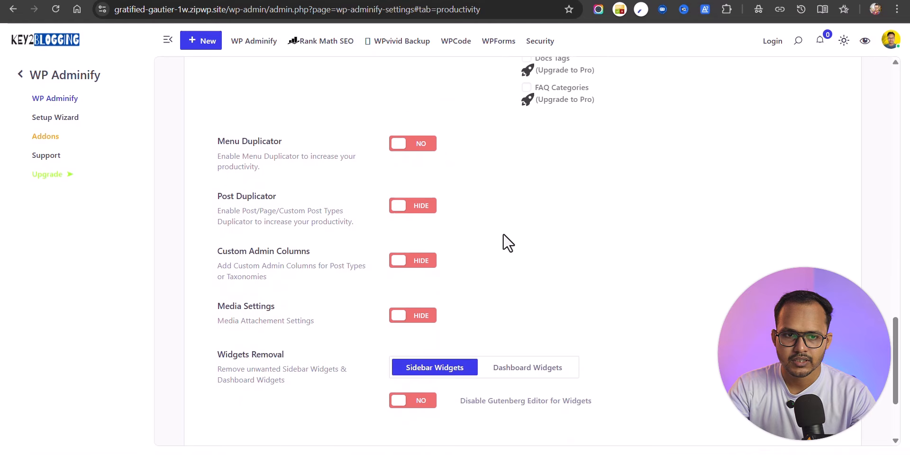
pyautogui.scroll(2, 505, 193)
pyautogui.click(417, 152)
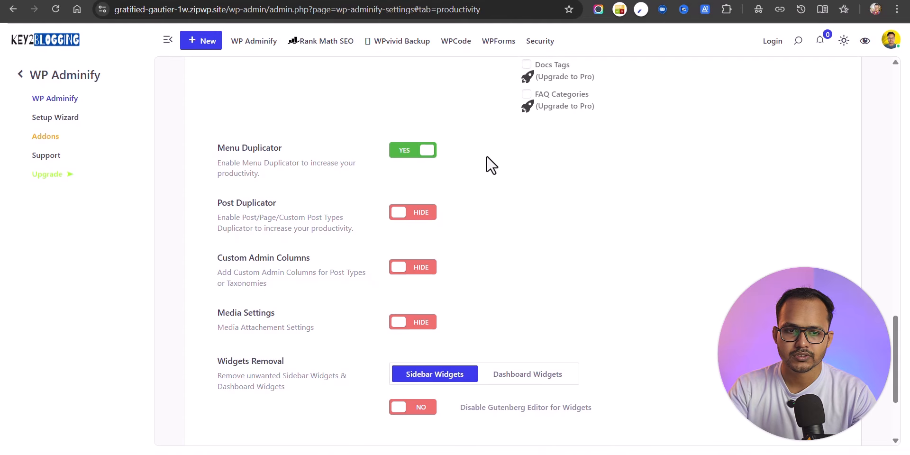
pyautogui.click(407, 212)
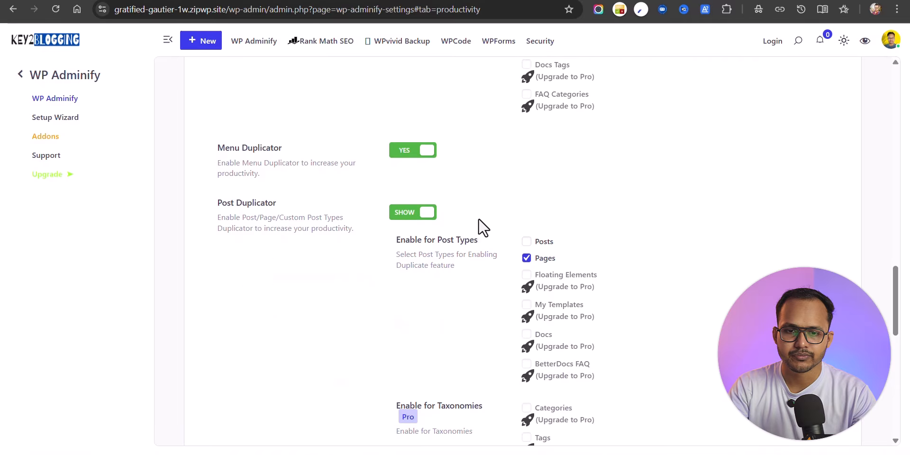
pyautogui.click(530, 243)
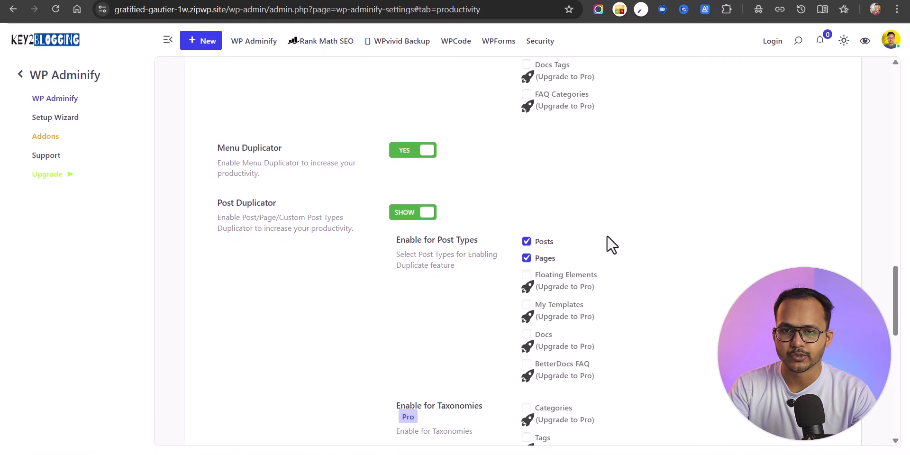
# Step: Add Custom Admin Columns with URL Path, show Media Settings, enable RSS thumbnails, and save
pyautogui.scroll(-10, 592, 244)
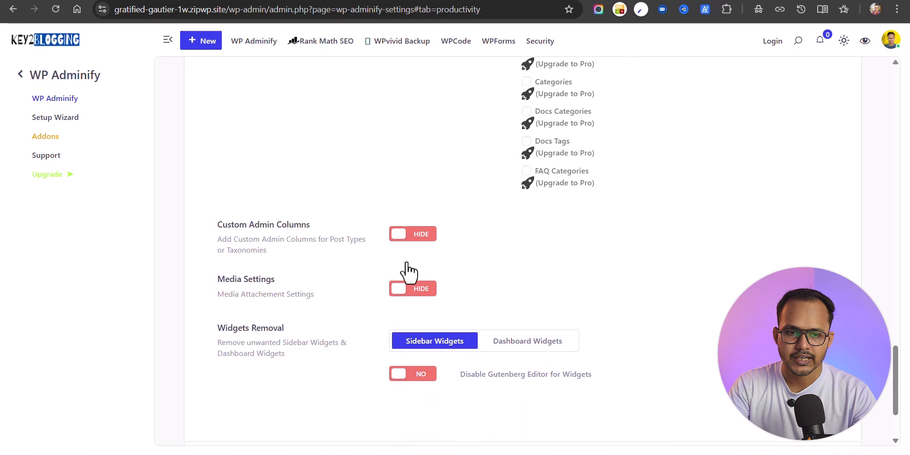
pyautogui.click(421, 212)
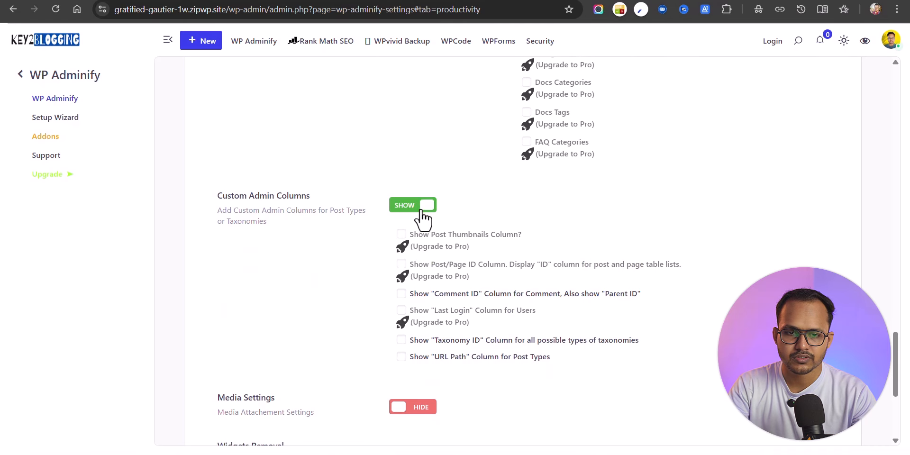
pyautogui.scroll(-3, 382, 301)
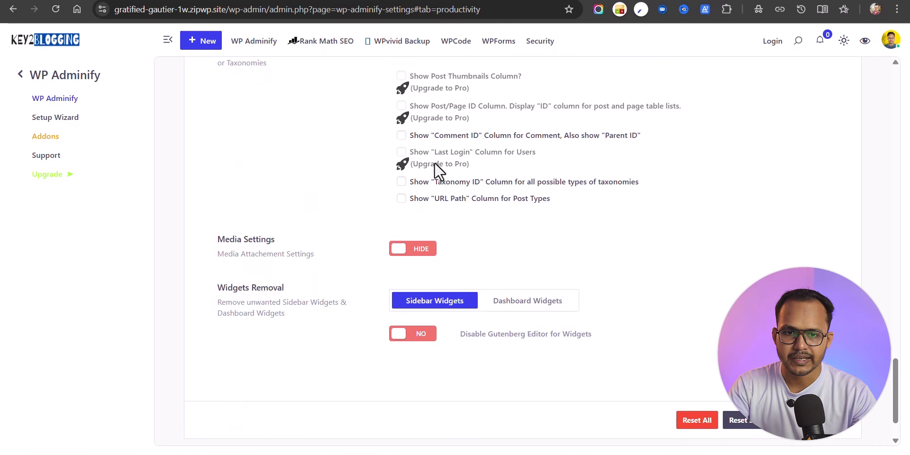
pyautogui.click(402, 198)
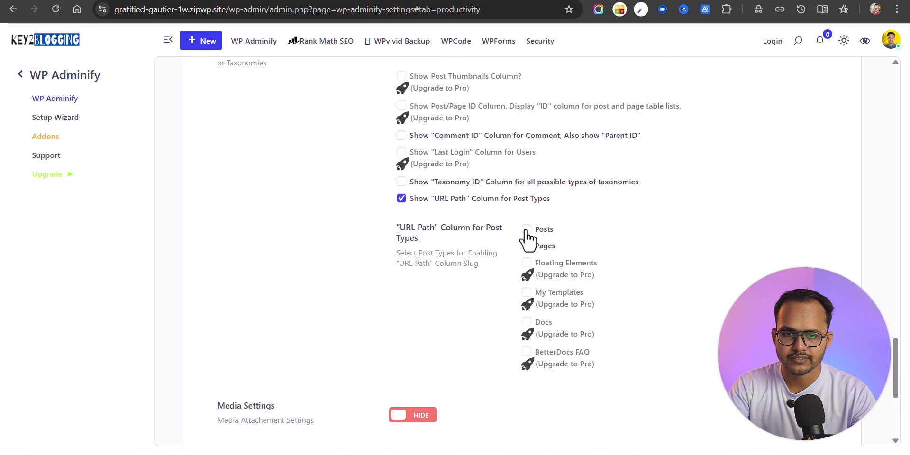
pyautogui.scroll(-4, 332, 313)
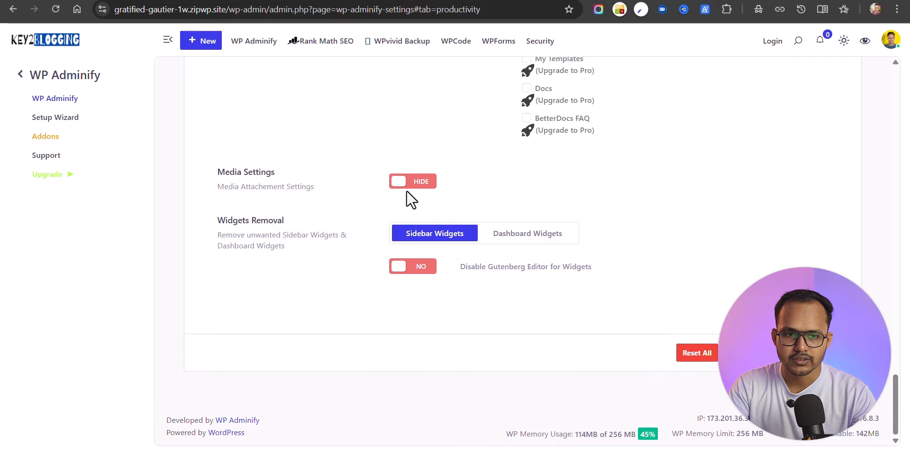
pyautogui.click(424, 184)
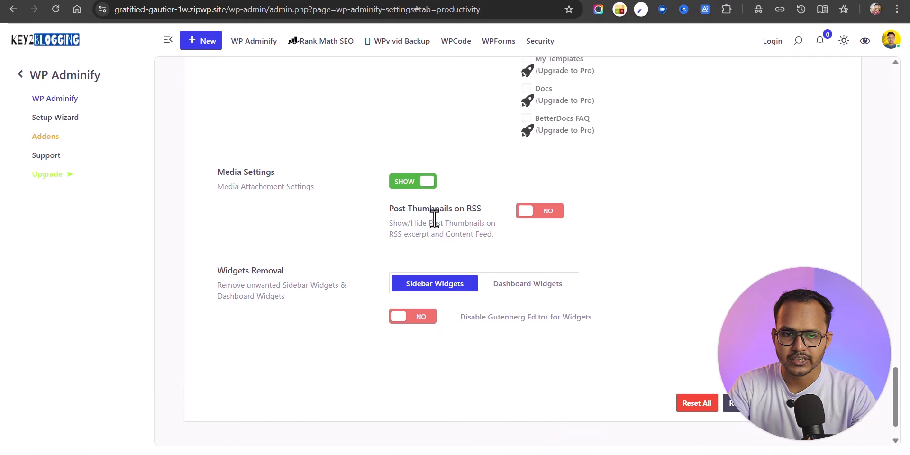
pyautogui.click(548, 219)
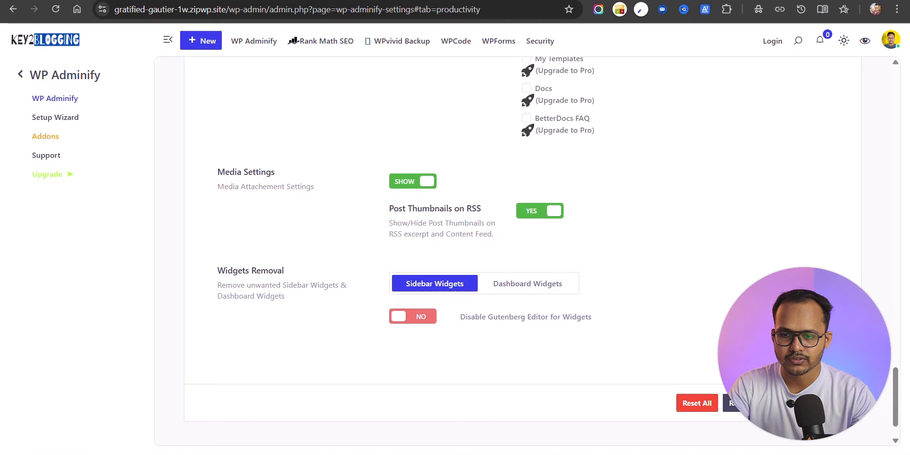
pyautogui.click(816, 403)
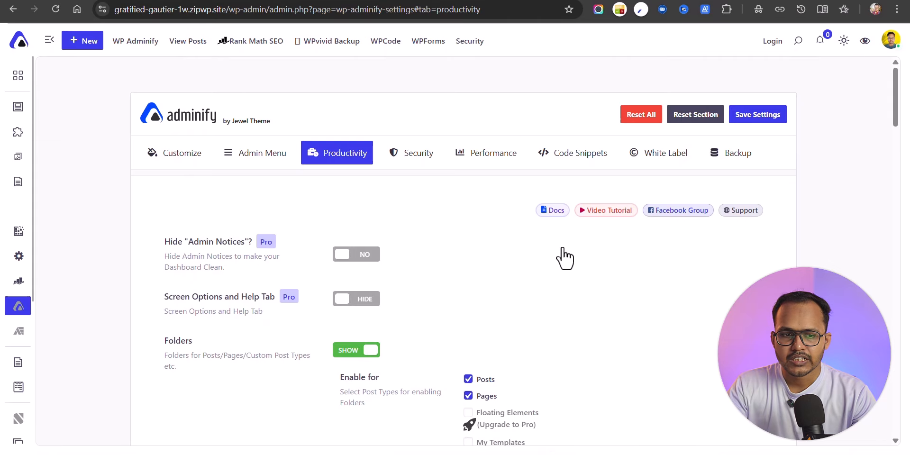
# Step: In Security, enable Header Security, hiding the generator version and disabling self-pings
pyautogui.click(416, 155)
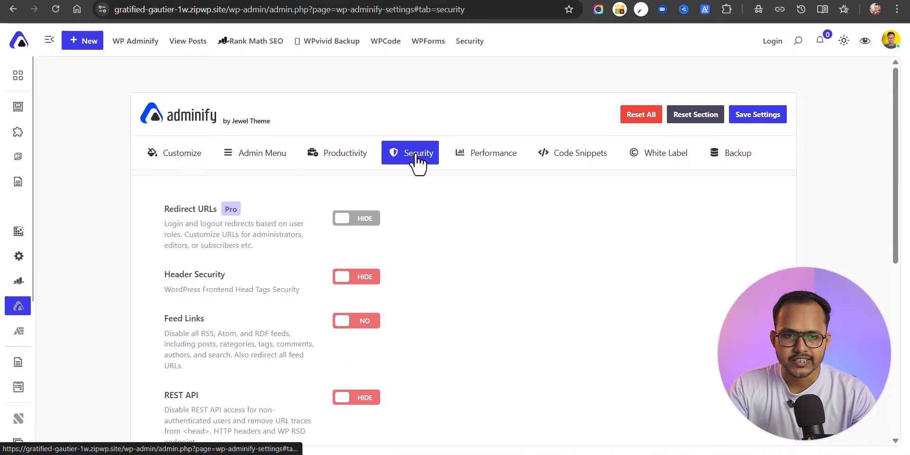
pyautogui.scroll(-1, 467, 240)
pyautogui.scroll(-1, 471, 247)
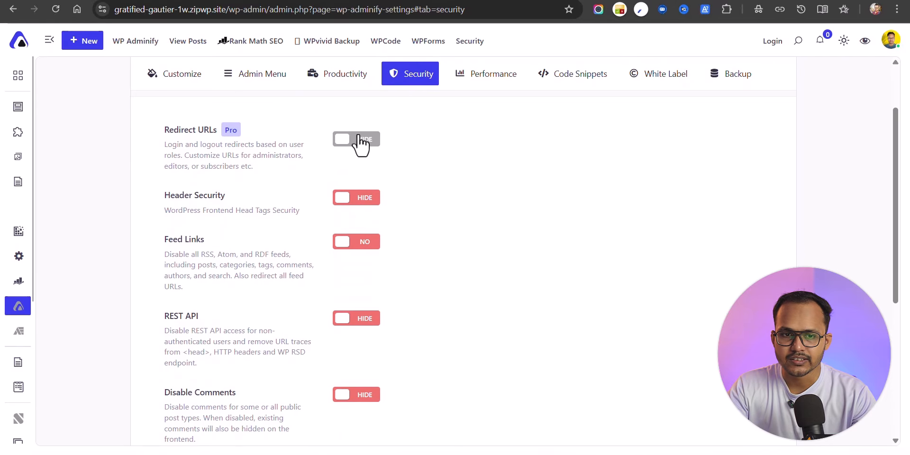
pyautogui.click(365, 203)
pyautogui.scroll(-2, 493, 208)
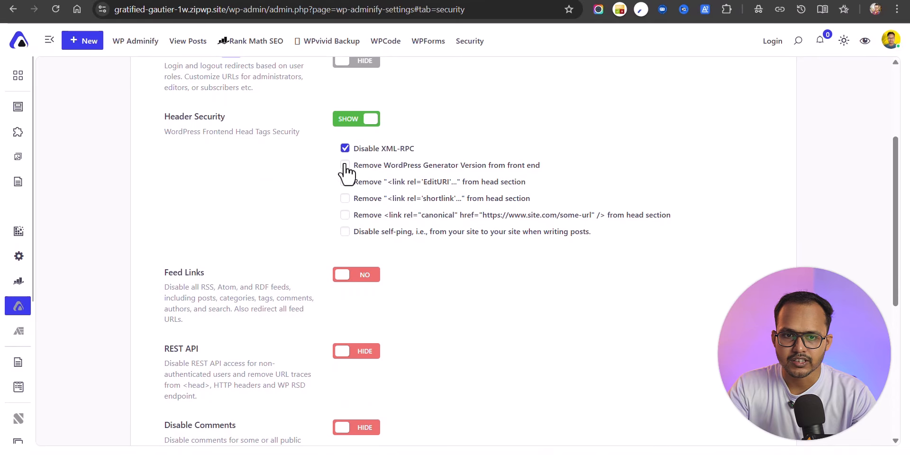
pyautogui.click(345, 166)
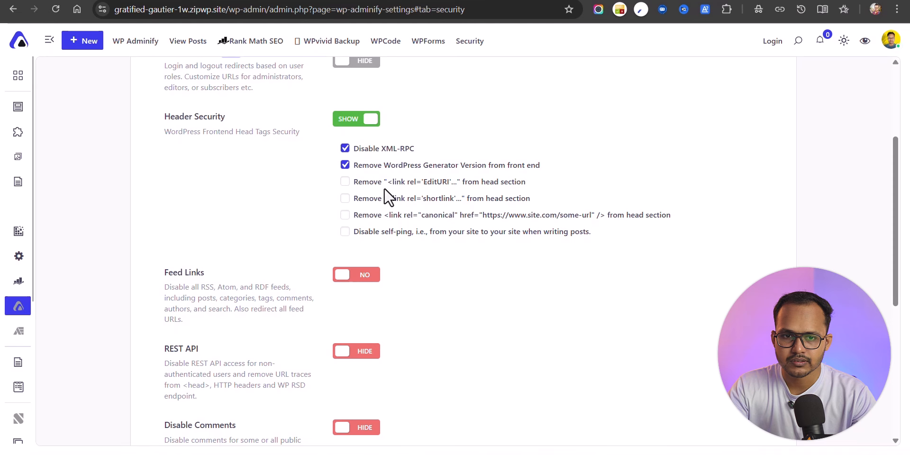
pyautogui.click(345, 232)
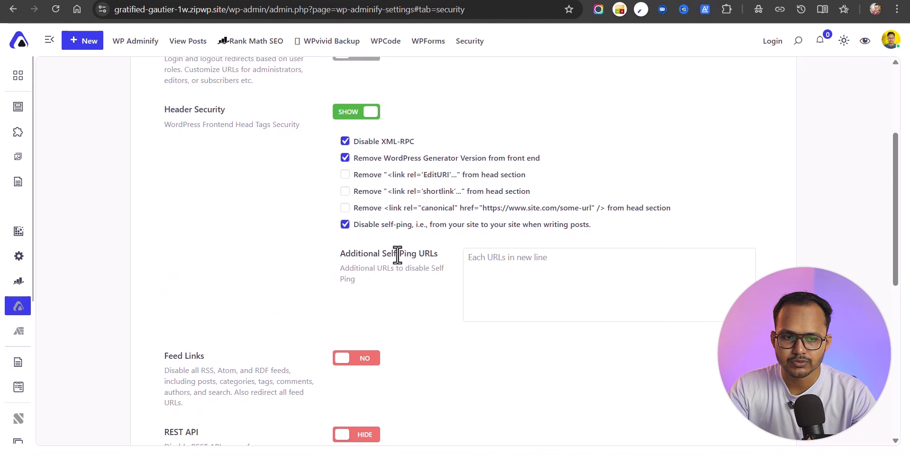
# Step: Disable feed links and comments on posts and pages, then save the security settings
pyautogui.scroll(-5, 327, 222)
pyautogui.click(372, 136)
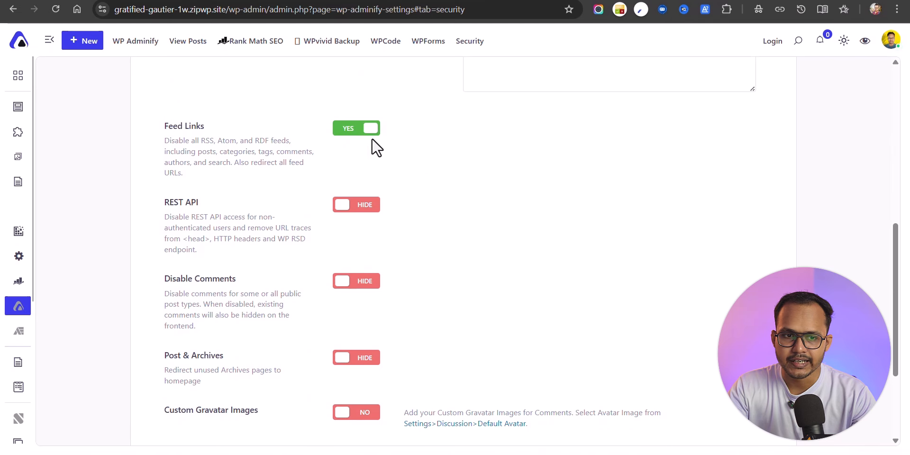
pyautogui.scroll(-3, 417, 215)
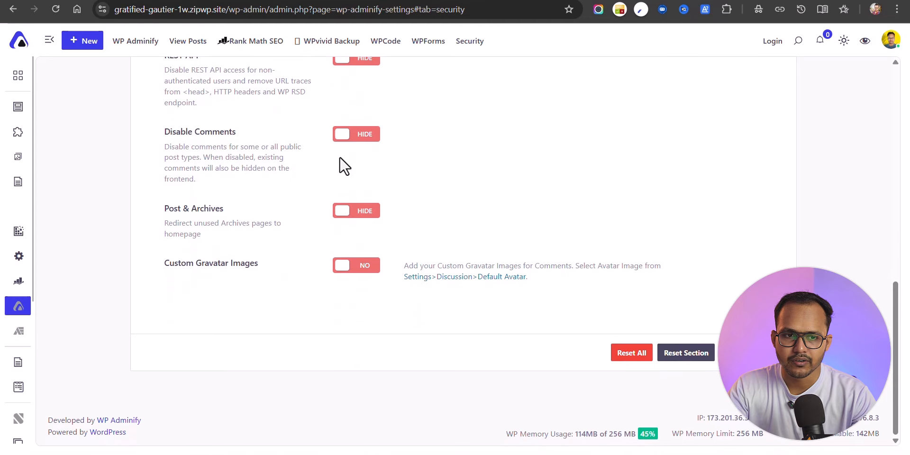
pyautogui.click(370, 137)
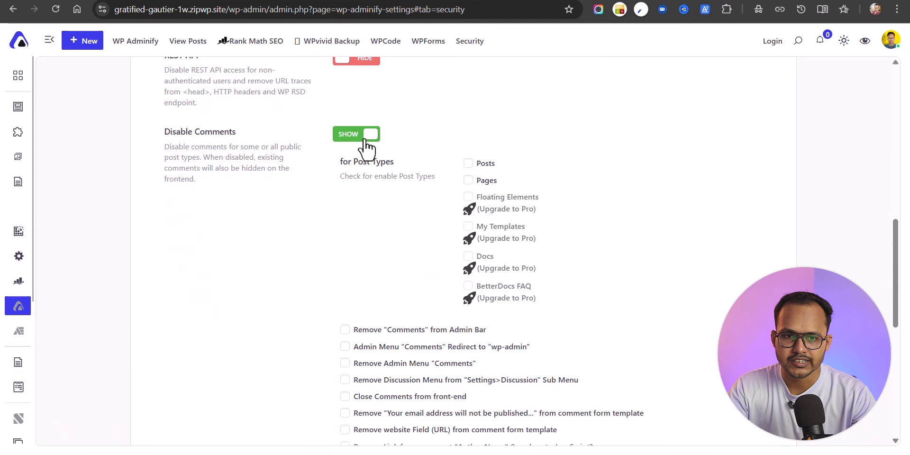
pyautogui.click(470, 165)
pyautogui.click(471, 180)
pyautogui.scroll(-5, 553, 189)
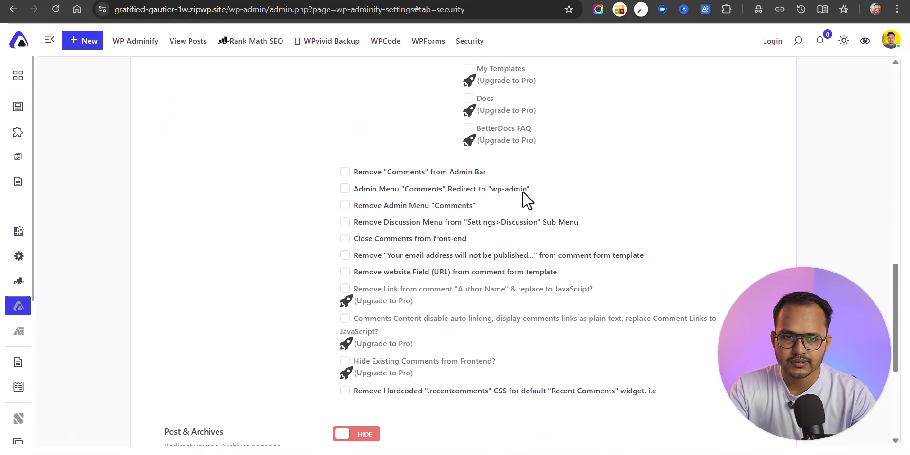
pyautogui.scroll(-3, 375, 233)
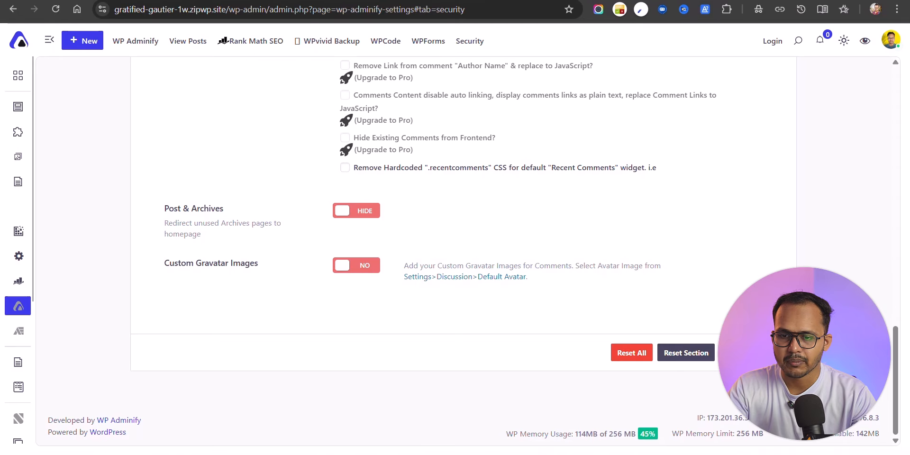
pyautogui.click(753, 353)
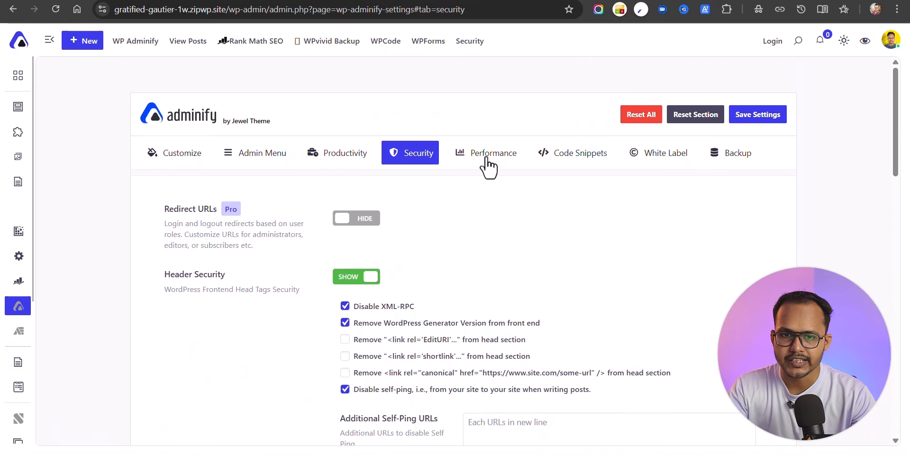
pyautogui.click(487, 161)
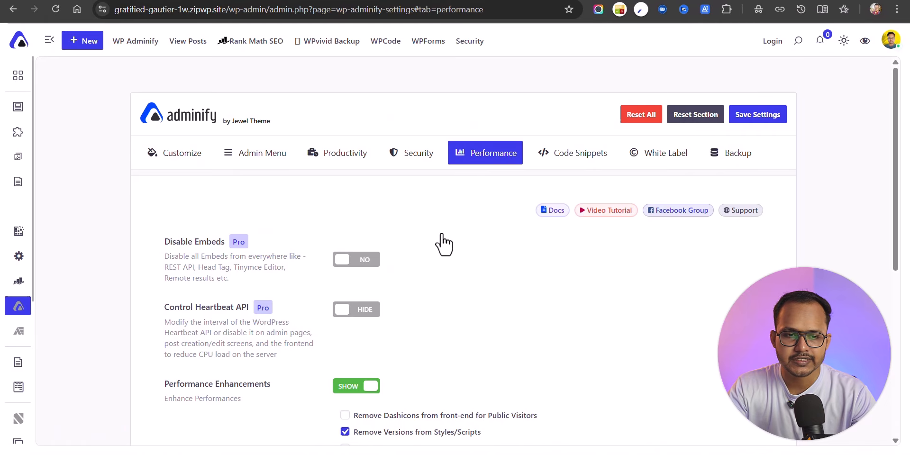
# Step: In Performance, turn on Remove Dashicons for front-end visitors, then move to Code Snippets
pyautogui.scroll(-3, 443, 245)
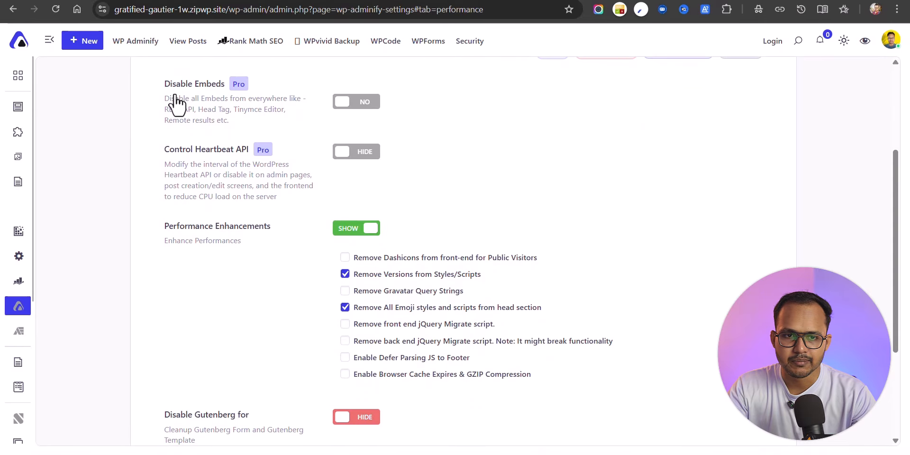
pyautogui.scroll(-3, 627, 136)
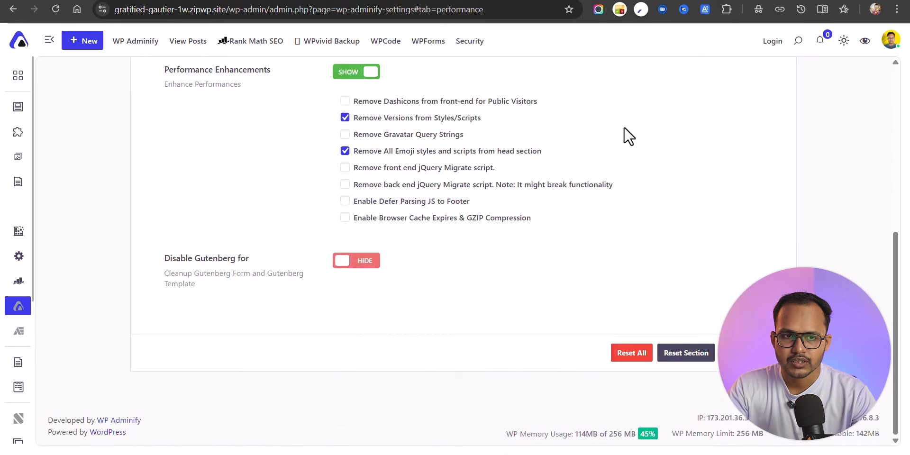
pyautogui.scroll(3, 597, 207)
pyautogui.scroll(-2, 504, 197)
pyautogui.click(345, 196)
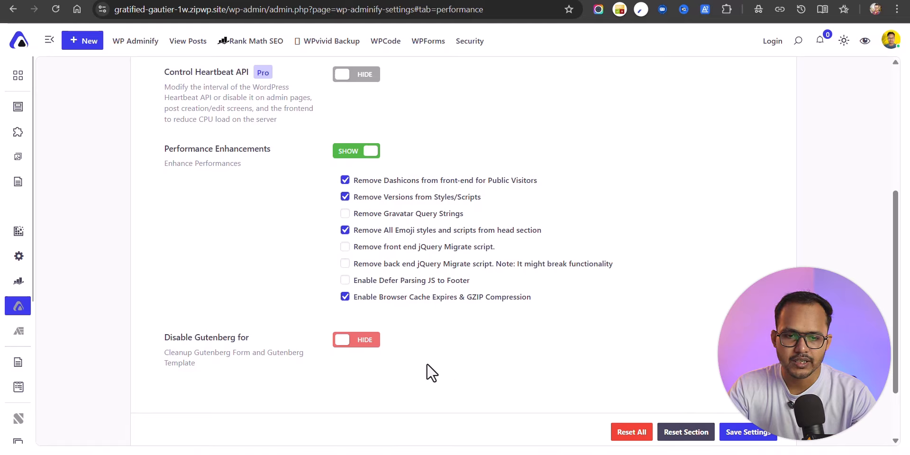
pyautogui.scroll(5, 610, 309)
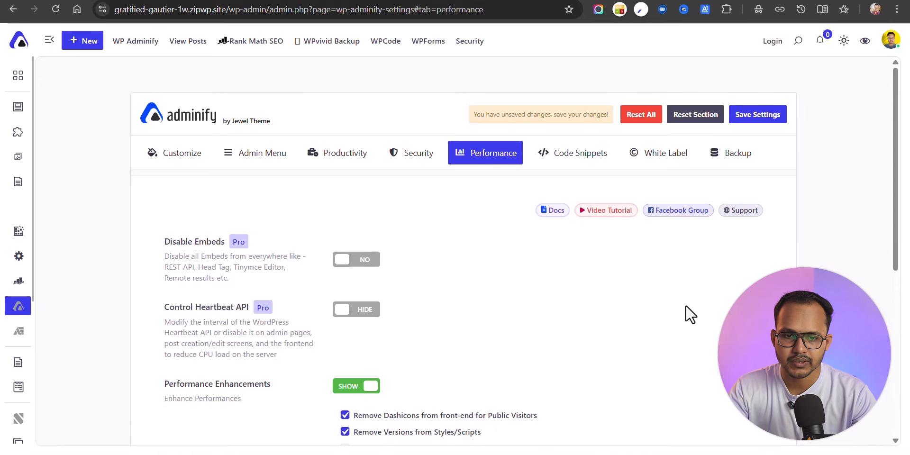
pyautogui.scroll(-6, 690, 314)
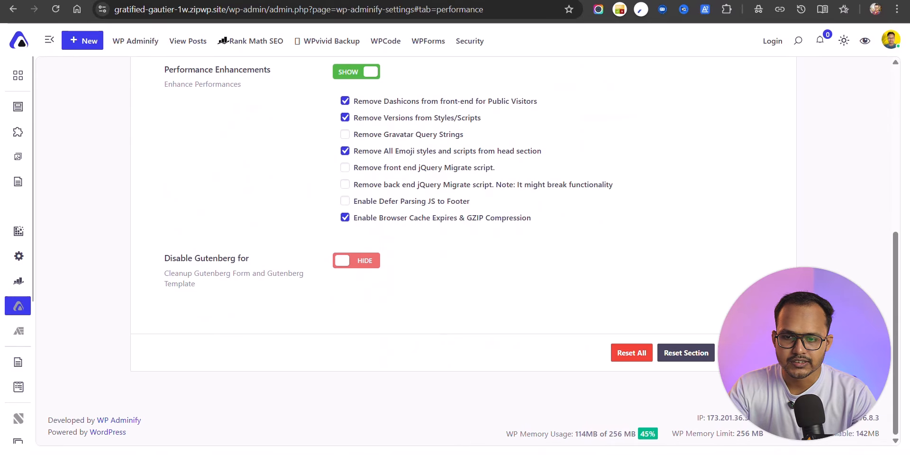
pyautogui.scroll(7, 682, 301)
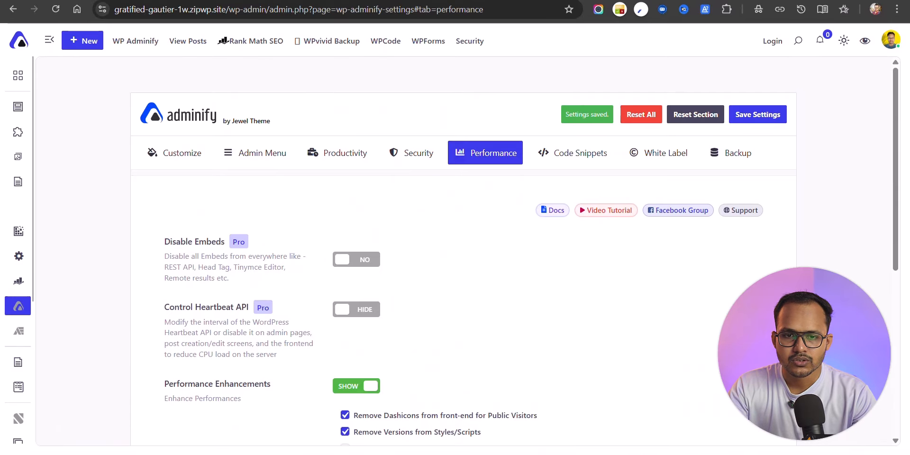
pyautogui.click(569, 160)
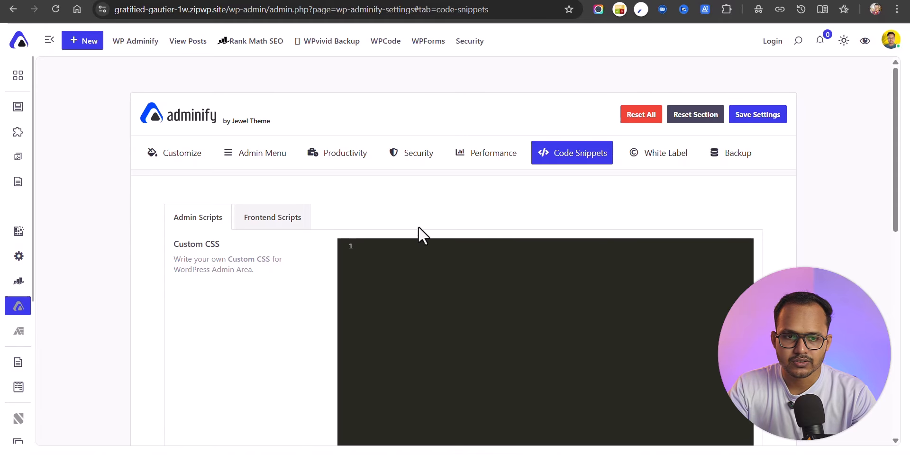
# Step: Under Frontend Scripts, install and activate the Custom Header & Footer plugin
pyautogui.scroll(-2, 443, 275)
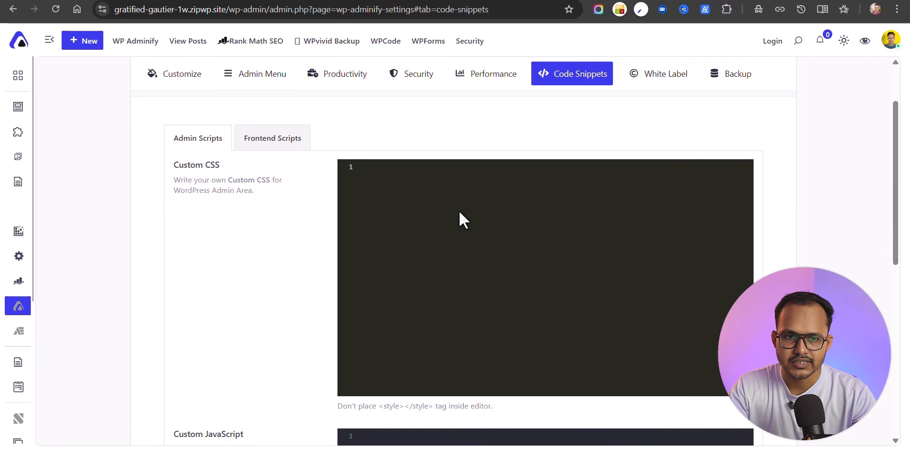
pyautogui.click(267, 147)
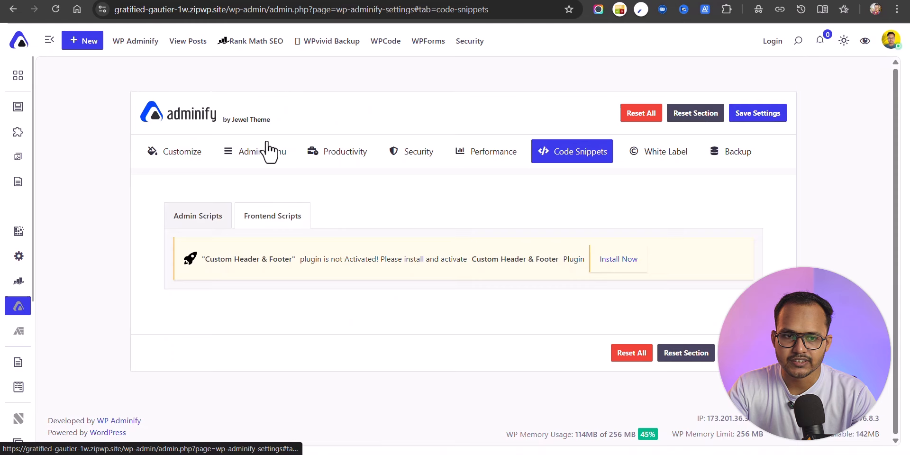
pyautogui.click(199, 230)
pyautogui.scroll(-5, 440, 275)
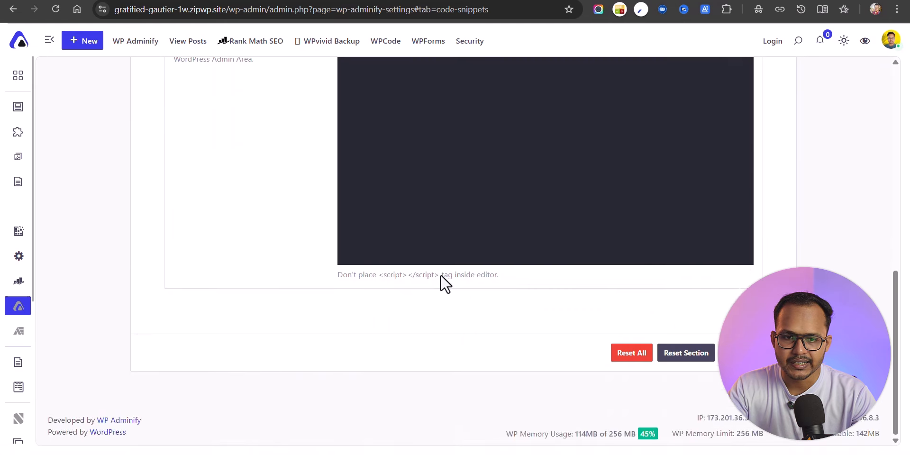
pyautogui.scroll(5, 440, 275)
pyautogui.click(266, 221)
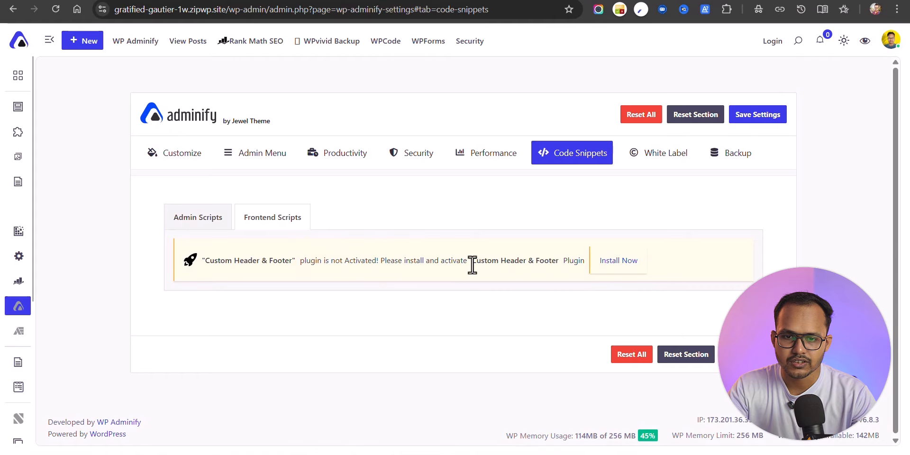
pyautogui.moveTo(472, 266); pyautogui.dragTo(550, 265)
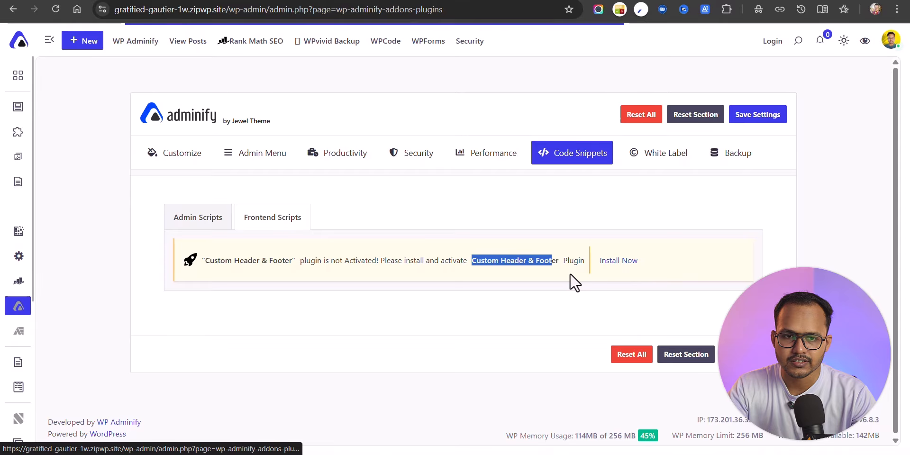
pyautogui.click(280, 221)
pyautogui.click(281, 221)
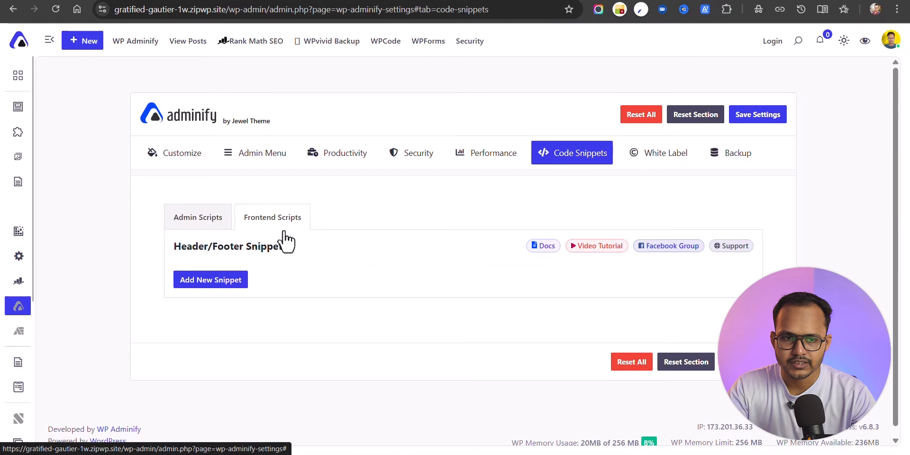
# Step: Add a new header/footer snippet with its location set to Footer
pyautogui.click(218, 281)
pyautogui.scroll(-5, 422, 293)
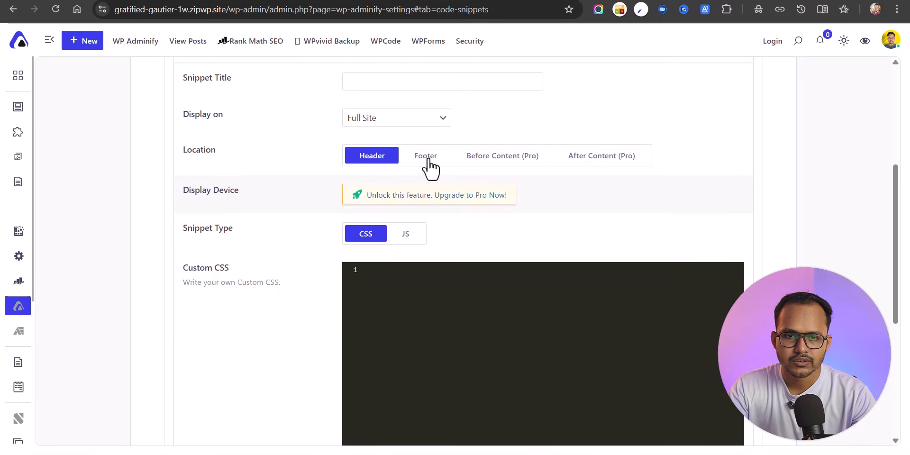
pyautogui.click(423, 160)
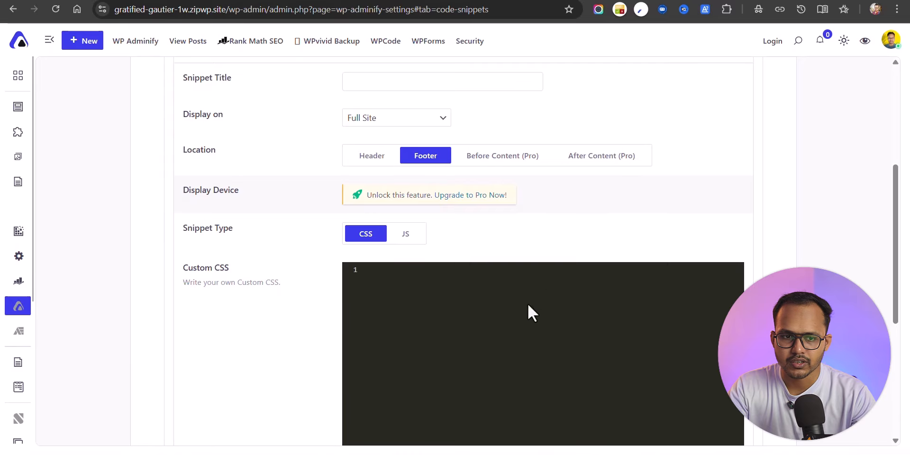
pyautogui.scroll(-5, 528, 304)
pyautogui.scroll(6, 425, 290)
pyautogui.scroll(3, 514, 220)
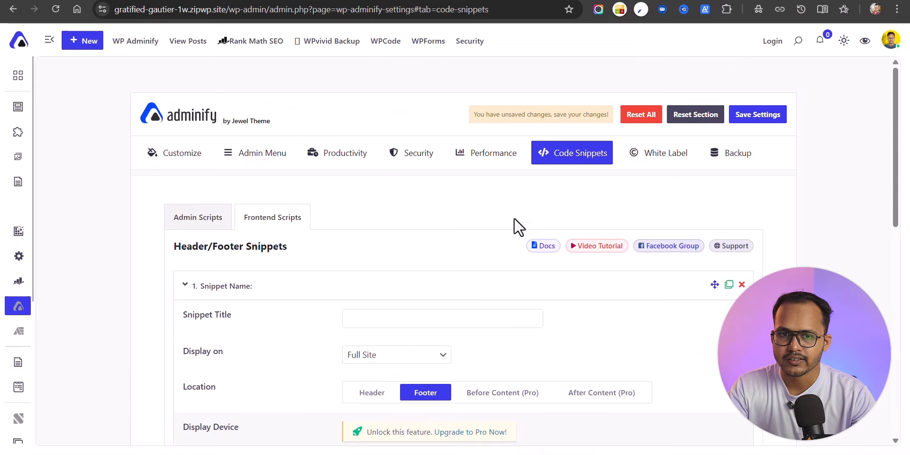
# Step: In White Label's Admin Footer Text, set the link href to # and its title to key2blogging
pyautogui.click(660, 162)
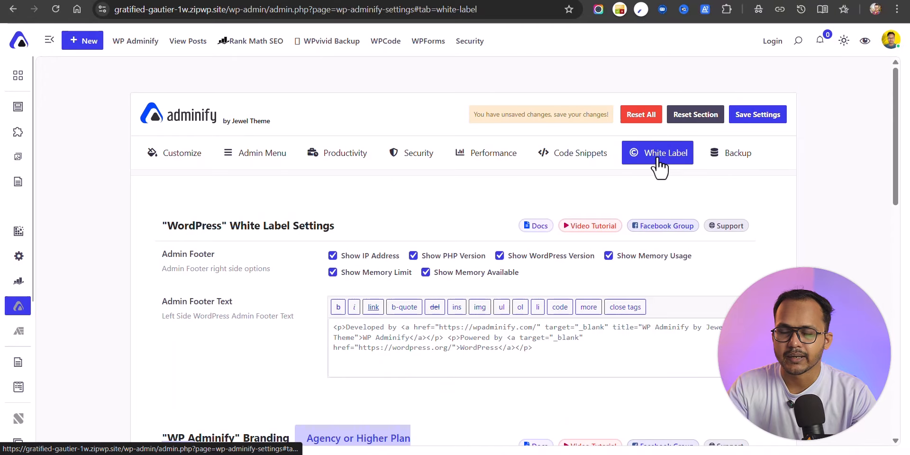
pyautogui.scroll(-8, 270, 270)
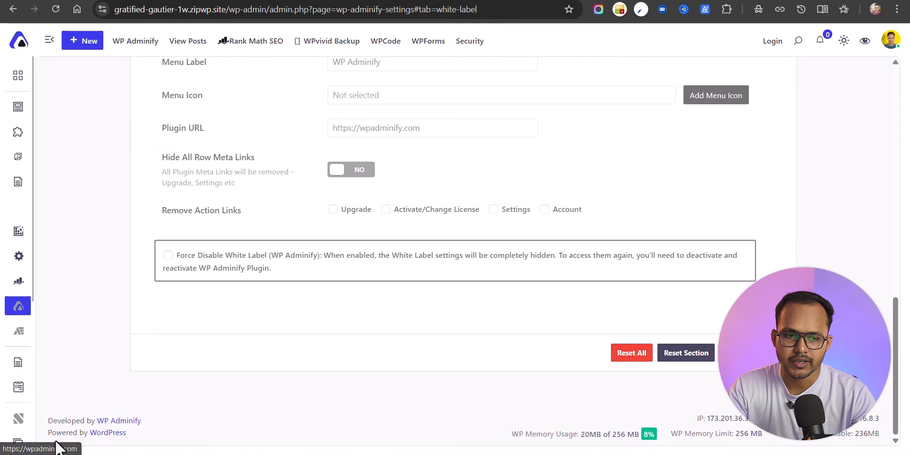
pyautogui.scroll(8, 471, 313)
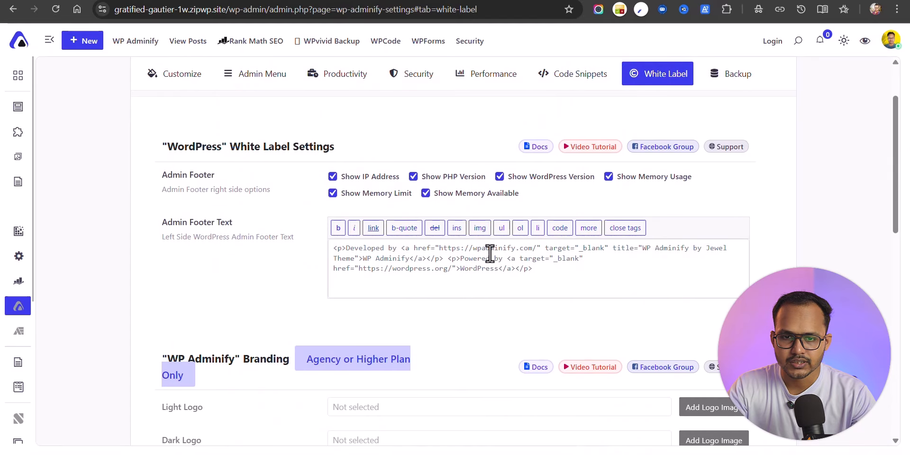
pyautogui.moveTo(439, 247); pyautogui.dragTo(534, 248)
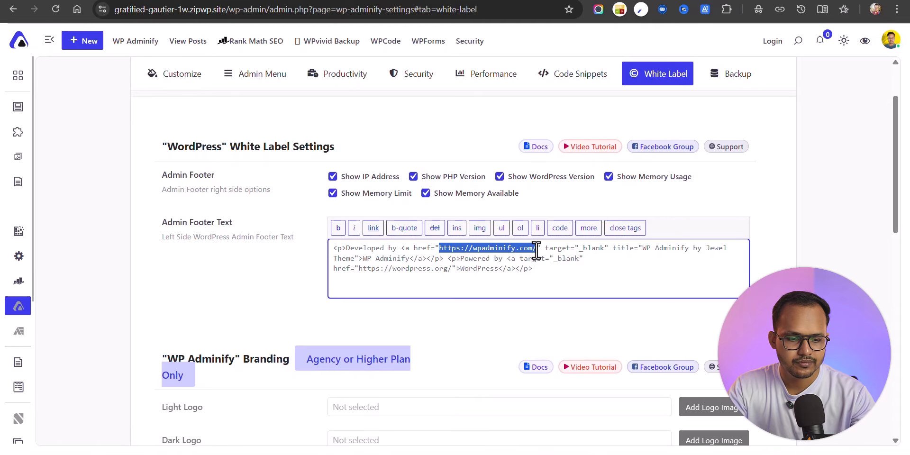
pyautogui.write('#')
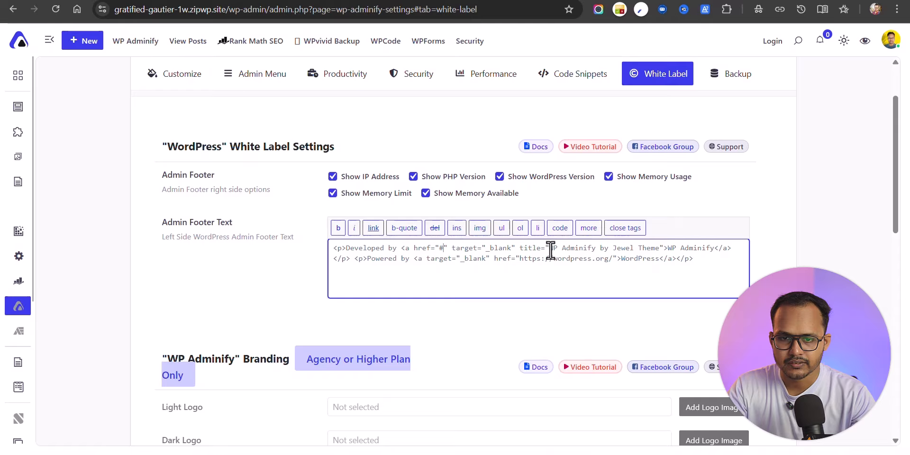
pyautogui.moveTo(550, 250); pyautogui.dragTo(661, 253)
pyautogui.write('key2blogging')
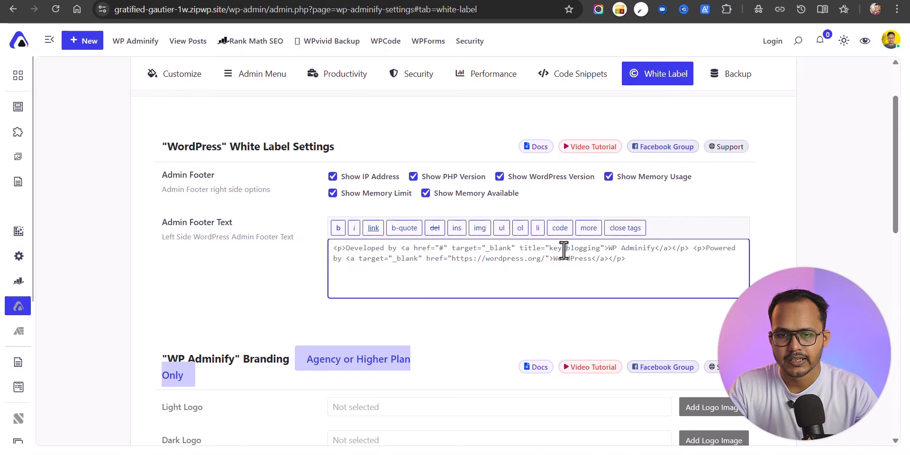
# Step: Change the link text to key2blogging, delete the Powered by WordPress line, and save
pyautogui.doubleClick(564, 250)
pyautogui.hotkey('ctrl', 'c')
pyautogui.click(621, 250)
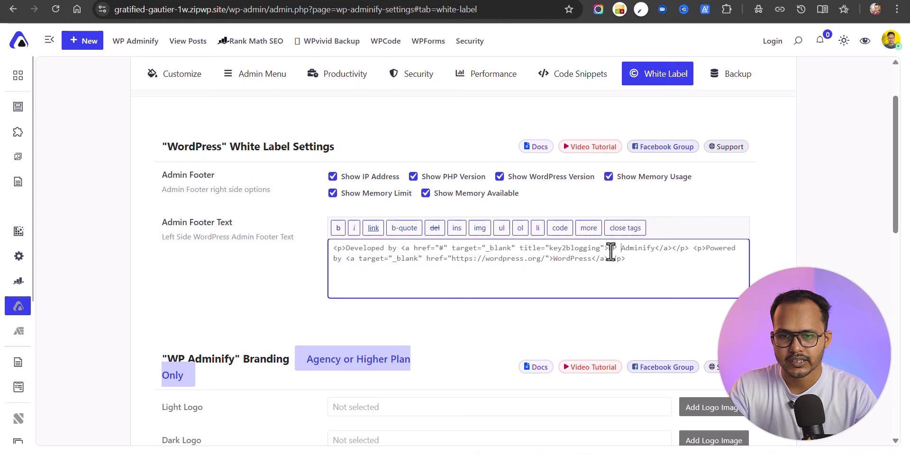
pyautogui.moveTo(608, 248); pyautogui.dragTo(731, 267)
pyautogui.hotkey('ctrl', 'v')
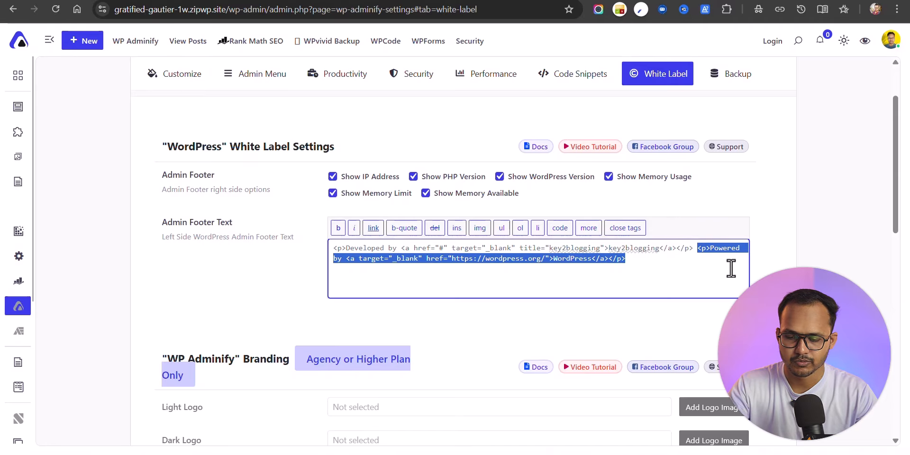
pyautogui.press('BackSpace')
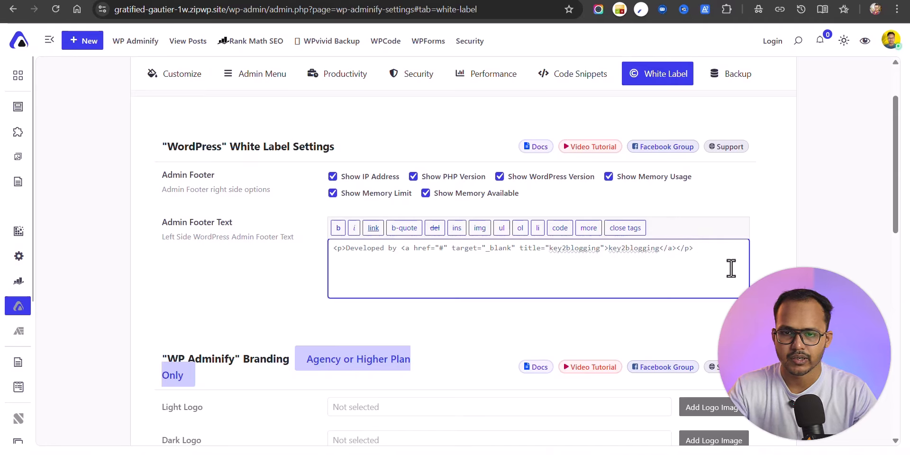
pyautogui.click(792, 211)
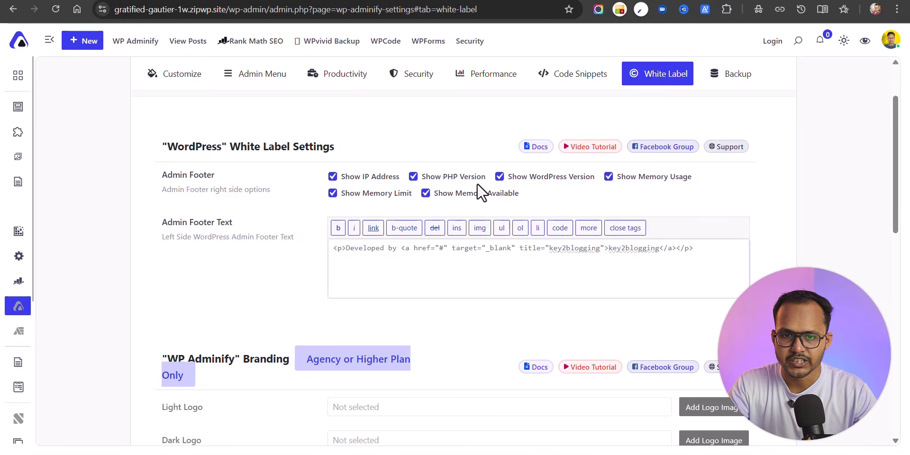
pyautogui.scroll(-10, 753, 237)
pyautogui.scroll(-1, 753, 237)
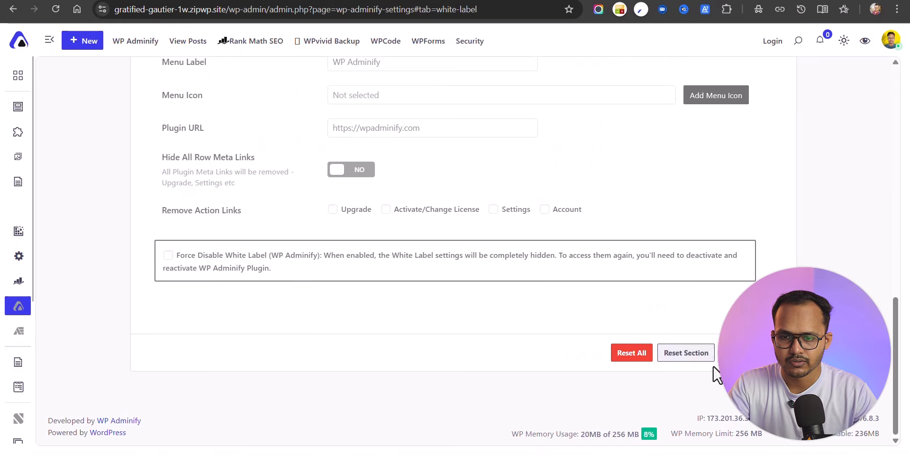
pyautogui.click(744, 354)
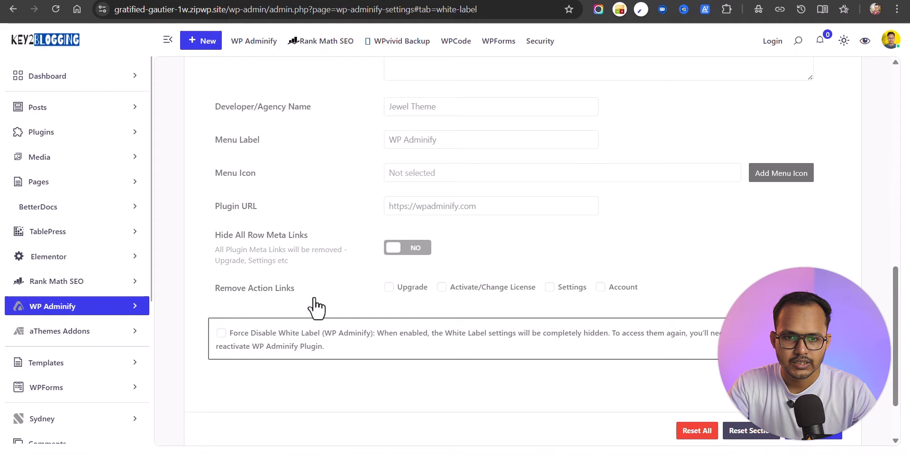
pyautogui.scroll(-2, 258, 369)
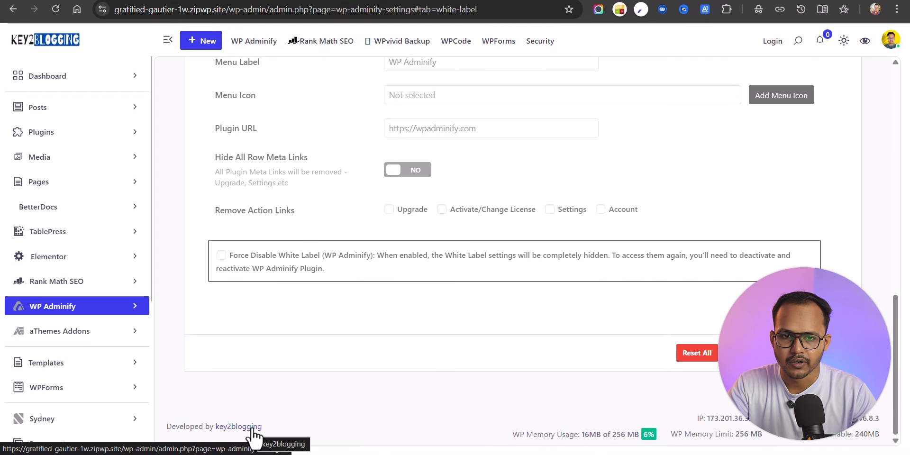
pyautogui.scroll(13, 440, 213)
# Step: Review the Backup tab's Import and Export & Download options
pyautogui.click(782, 152)
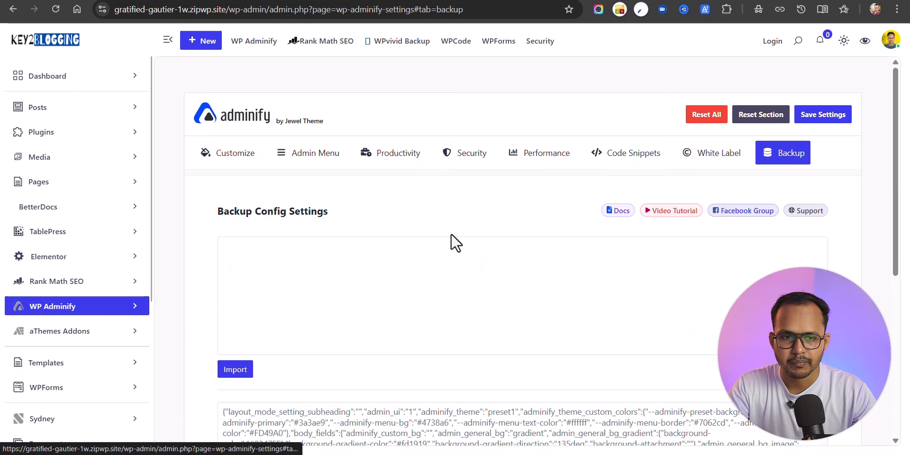
pyautogui.scroll(-3, 293, 264)
pyautogui.scroll(5, 463, 183)
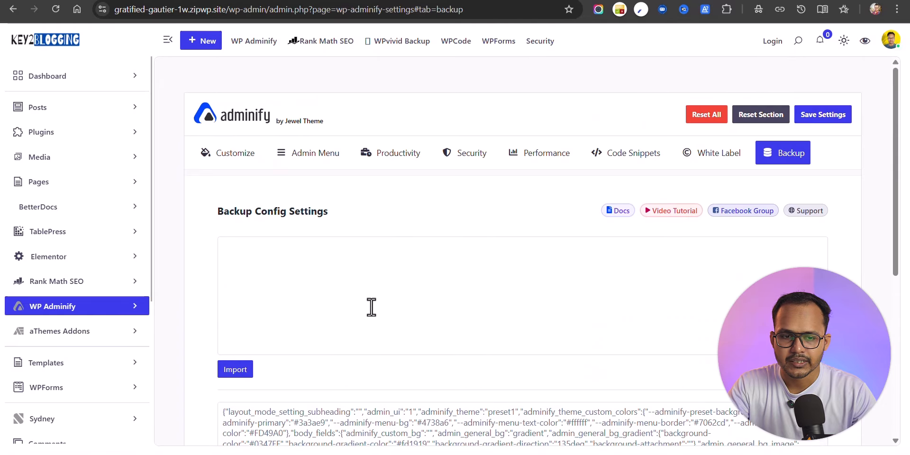
pyautogui.scroll(-6, 303, 311)
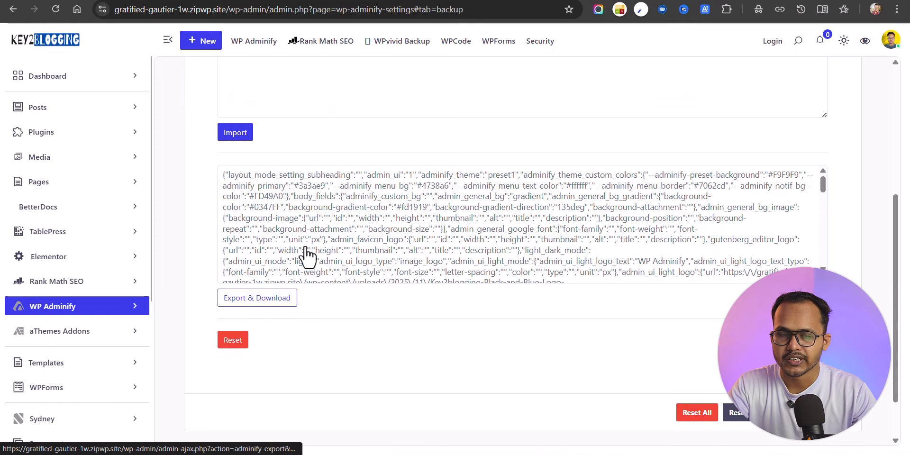
pyautogui.scroll(3, 451, 229)
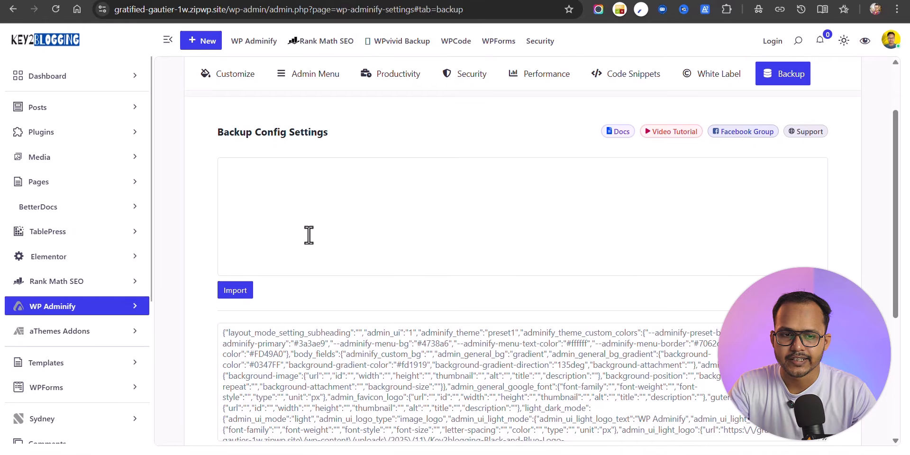
pyautogui.click(331, 179)
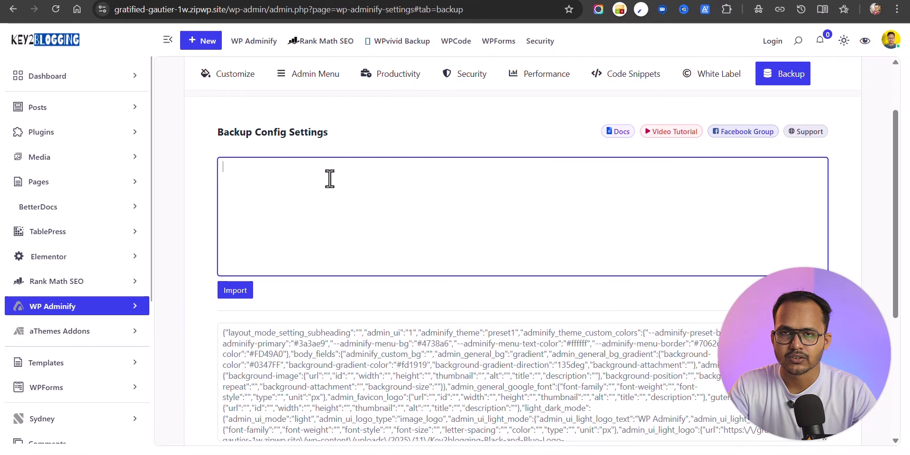
pyautogui.scroll(1, 330, 179)
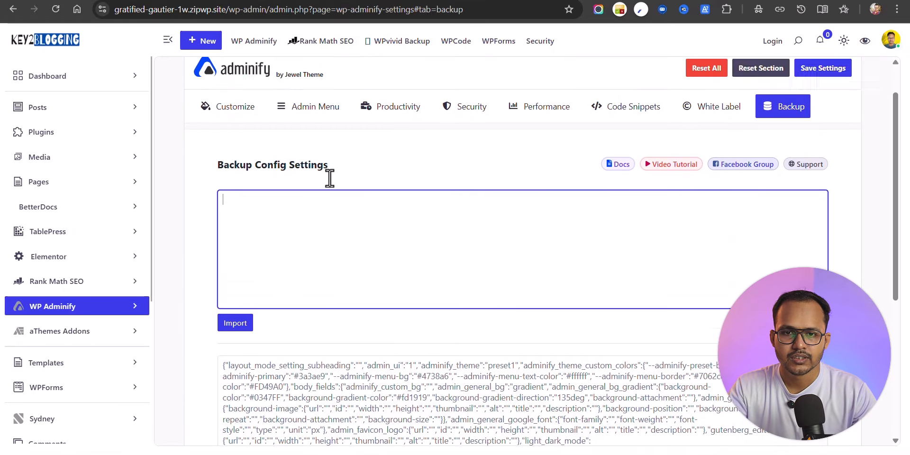
pyautogui.scroll(1, 330, 178)
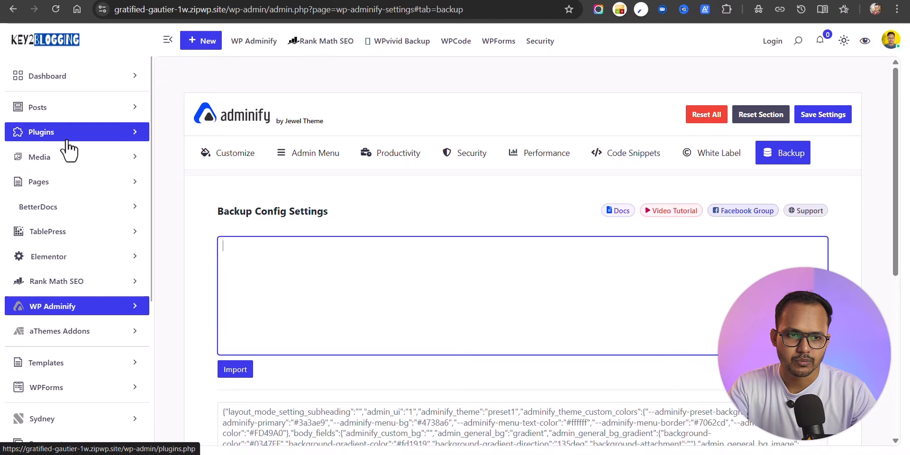
# Step: Go to Plugins > Add Plugin
pyautogui.click(90, 137)
pyautogui.click(54, 118)
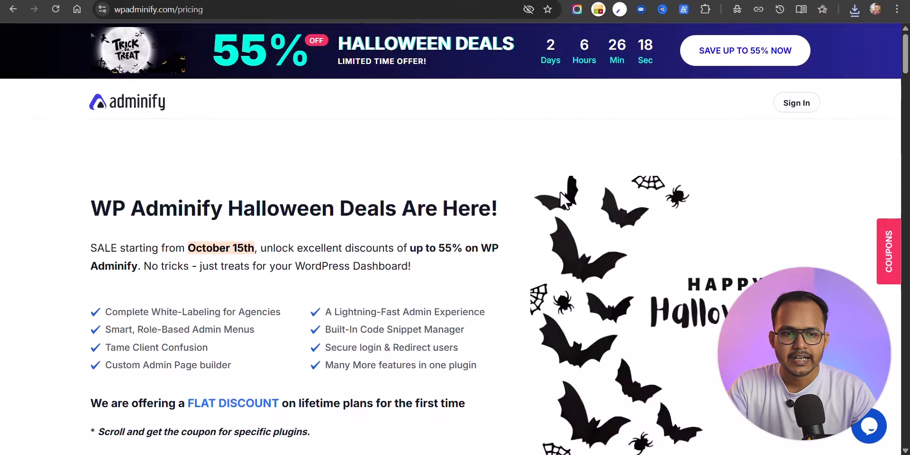
pyautogui.scroll(-10, 494, 211)
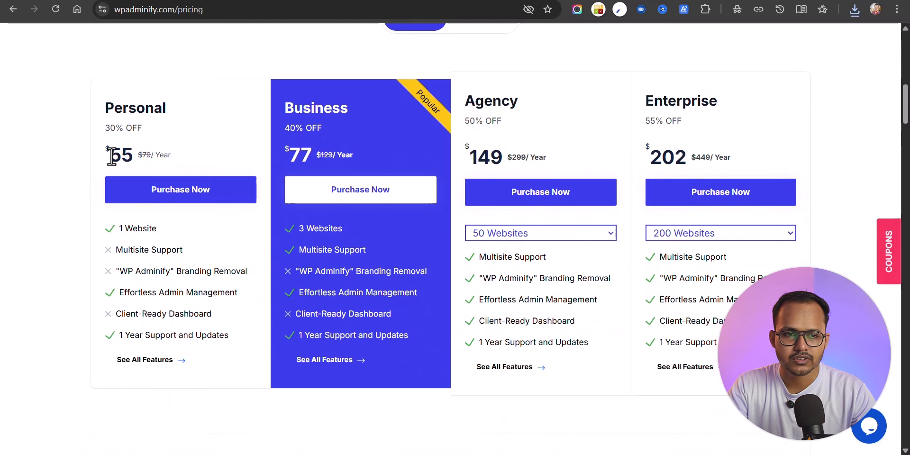
# Step: Compare the pricing plans, noting Personal's $55 price, and browse the Personal plan's full features list
pyautogui.moveTo(111, 157); pyautogui.dragTo(130, 156)
pyautogui.click(160, 154)
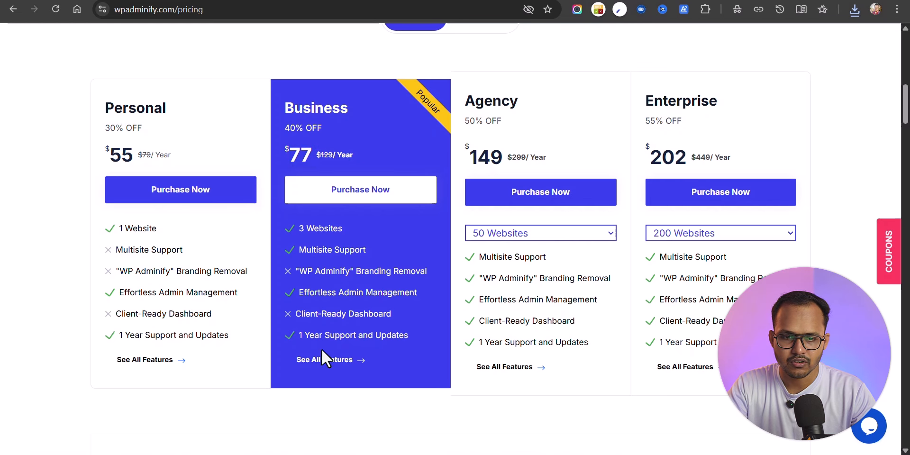
pyautogui.click(148, 364)
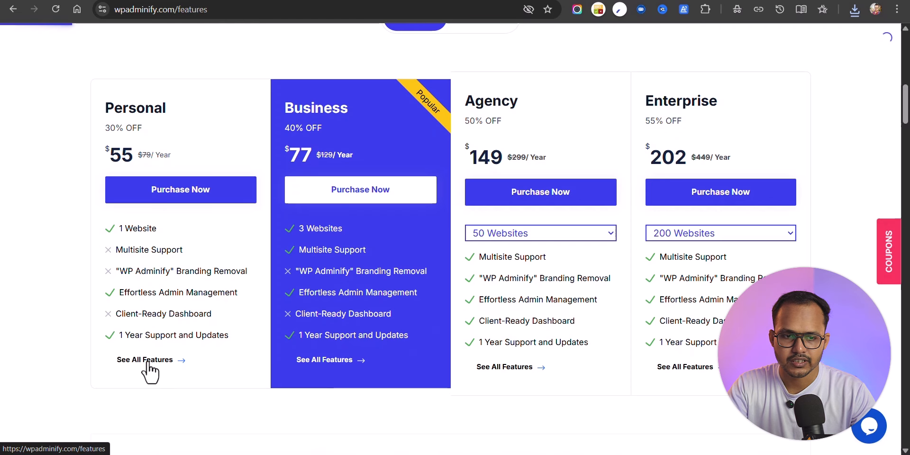
pyautogui.scroll(-15, 293, 297)
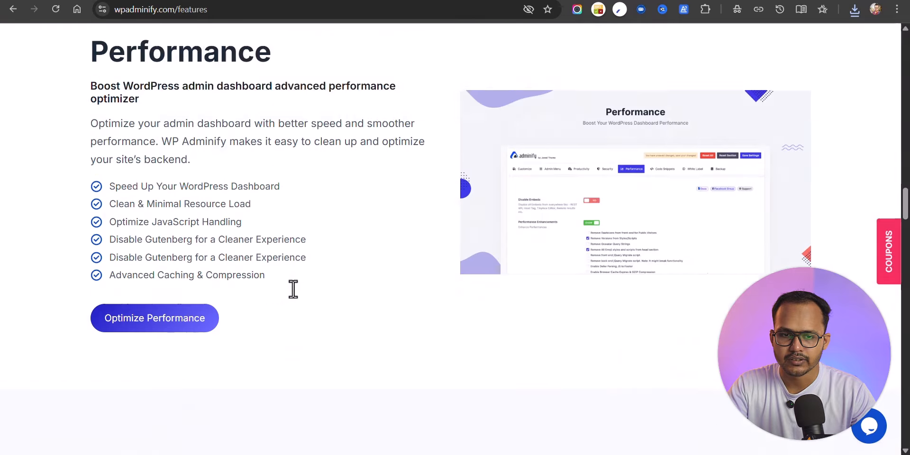
pyautogui.scroll(-20, 293, 289)
pyautogui.scroll(20, 295, 288)
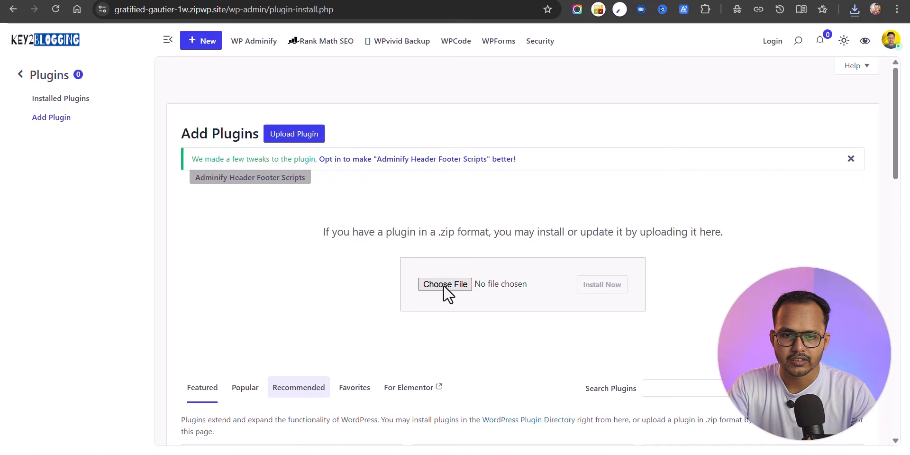
# Step: Upload and install adminify-pro.4.0.5.5.zip as a new plugin
pyautogui.click(444, 287)
pyautogui.doubleClick(151, 102)
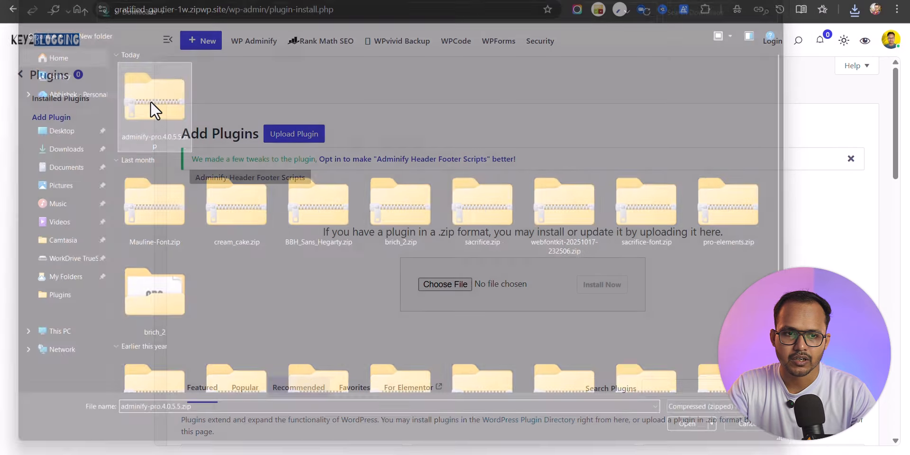
pyautogui.click(602, 286)
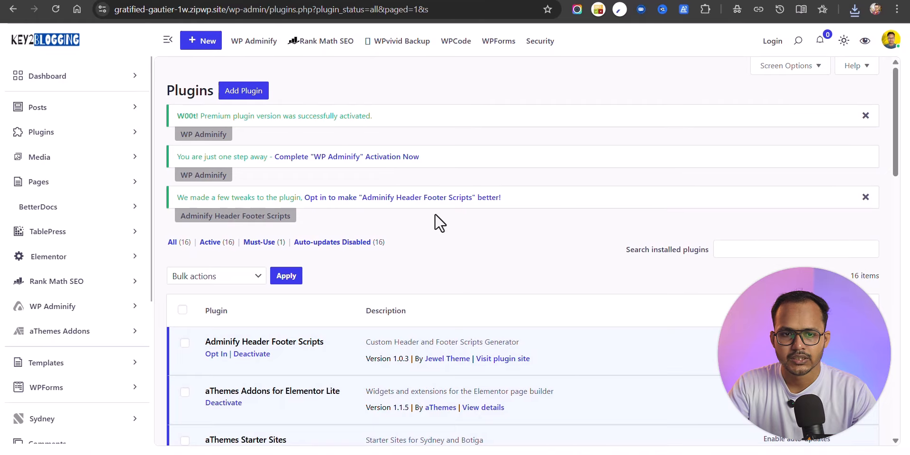
# Step: Complete activation by copying the license key from the account portal and activating it
pyautogui.click(335, 161)
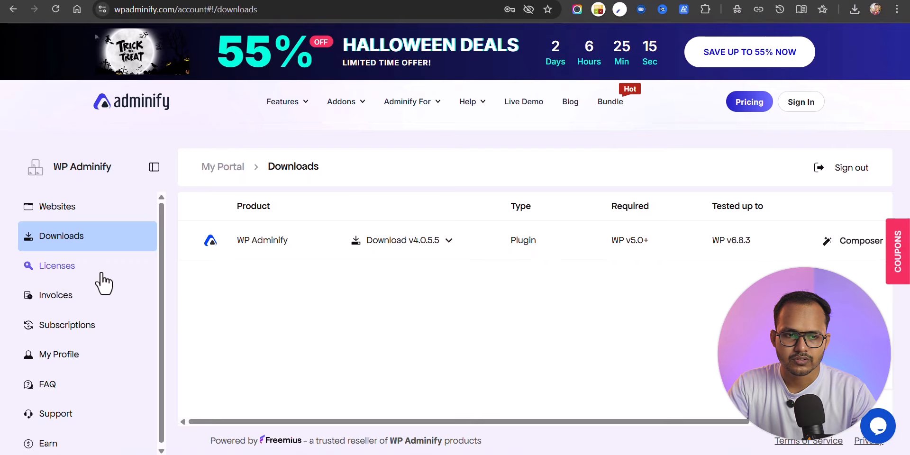
pyautogui.click(111, 273)
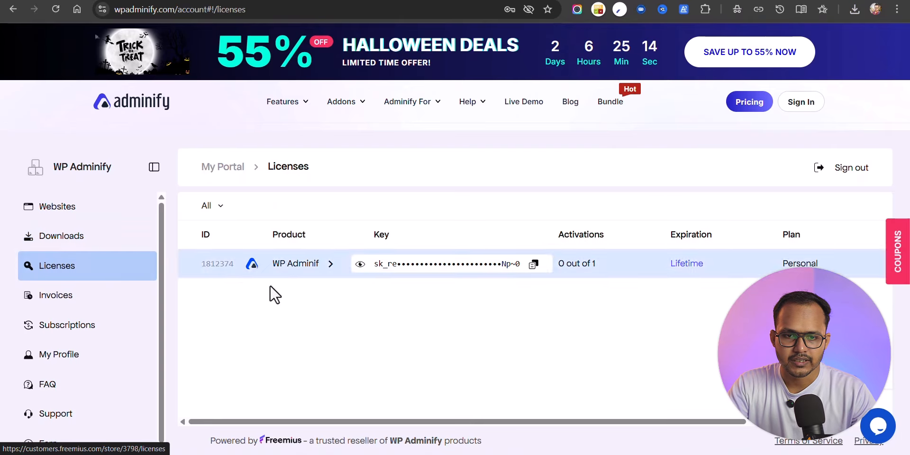
pyautogui.click(533, 264)
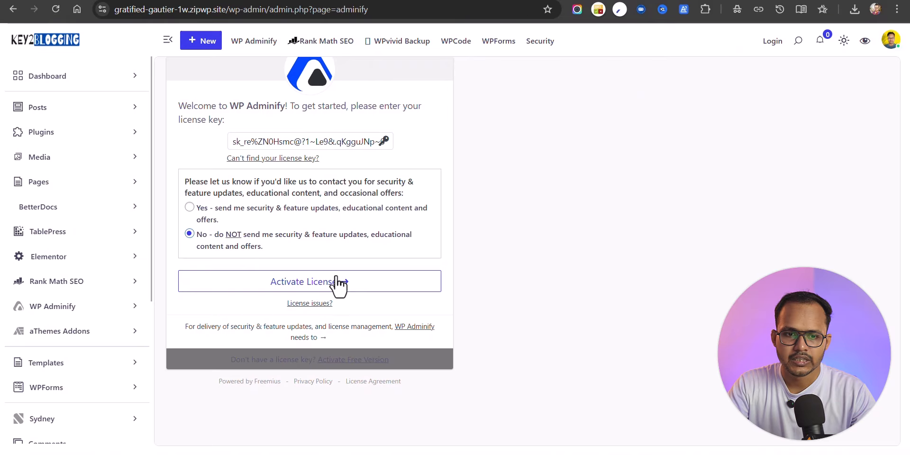
pyautogui.click(324, 285)
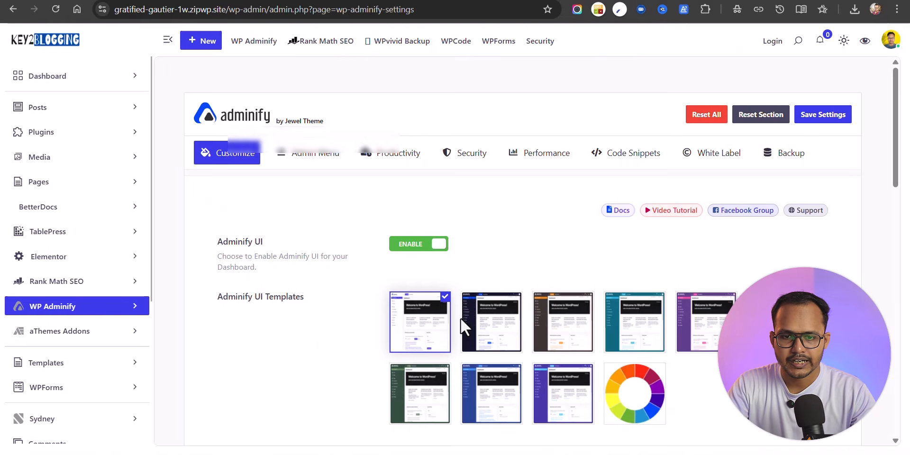
# Step: After previewing teal and purple, apply the dark orange UI template
pyautogui.click(572, 328)
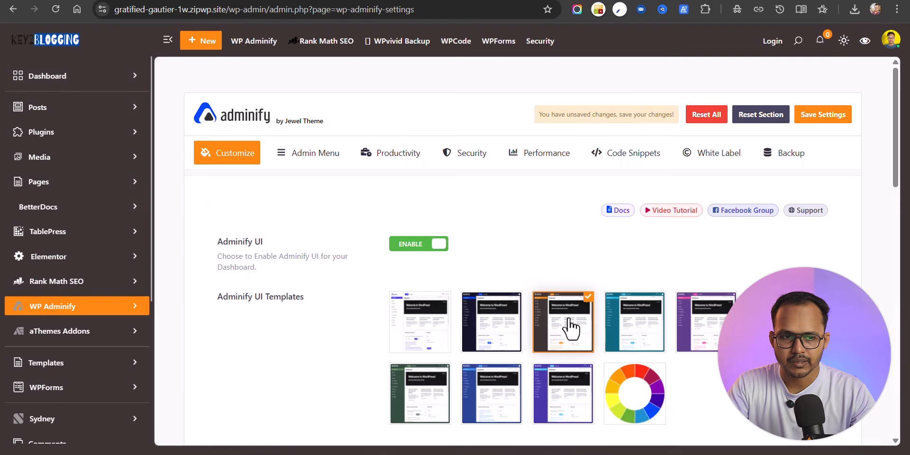
pyautogui.click(650, 329)
pyautogui.click(714, 328)
pyautogui.click(561, 304)
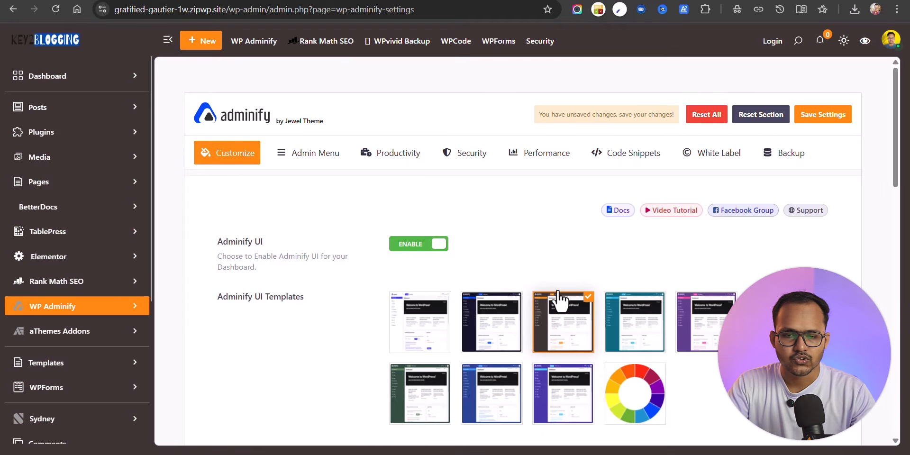
# Step: Turn on Custom Background with Image as the background type
pyautogui.scroll(-7, 583, 281)
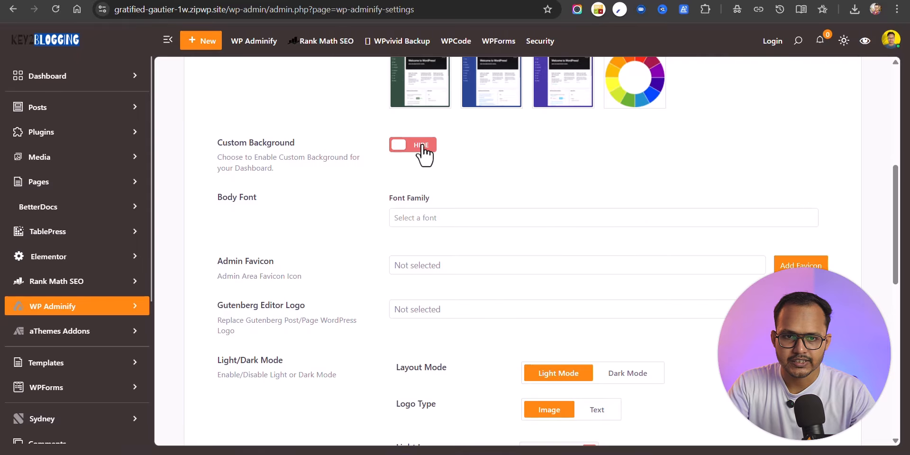
pyautogui.click(423, 146)
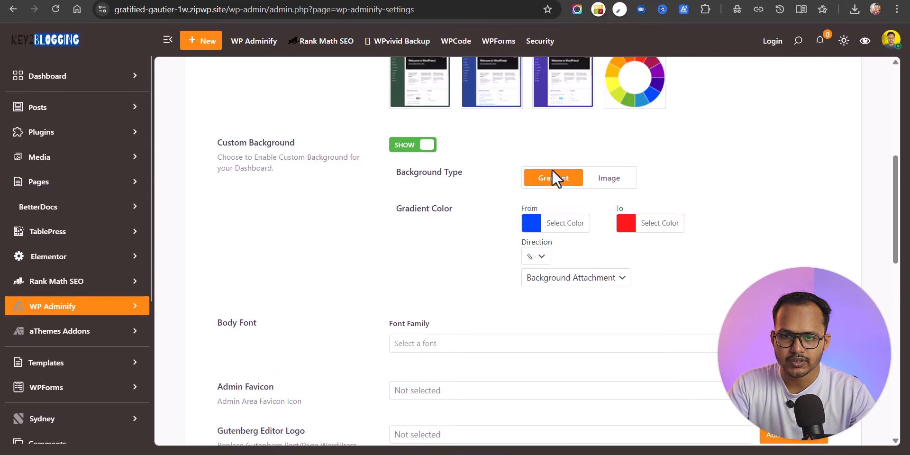
pyautogui.click(616, 182)
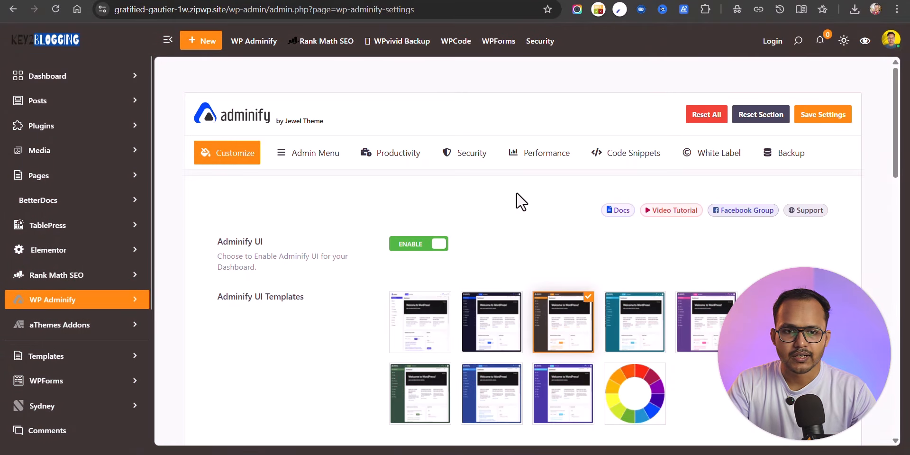
pyautogui.click(315, 161)
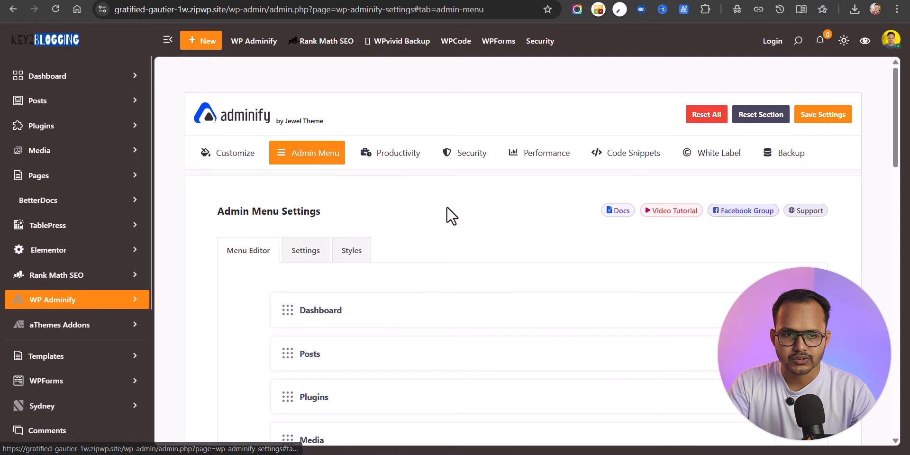
# Step: In the Menu Editor, add a new custom menu item and rename it Contact
pyautogui.scroll(-20, 447, 213)
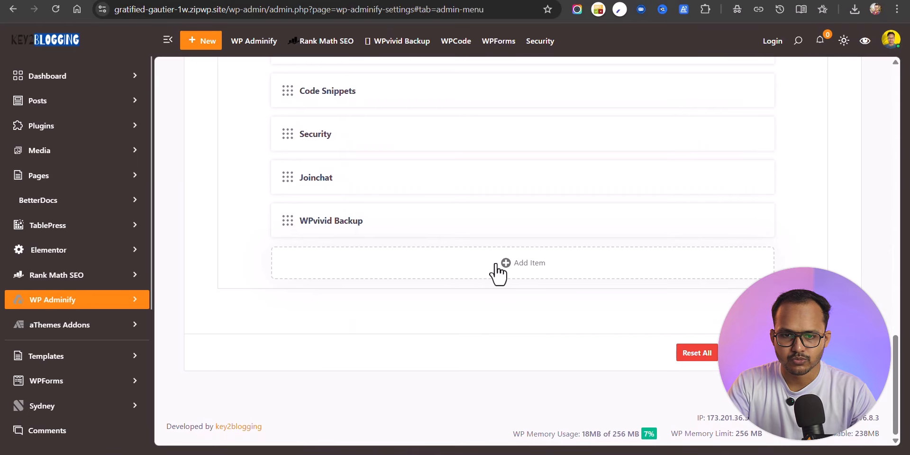
pyautogui.click(521, 264)
pyautogui.scroll(-1, 541, 267)
pyautogui.scroll(-1, 541, 268)
pyautogui.click(379, 305)
pyautogui.click(359, 266)
pyautogui.hotkey('ctrl', 'a')
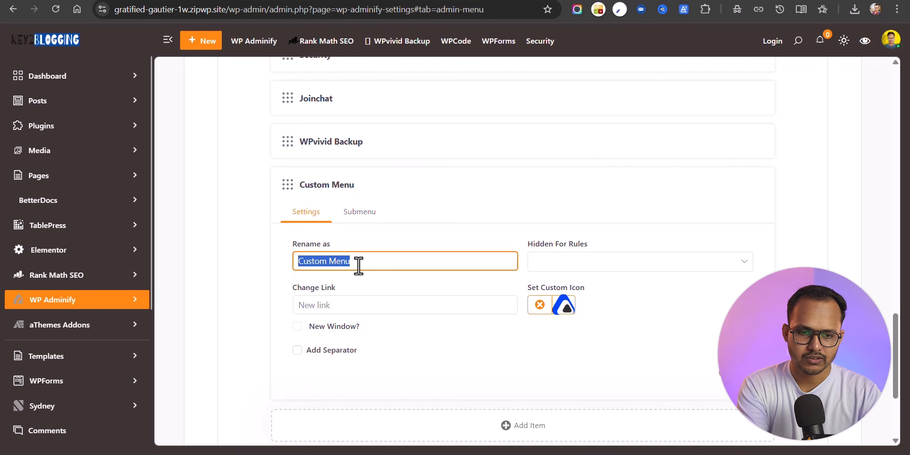
pyautogui.write('Contact')
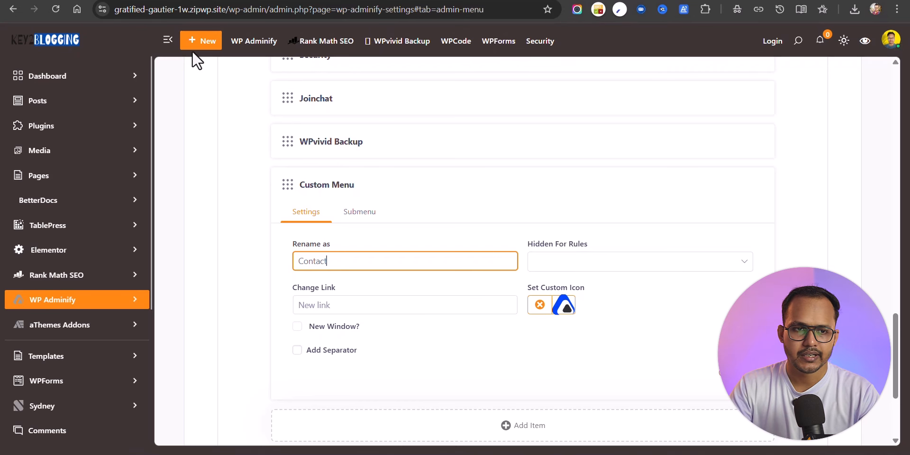
# Step: Paste the contact page URL as its link, give it a chat icon, and test the link
pyautogui.click(374, 309)
pyautogui.hotkey('ctrl', 'v')
pyautogui.click(522, 339)
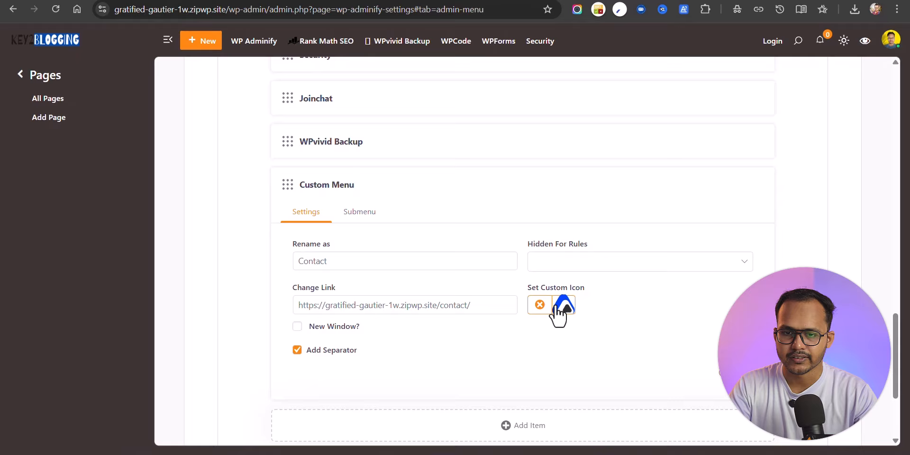
pyautogui.click(559, 316)
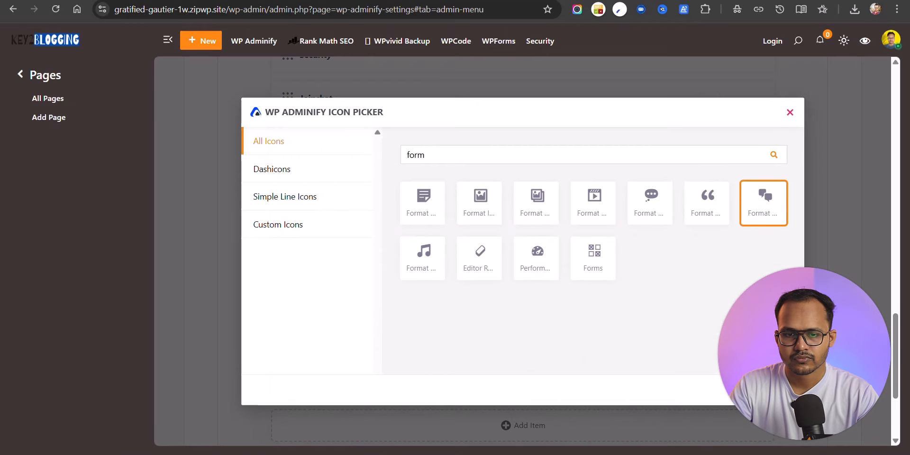
pyautogui.click(819, 191)
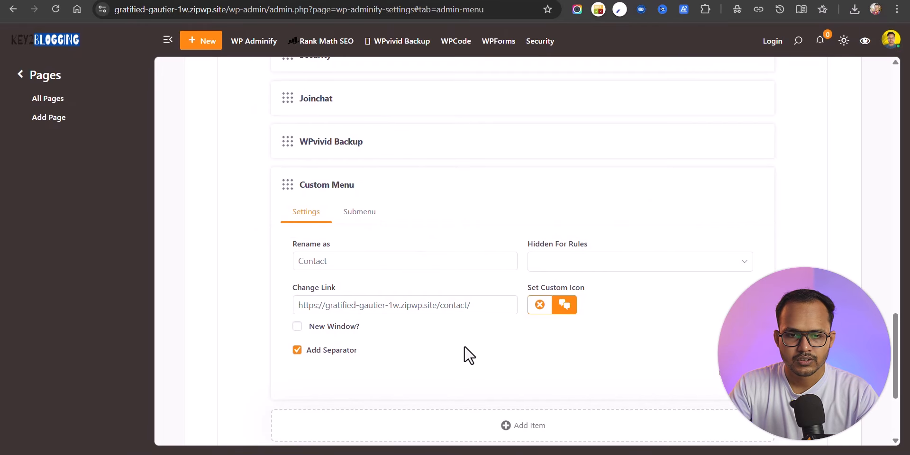
pyautogui.scroll(-3, 389, 351)
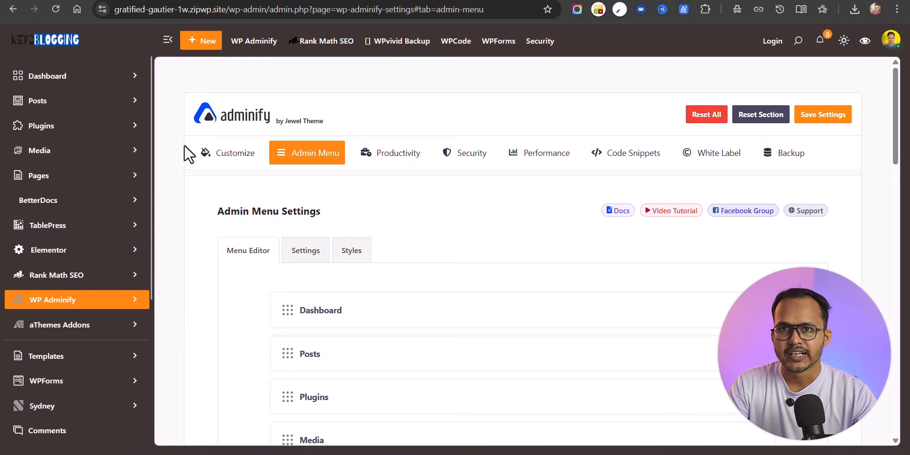
pyautogui.scroll(-5, 28, 356)
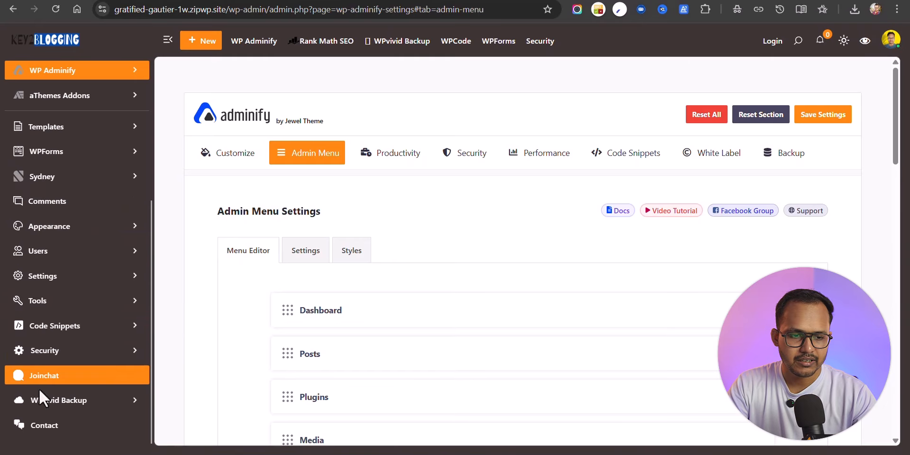
pyautogui.click(56, 429)
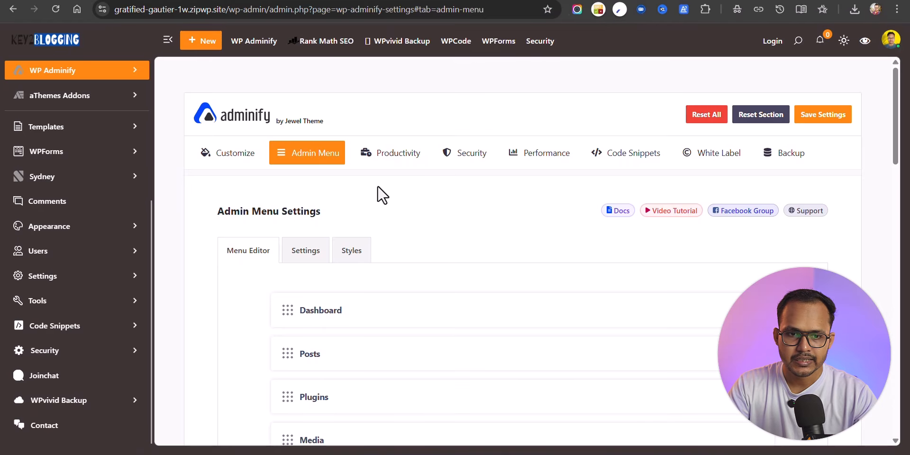
# Step: Set the admin Menu Type to Horizontal Menu and check its dropdown submenus
pyautogui.click(313, 252)
pyautogui.scroll(-3, 539, 209)
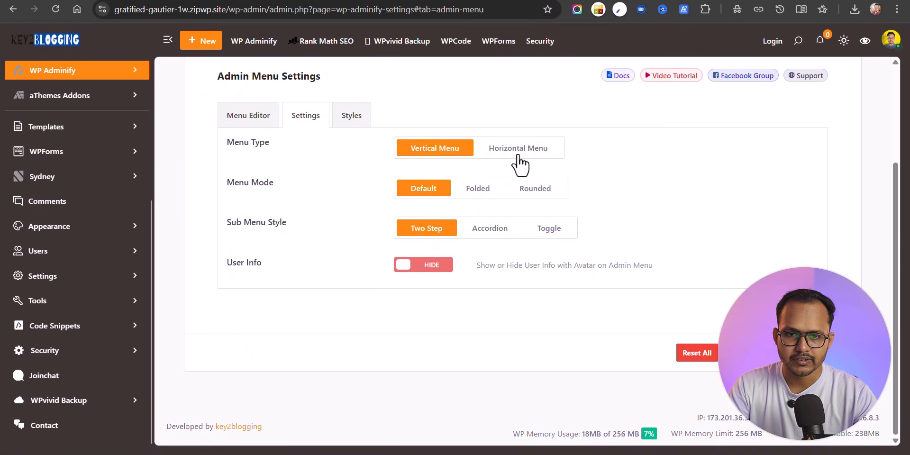
pyautogui.click(519, 156)
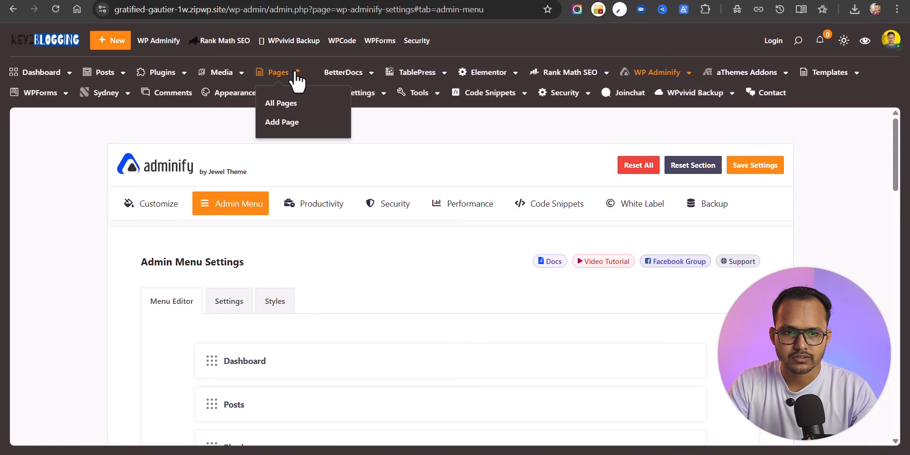
pyautogui.moveTo(382, 70)
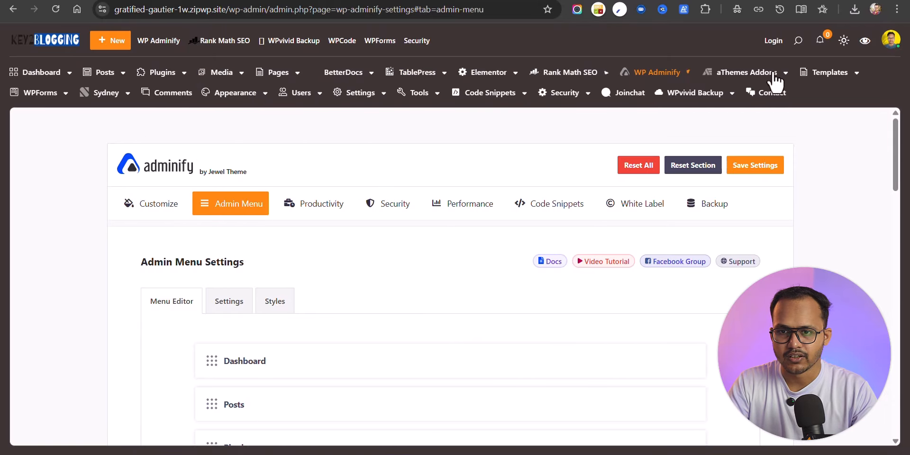
pyautogui.moveTo(743, 90)
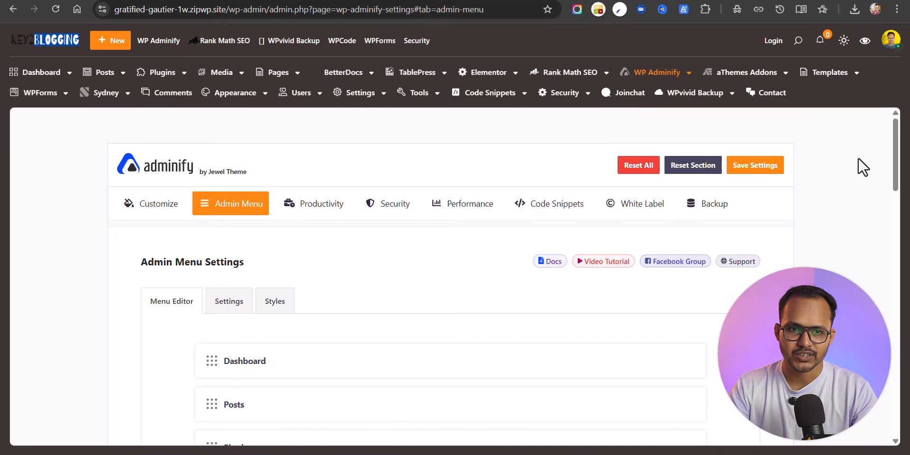
pyautogui.moveTo(377, 95)
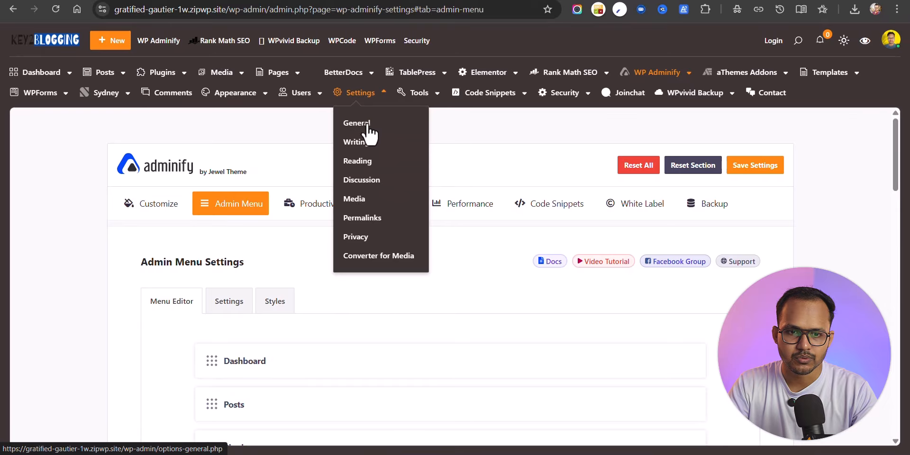
pyautogui.moveTo(430, 100)
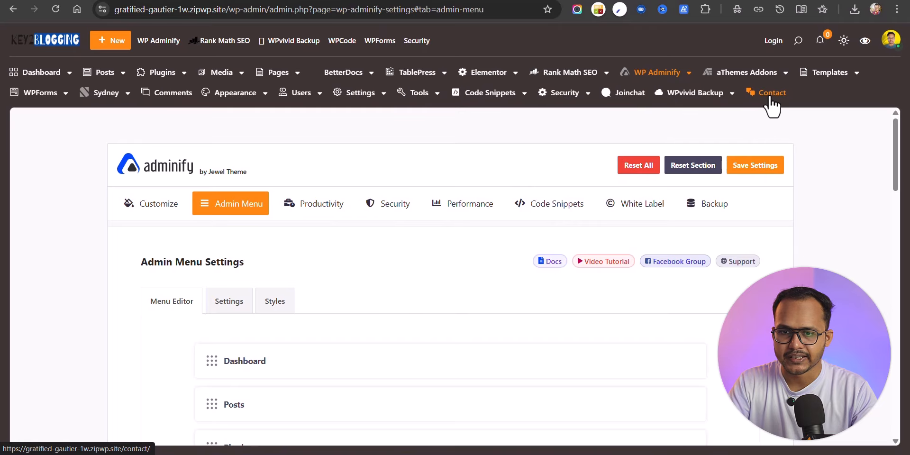
# Step: In Productivity settings, hide admin notices, including for non-admin users
pyautogui.click(309, 210)
pyautogui.scroll(-3, 431, 234)
pyautogui.scroll(2, 414, 232)
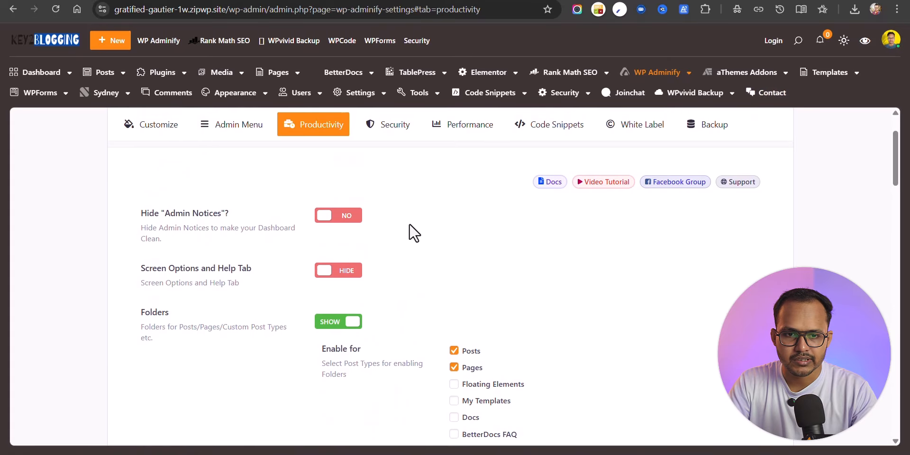
pyautogui.click(342, 221)
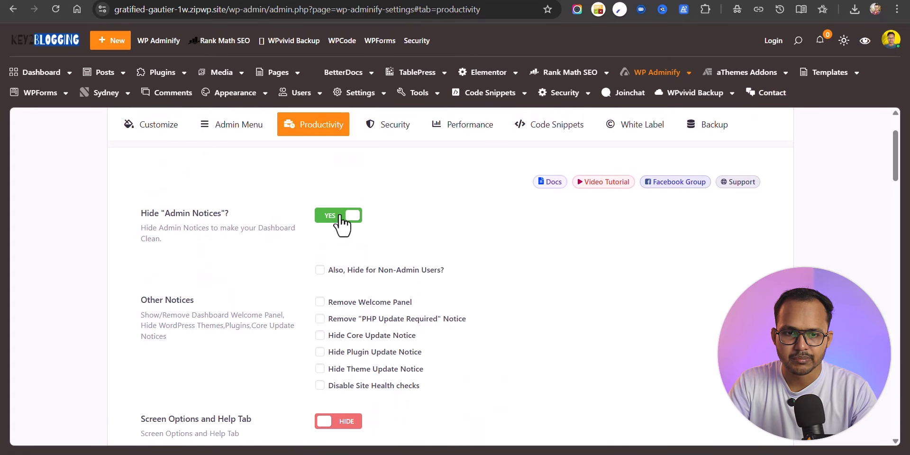
pyautogui.click(321, 271)
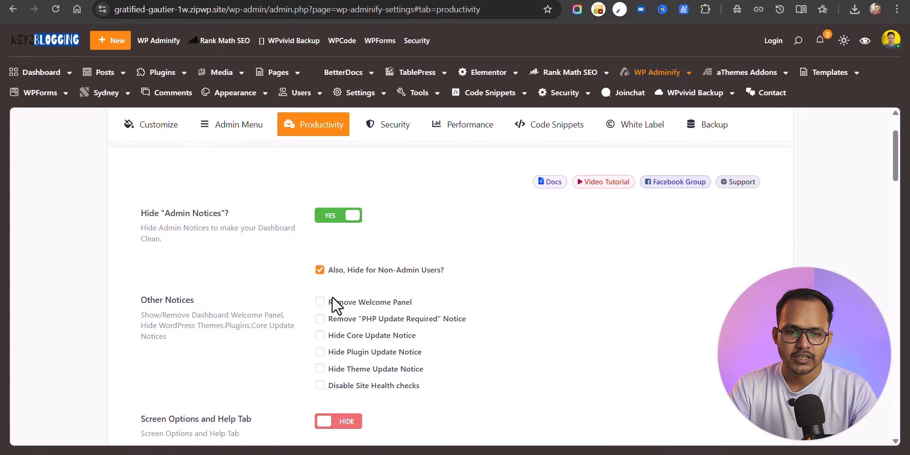
# Step: Remove the dashboard Welcome Panel and disable Site Health checks
pyautogui.click(319, 303)
pyautogui.scroll(-2, 446, 285)
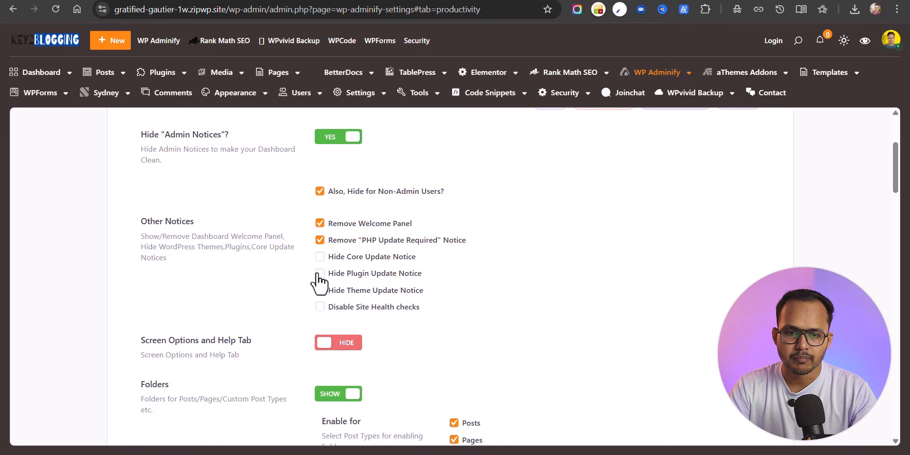
pyautogui.click(320, 307)
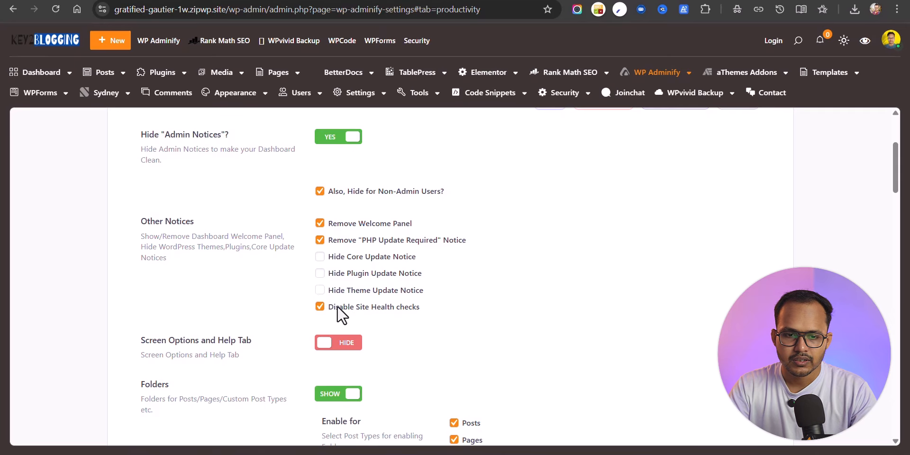
pyautogui.scroll(-3, 604, 256)
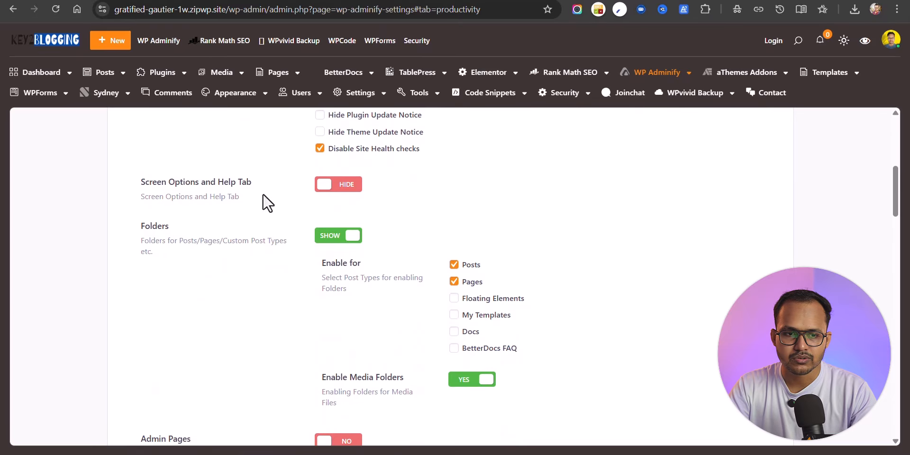
# Step: Turn on Screen Options and Help Tab control, then check the Pages list Help panel
pyautogui.click(336, 186)
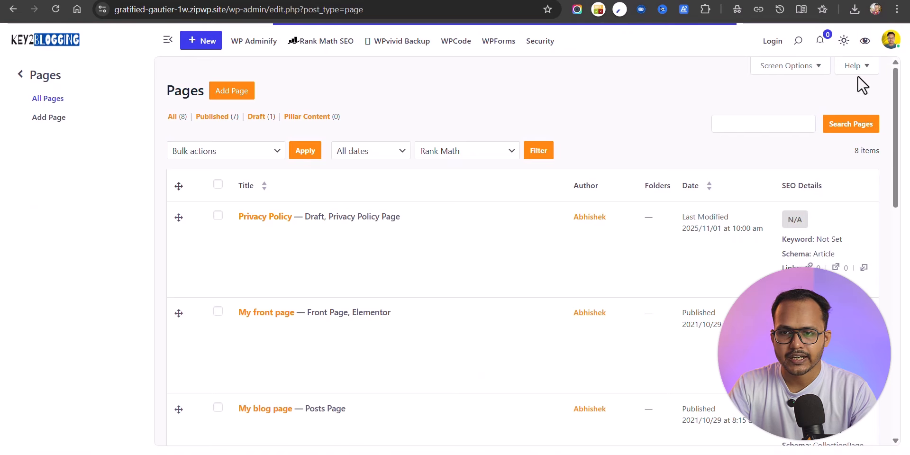
pyautogui.click(857, 69)
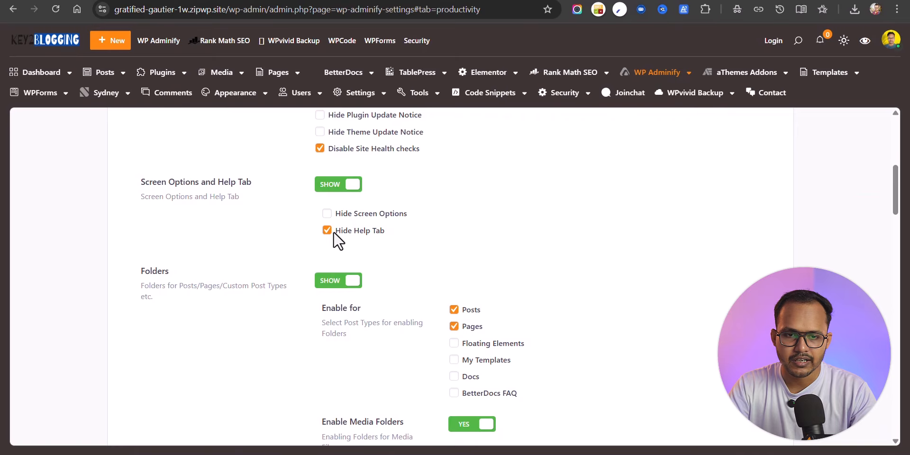
pyautogui.scroll(-15, 640, 281)
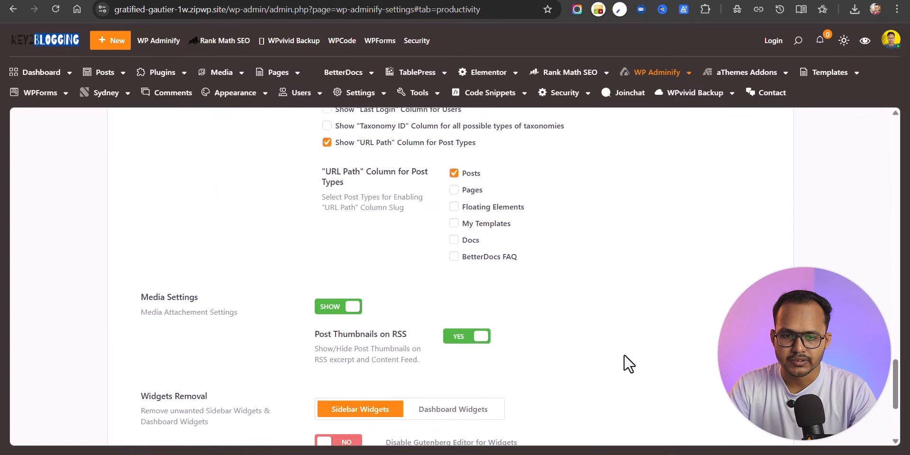
pyautogui.scroll(-4, 629, 364)
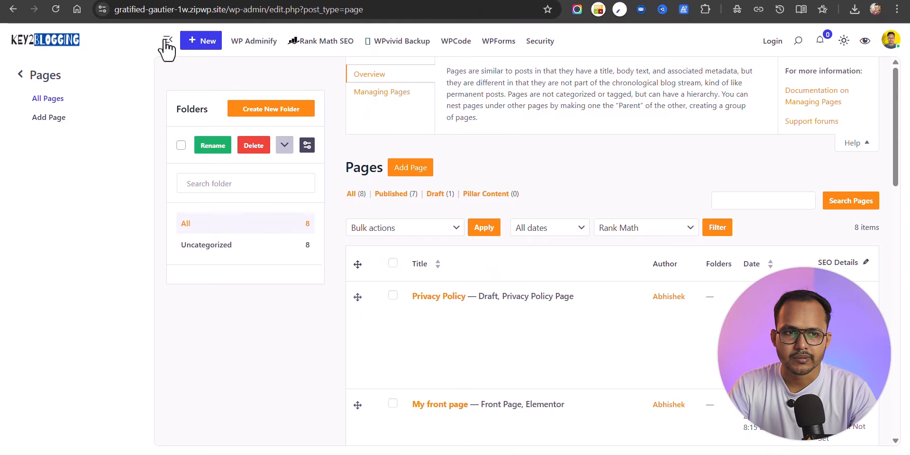
# Step: Reload the Pages screen and confirm Screen Options still opens and closes
pyautogui.click(55, 9)
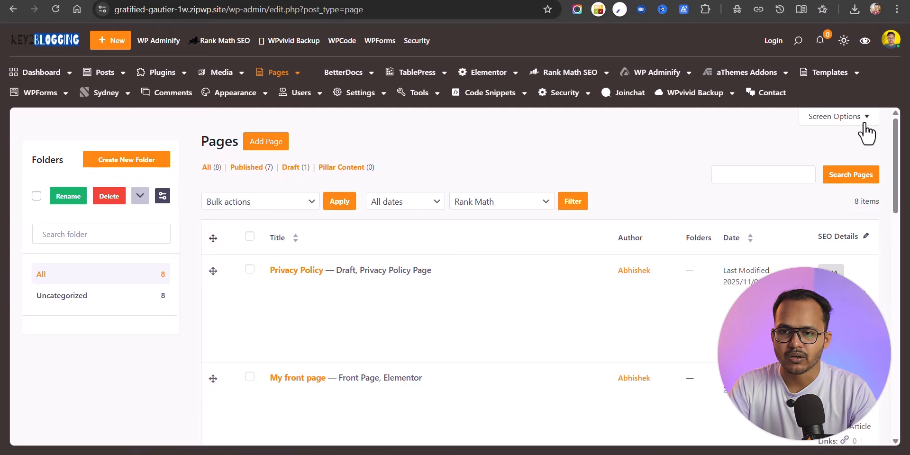
pyautogui.click(837, 116)
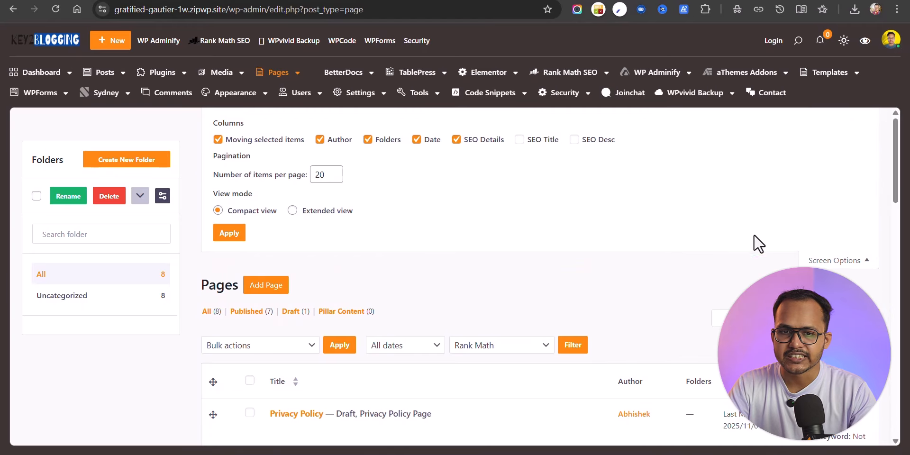
pyautogui.click(822, 261)
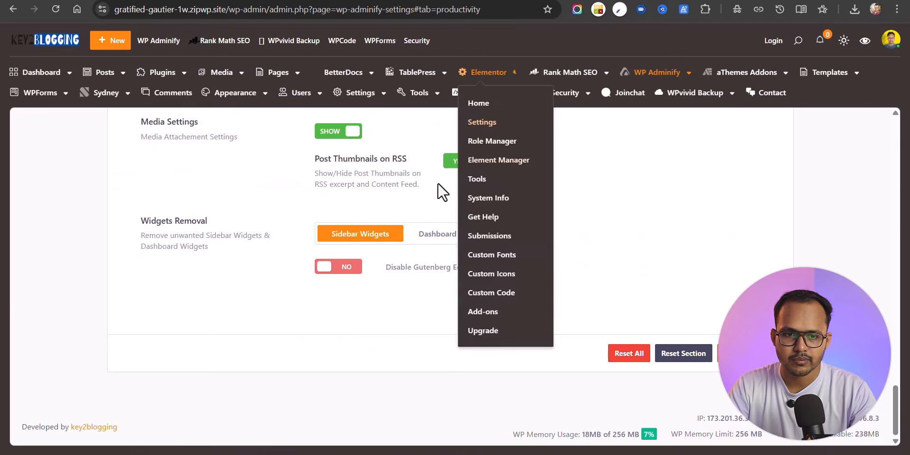
pyautogui.scroll(10, 518, 240)
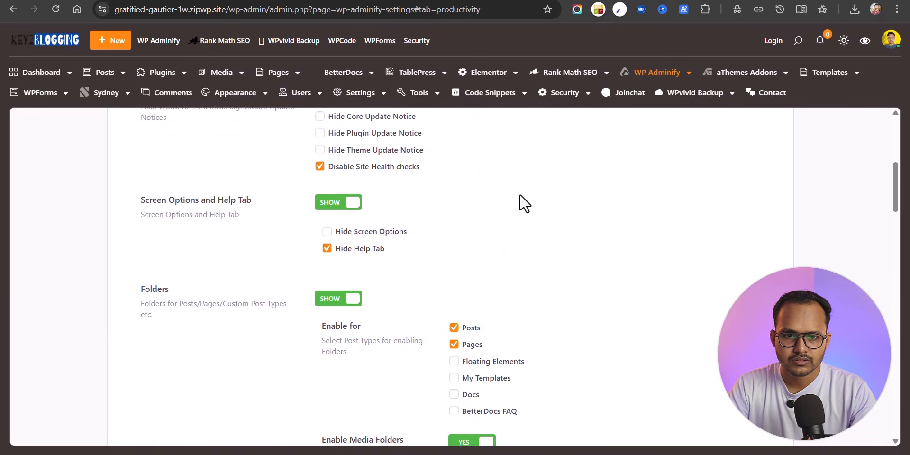
pyautogui.scroll(3, 524, 204)
pyautogui.scroll(-5, 422, 280)
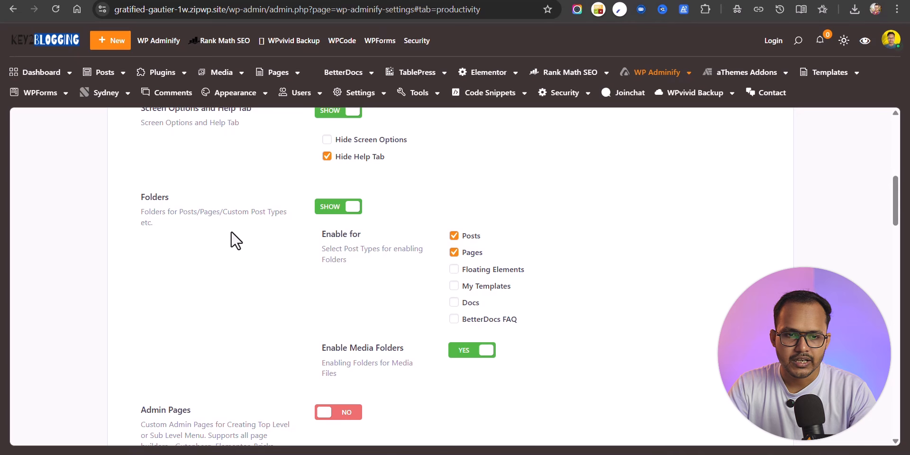
# Step: Limit Folders to Pages by unchecking Posts, switch Admin Pages to YES, and save
pyautogui.scroll(-2, 361, 241)
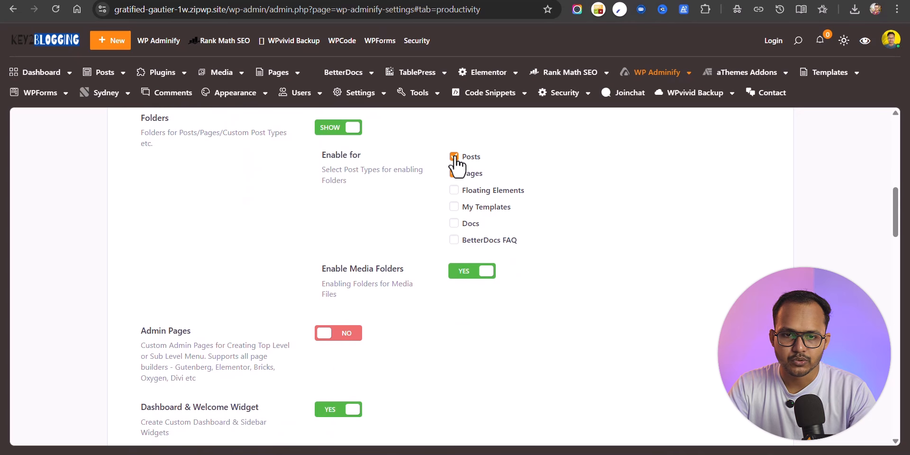
pyautogui.click(455, 156)
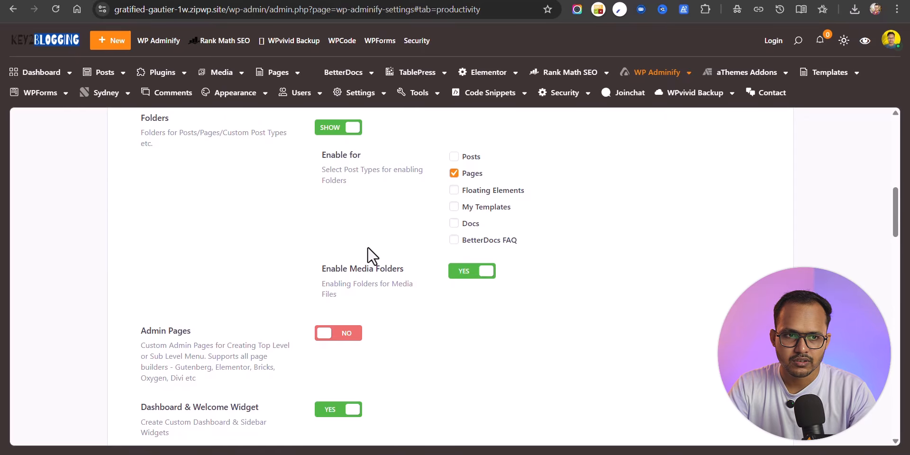
pyautogui.scroll(-3, 375, 249)
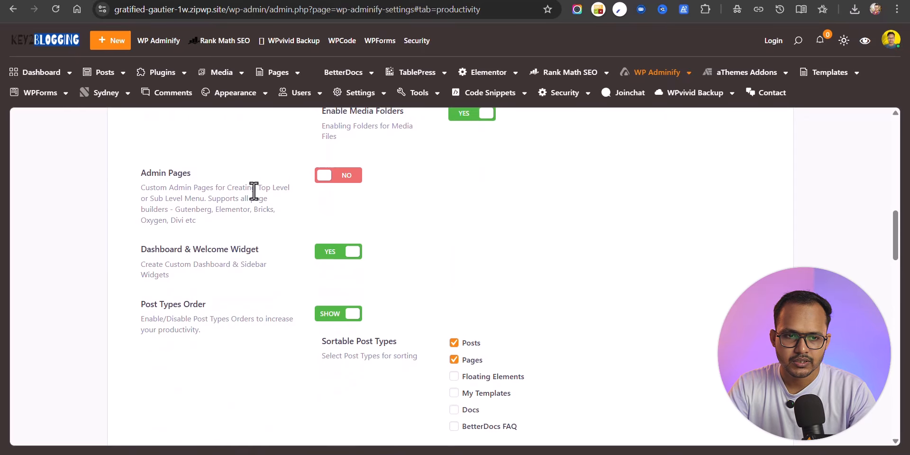
pyautogui.click(351, 189)
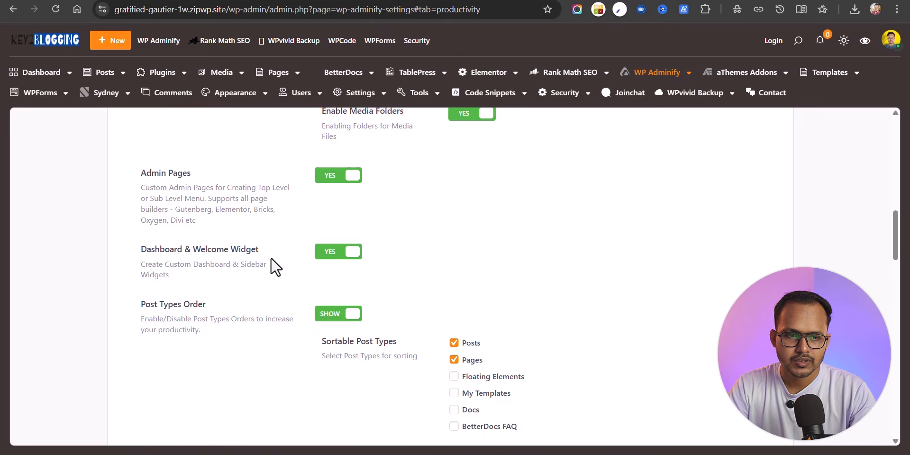
pyautogui.scroll(-2, 270, 256)
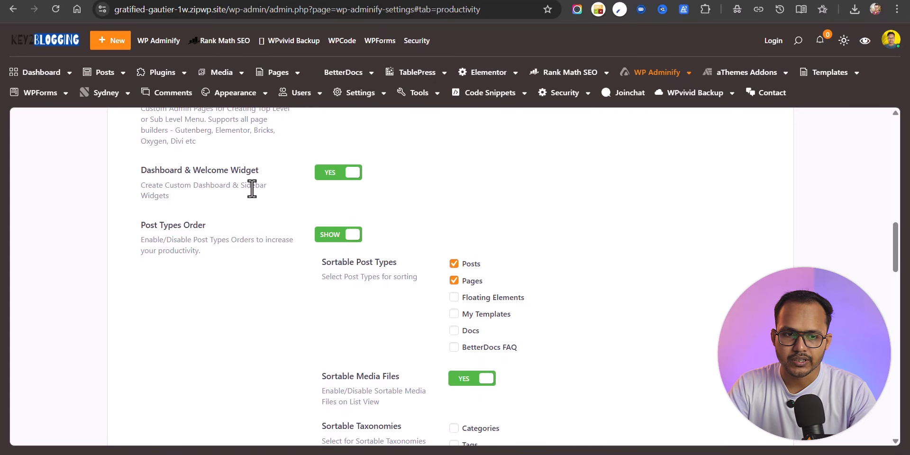
pyautogui.scroll(-15, 610, 266)
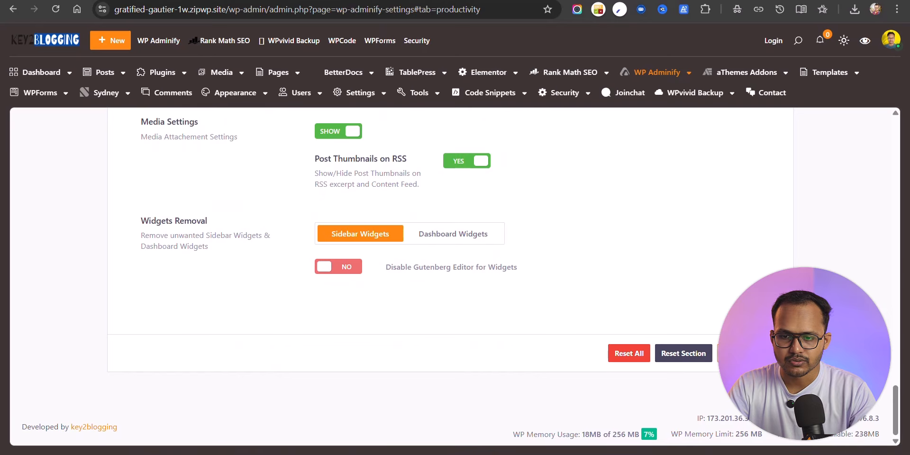
pyautogui.click(747, 353)
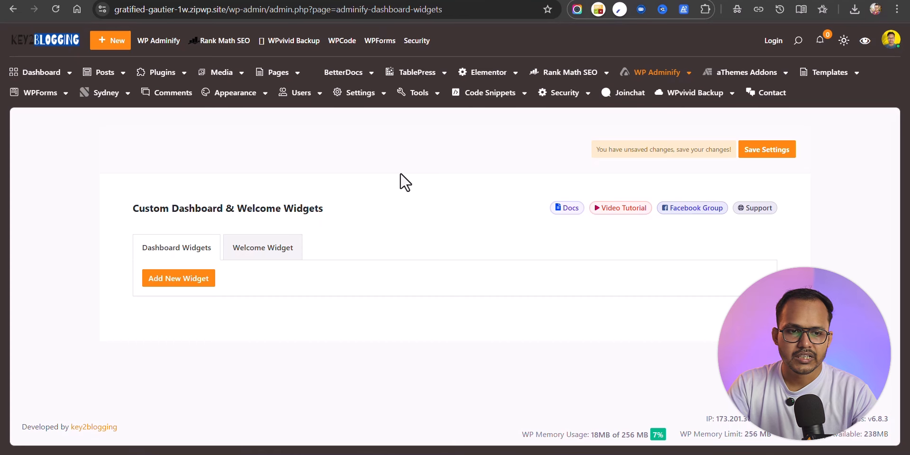
# Step: Add a new dashboard widget titled 'Notes'
pyautogui.click(186, 280)
pyautogui.scroll(-2, 448, 201)
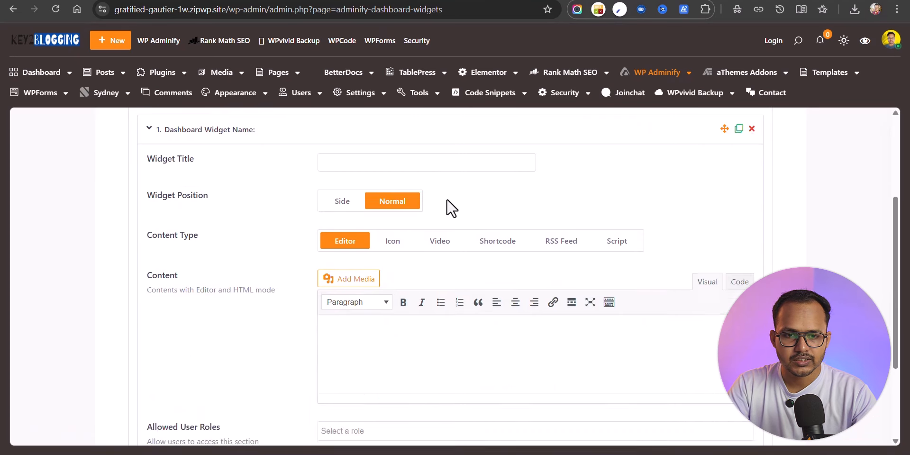
pyautogui.scroll(-1, 427, 201)
pyautogui.scroll(1, 392, 197)
pyautogui.click(352, 162)
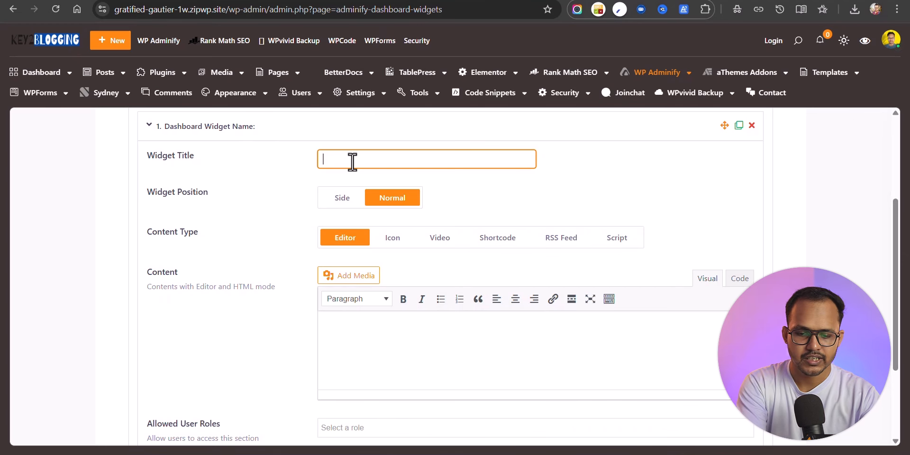
pyautogui.write('Notes')
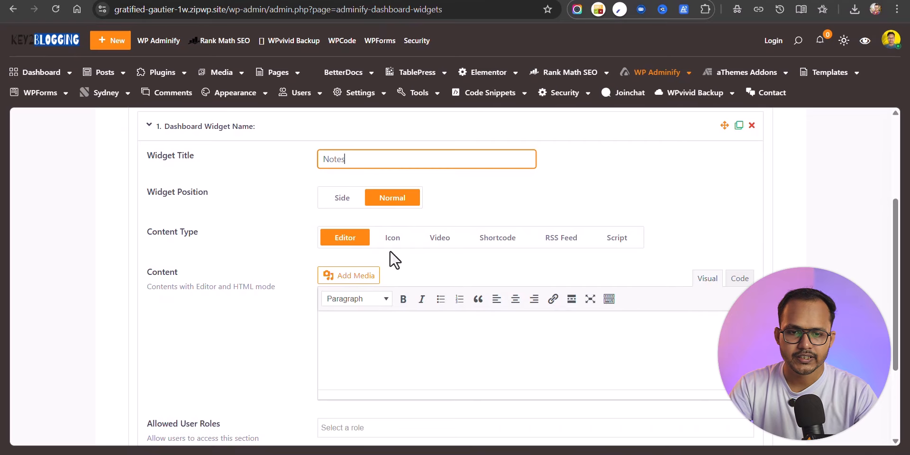
# Step: Preview the Icon, Video, Shortcode, RSS Feed and Script content types, then choose Editor
pyautogui.click(357, 322)
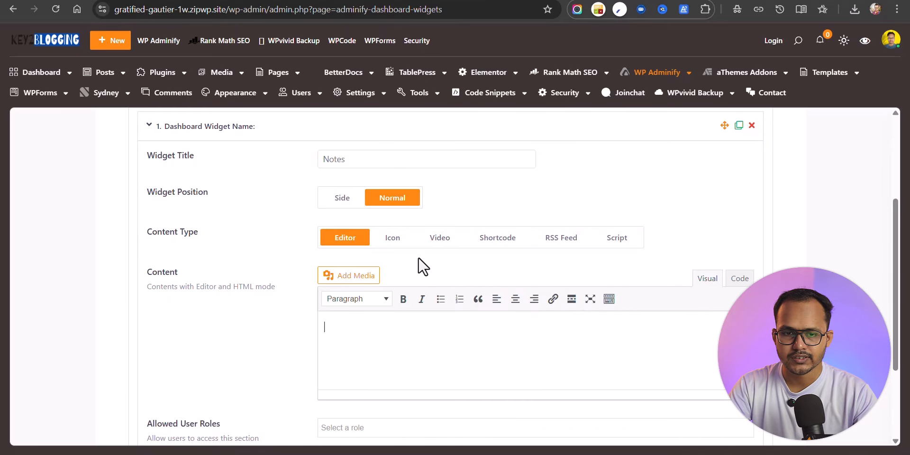
pyautogui.click(401, 245)
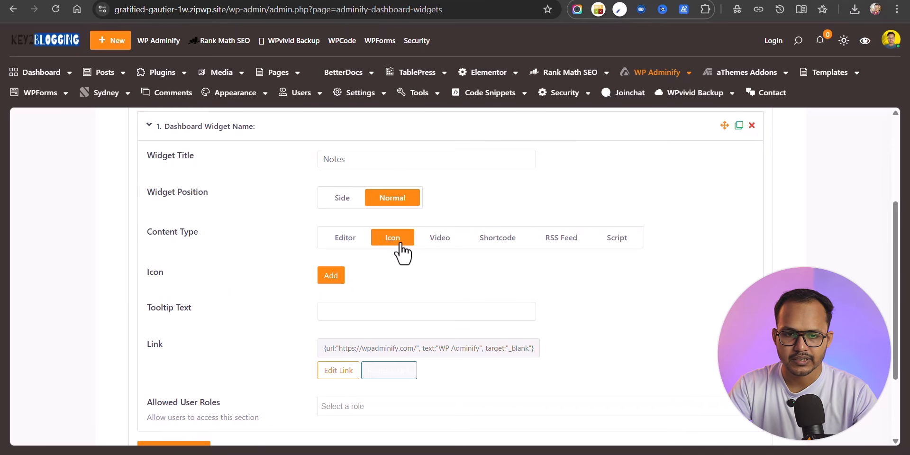
pyautogui.click(441, 239)
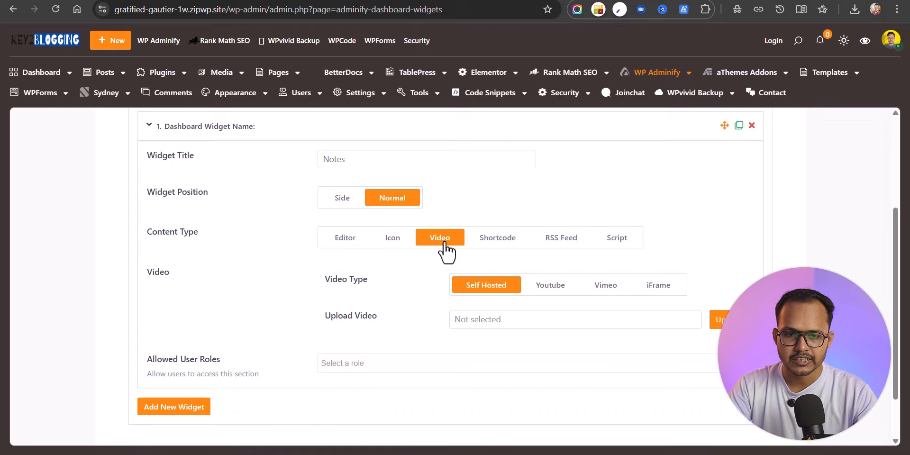
pyautogui.click(491, 239)
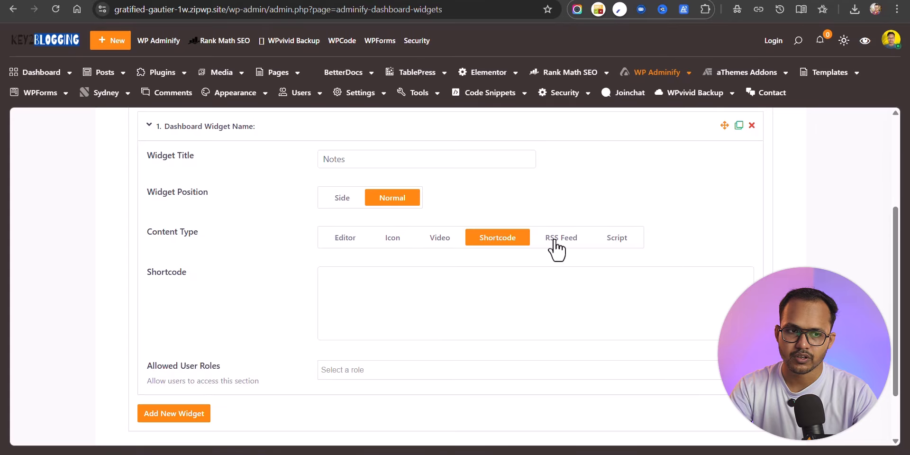
pyautogui.click(556, 240)
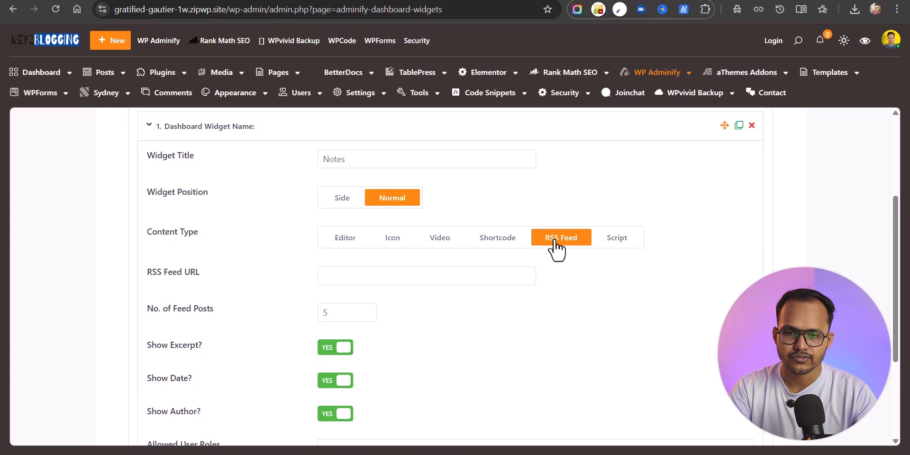
pyautogui.click(613, 240)
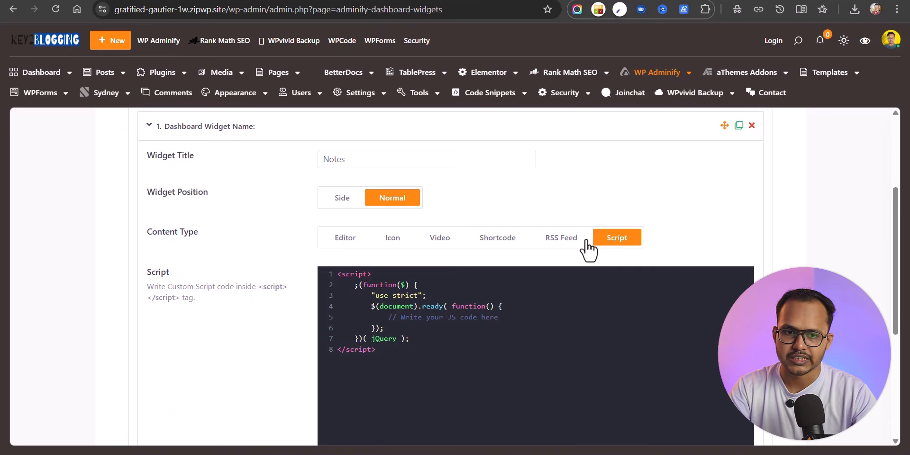
pyautogui.click(359, 240)
# Step: Paste 'Explore Features of the Best WordPress Custom Dashboard Plugin' as widget content and allow Administrators
pyautogui.scroll(-2, 382, 306)
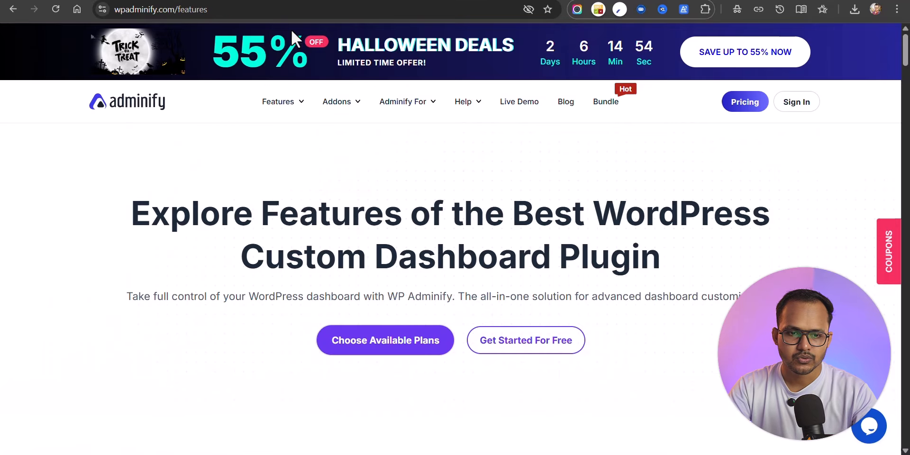
pyautogui.tripleClick(158, 207)
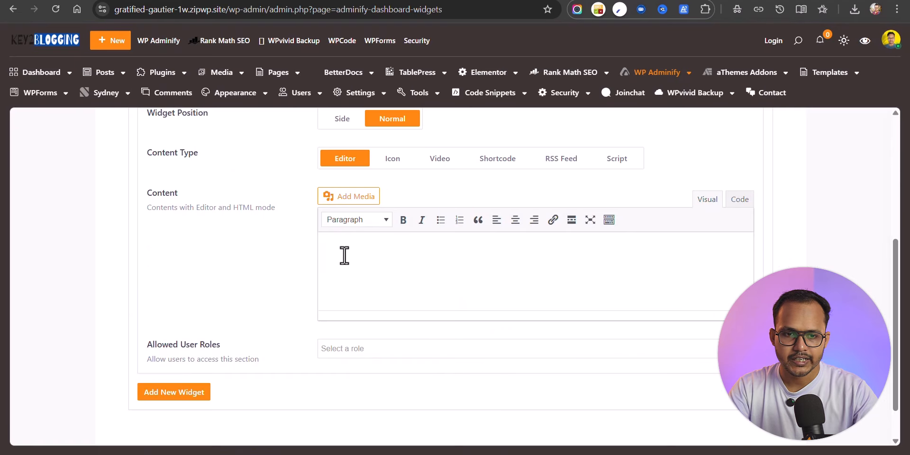
pyautogui.write('Explore Features of the Best WordPress Custom Dashboard Plugin')
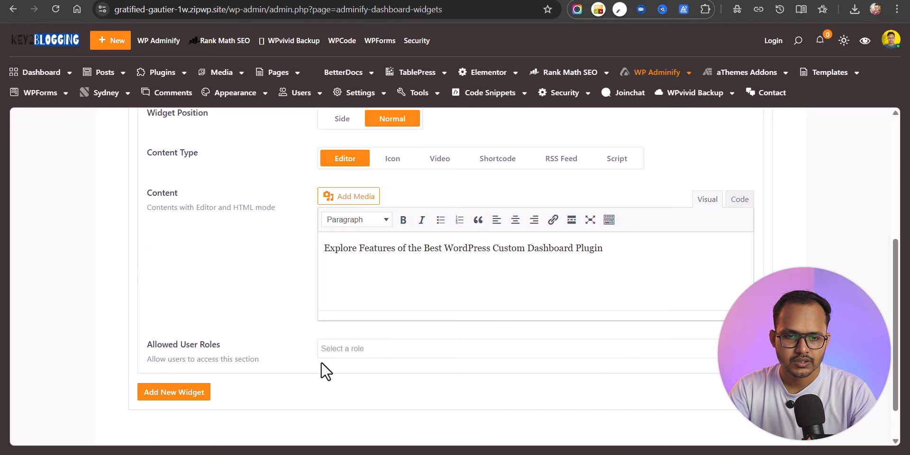
pyautogui.click(347, 350)
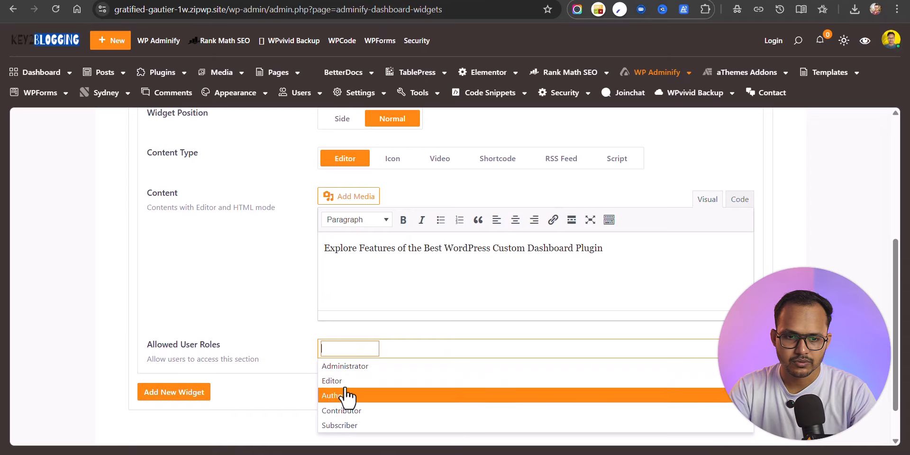
pyautogui.click(355, 372)
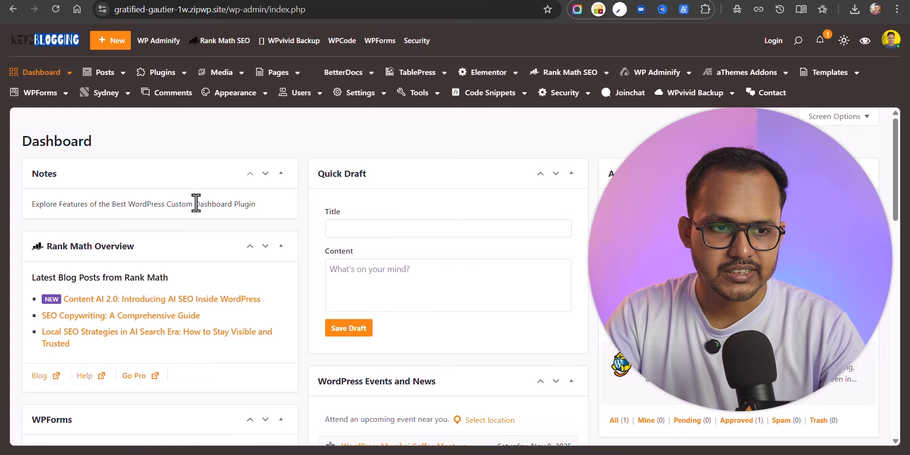
# Step: Select and then deselect the text in the Notes widget on the Dashboard
pyautogui.moveTo(30, 204); pyautogui.dragTo(255, 204)
pyautogui.click(121, 205)
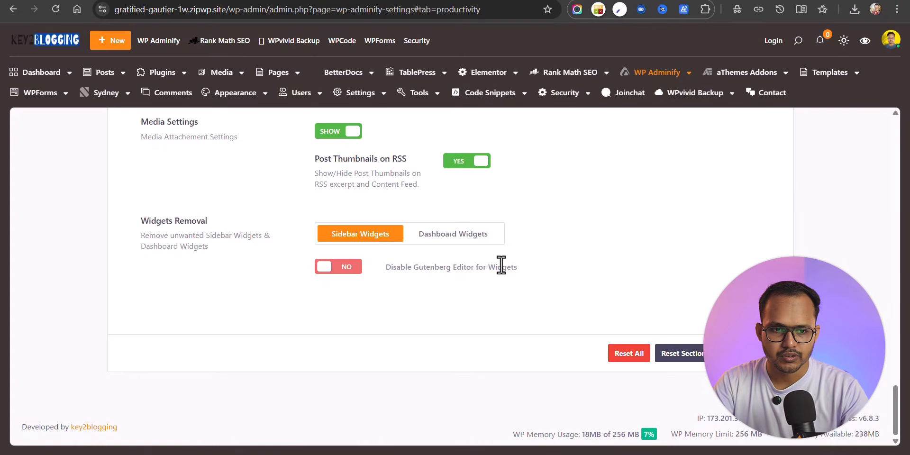
pyautogui.scroll(20, 501, 265)
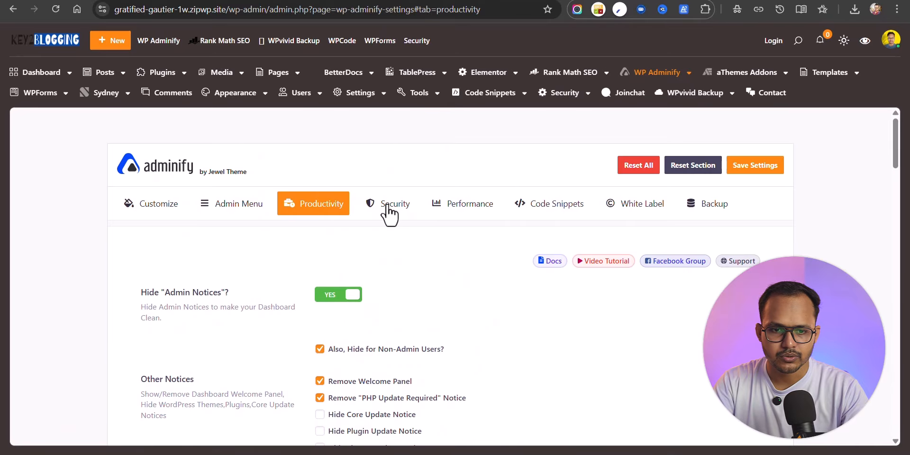
pyautogui.click(387, 208)
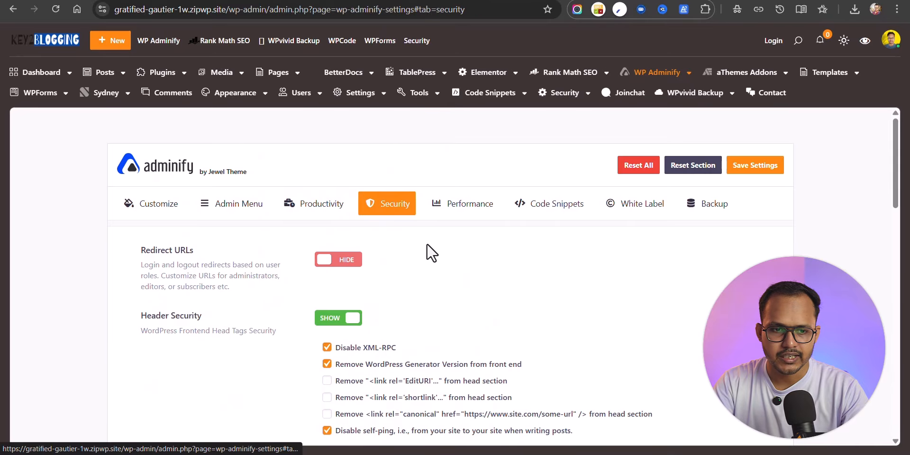
pyautogui.click(343, 252)
pyautogui.click(553, 211)
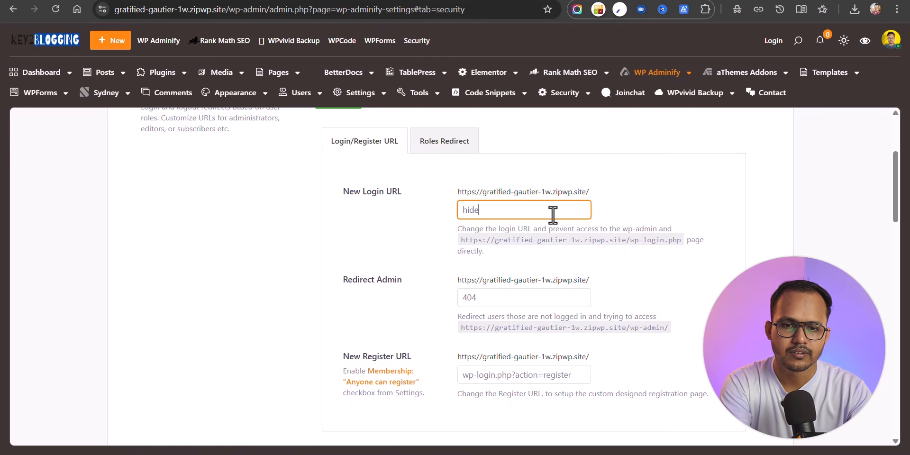
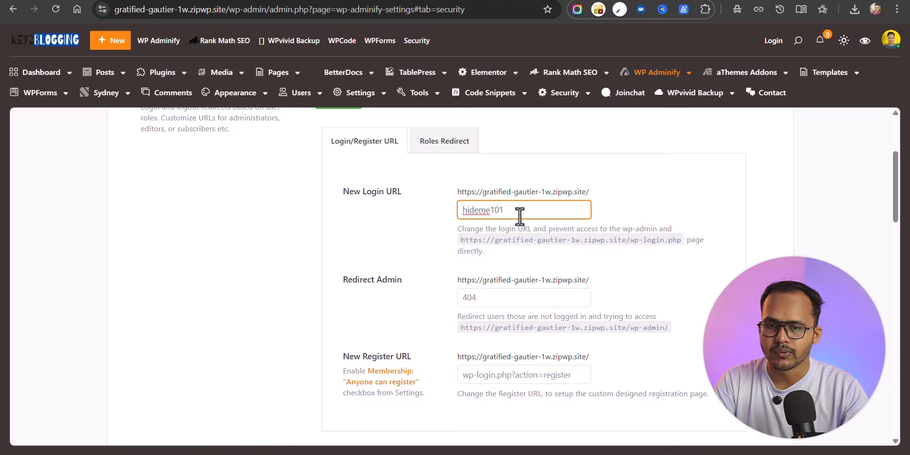
pyautogui.click(649, 216)
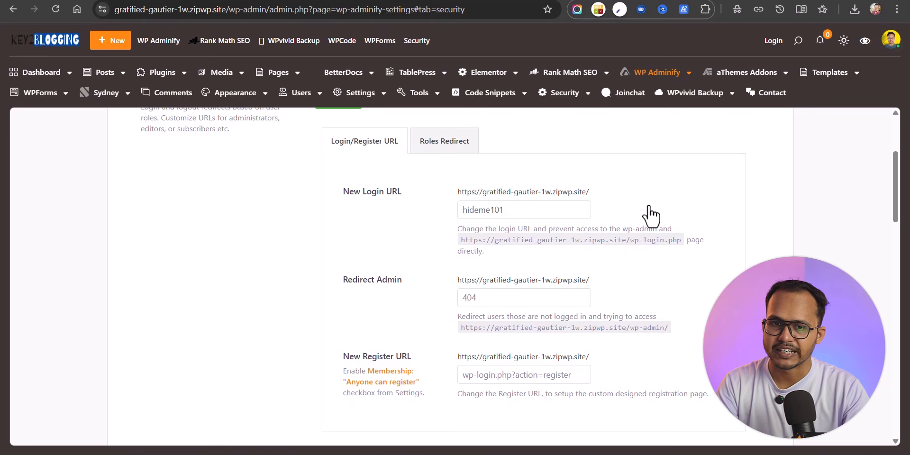